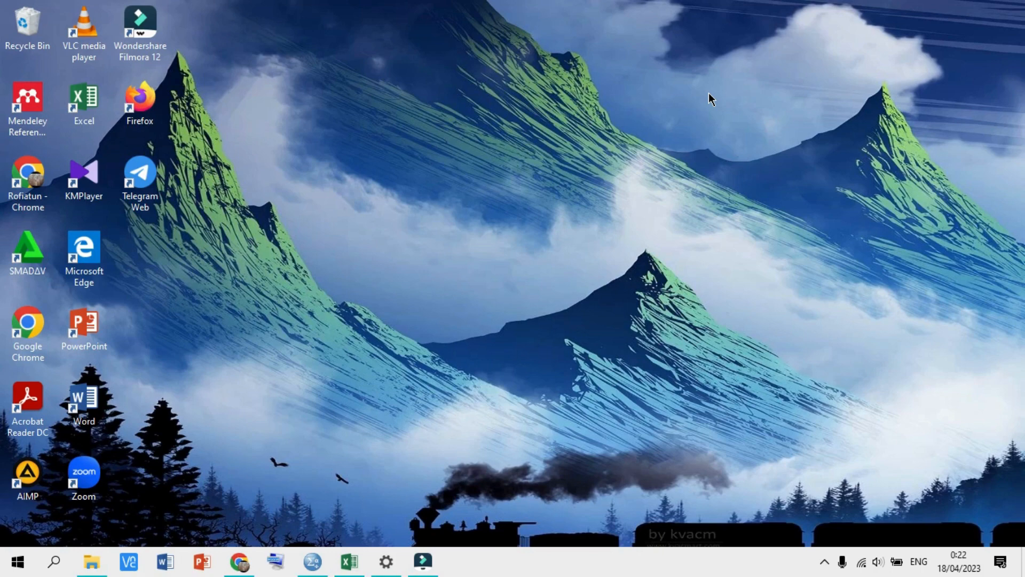
- Show the Identitas Responden sheet of the DATA ATS PAR GENAP 22-23 workbook, scrolled to the top
{"action": "left_click", "coordinate": [347, 560]}
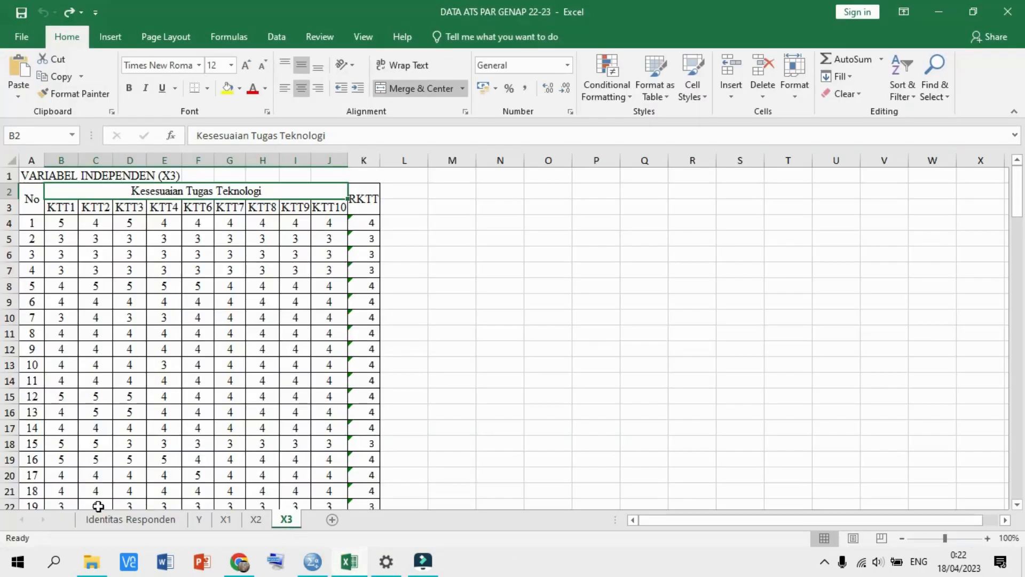
{"action": "left_click", "coordinate": [106, 520]}
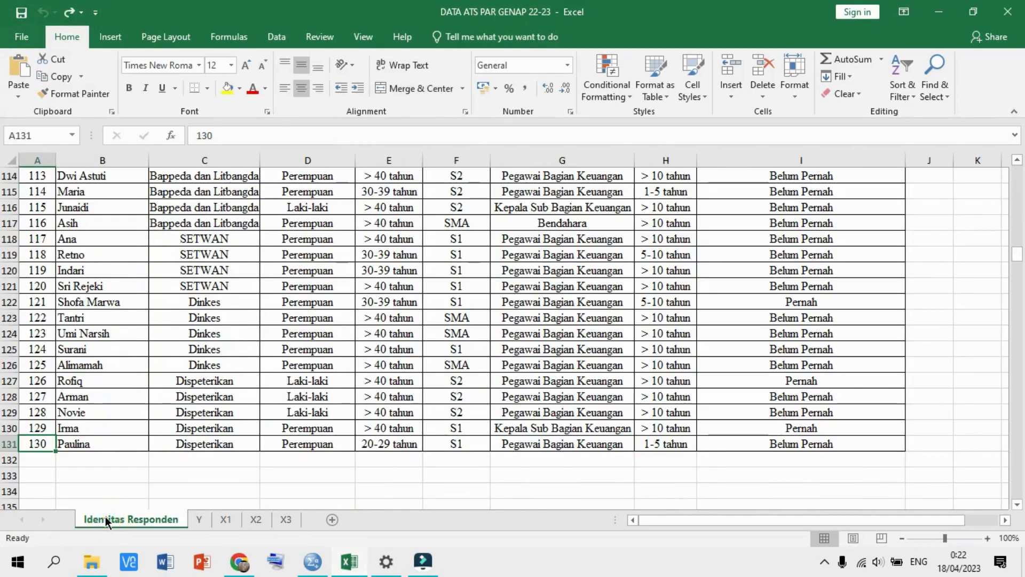
{"action": "scroll", "coordinate": [797, 256], "scroll_direction": "up", "scroll_amount": 4}
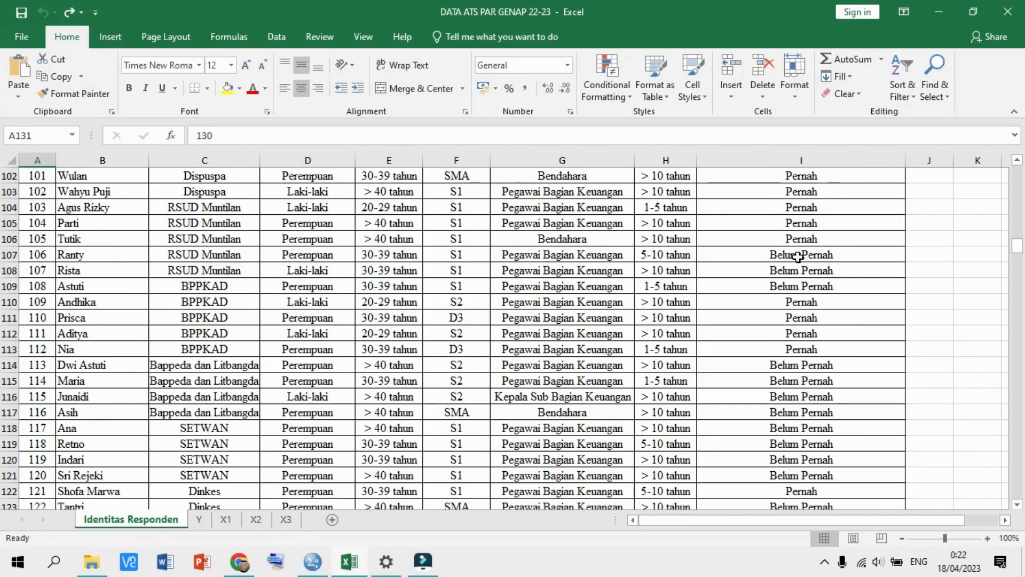
{"action": "scroll", "coordinate": [797, 256], "scroll_direction": "up", "scroll_amount": 4}
{"action": "mouse_move", "coordinate": [1016, 245]}
{"action": "left_mouse_down"}
{"action": "mouse_move", "coordinate": [1012, 170]}
{"action": "mouse_move", "coordinate": [1014, 238]}
{"action": "left_mouse_up"}
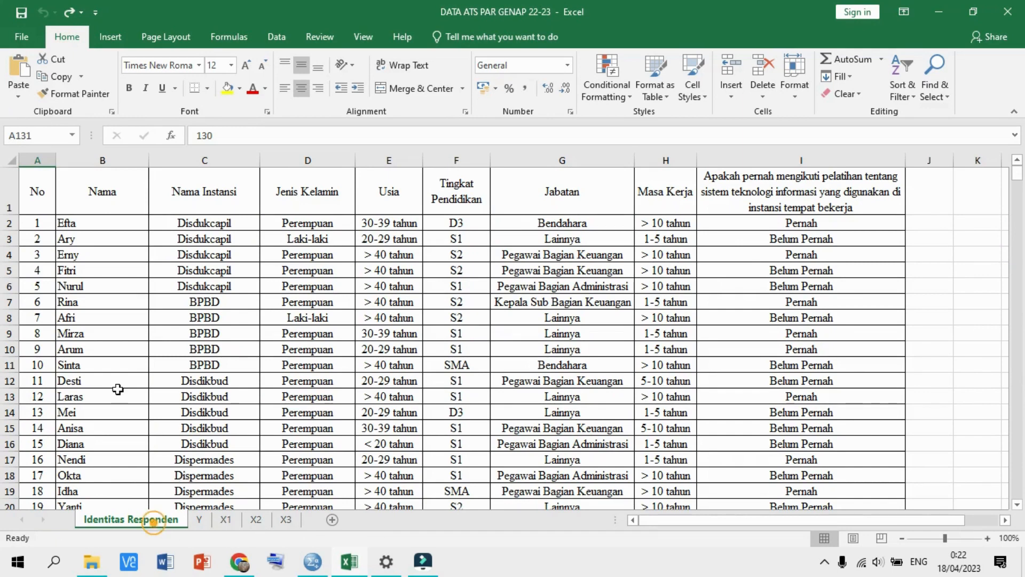
- Check the respondent numbers from A2 down to A131, covering all 130 respondents
{"action": "left_click", "coordinate": [35, 220]}
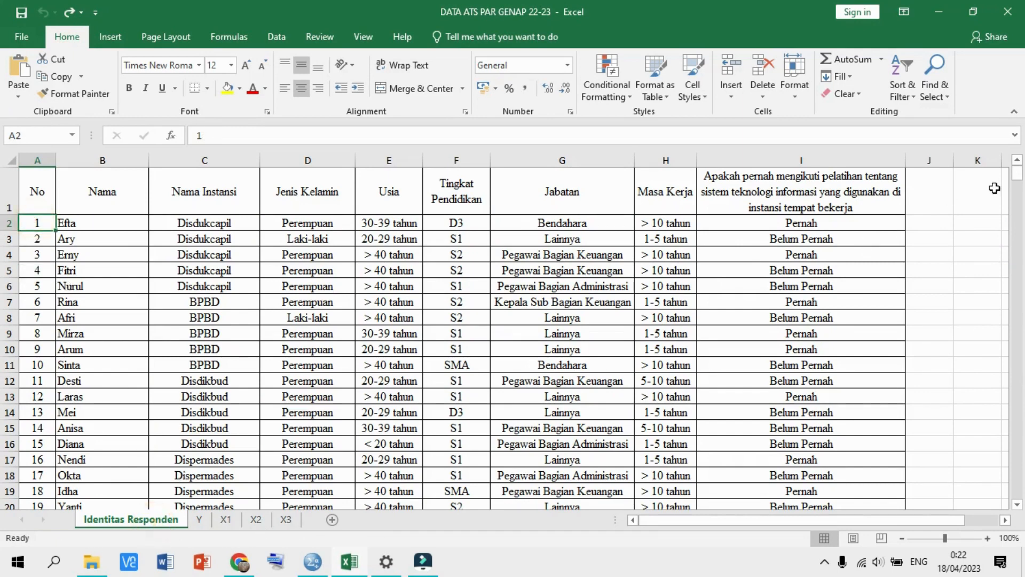
{"action": "left_click_drag", "start_coordinate": [1017, 169], "coordinate": [1012, 213]}
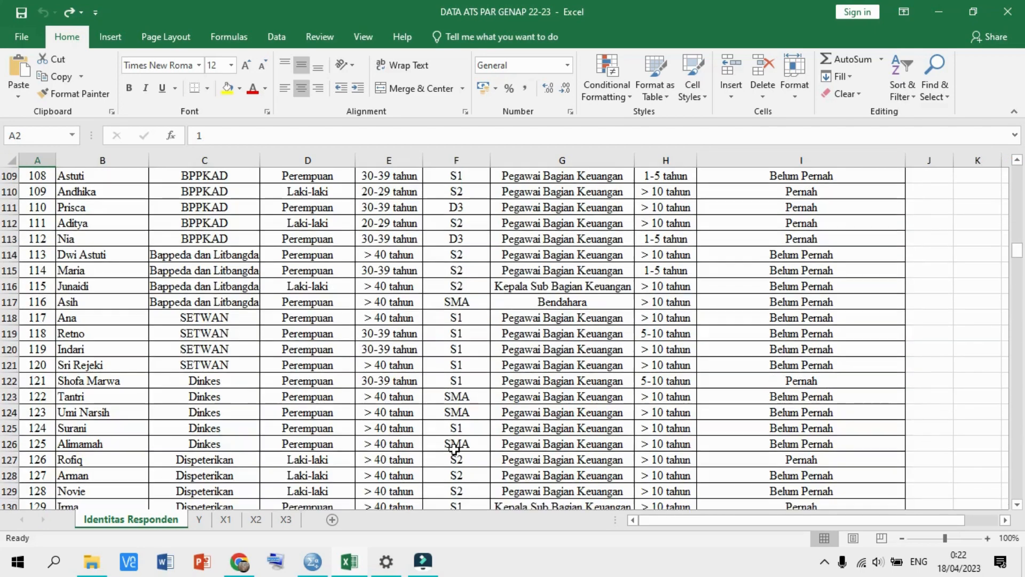
{"action": "scroll", "coordinate": [76, 336], "scroll_direction": "down", "scroll_amount": 4}
{"action": "left_click", "coordinate": [39, 332]}
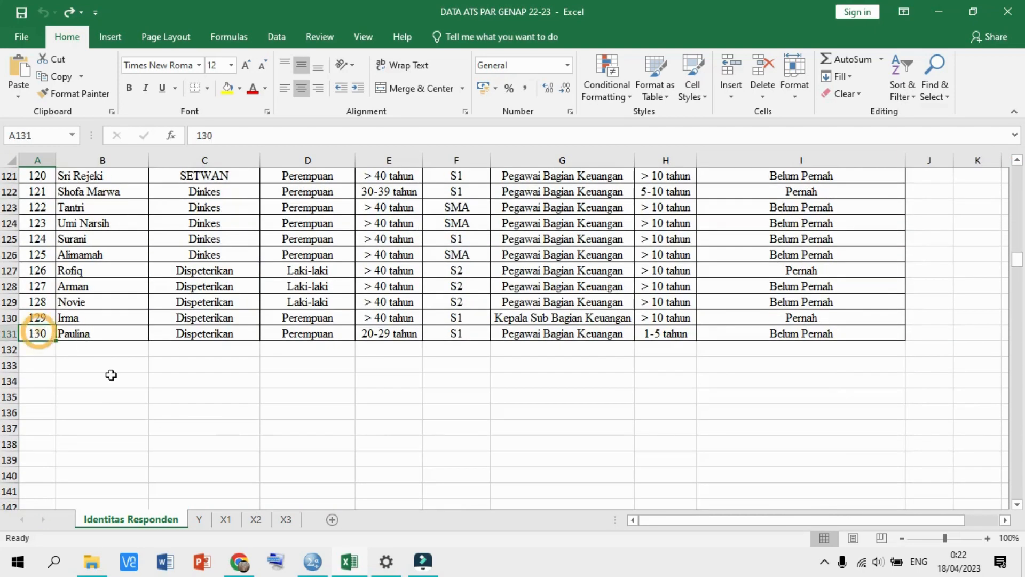
- Review the Y, X1, X2 and X3 item-score sheets, then return to the SPSS data editor
{"action": "left_click", "coordinate": [200, 520]}
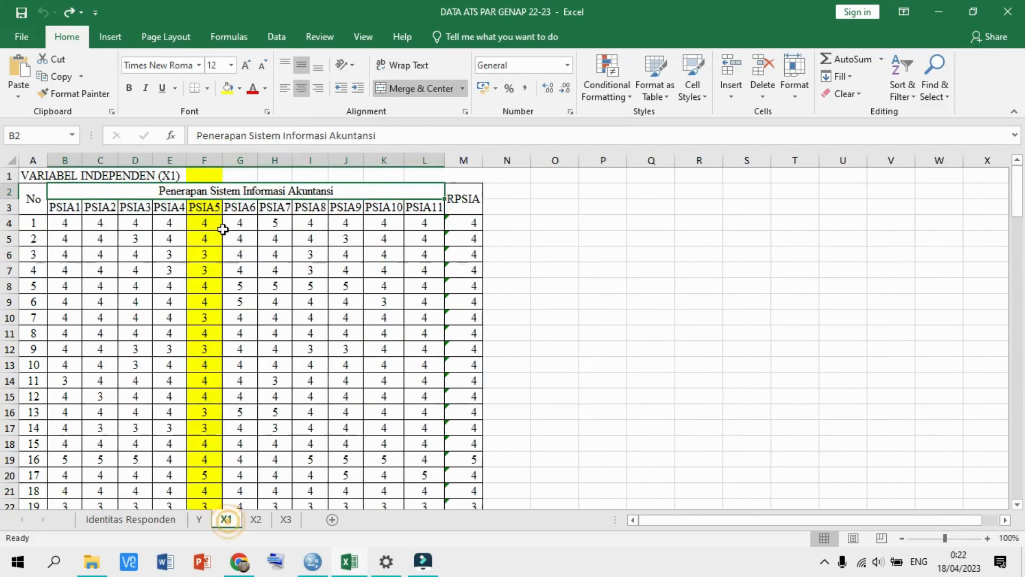
{"action": "left_click", "coordinate": [226, 519]}
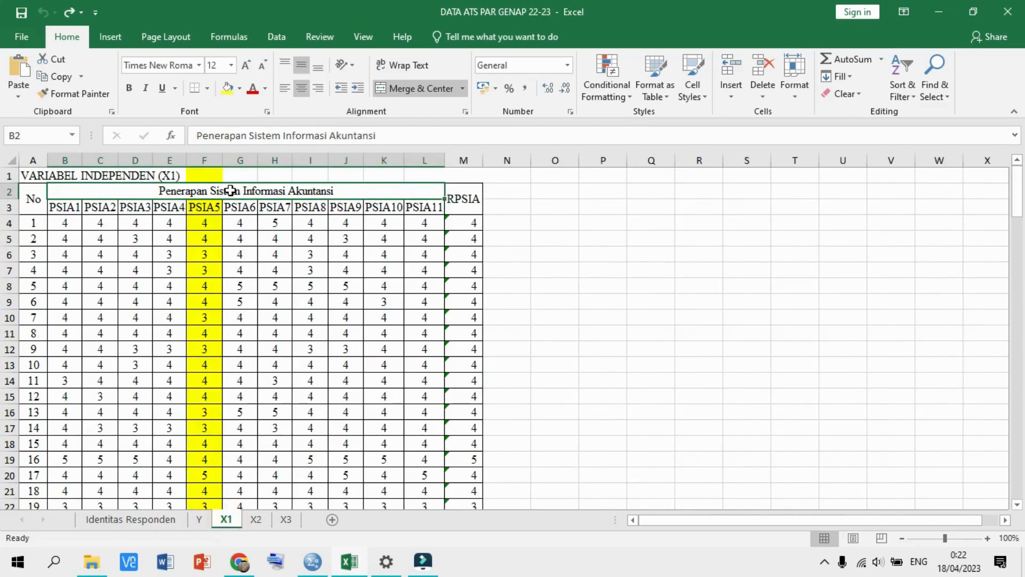
{"action": "left_click", "coordinate": [256, 520]}
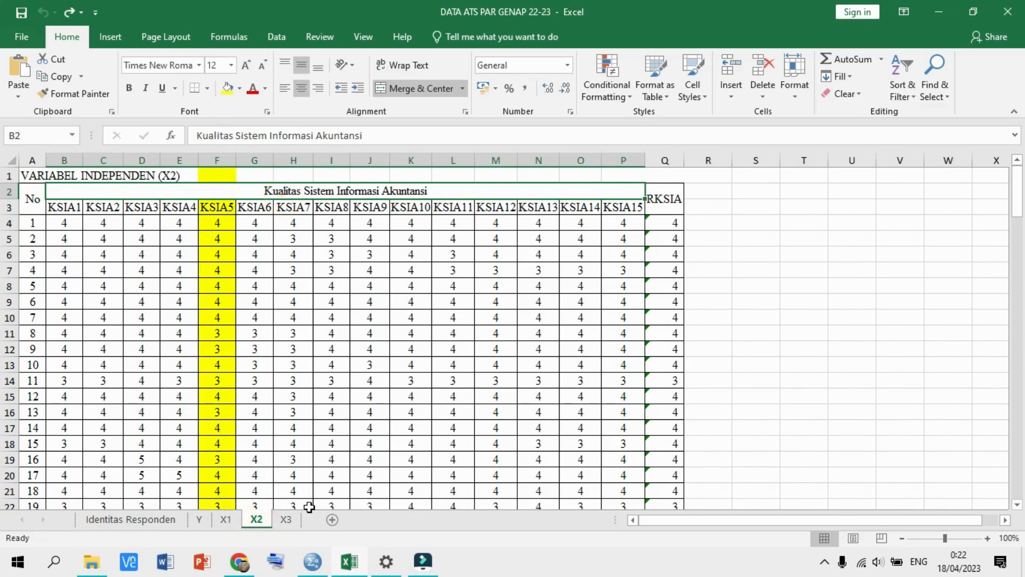
{"action": "left_click", "coordinate": [286, 519]}
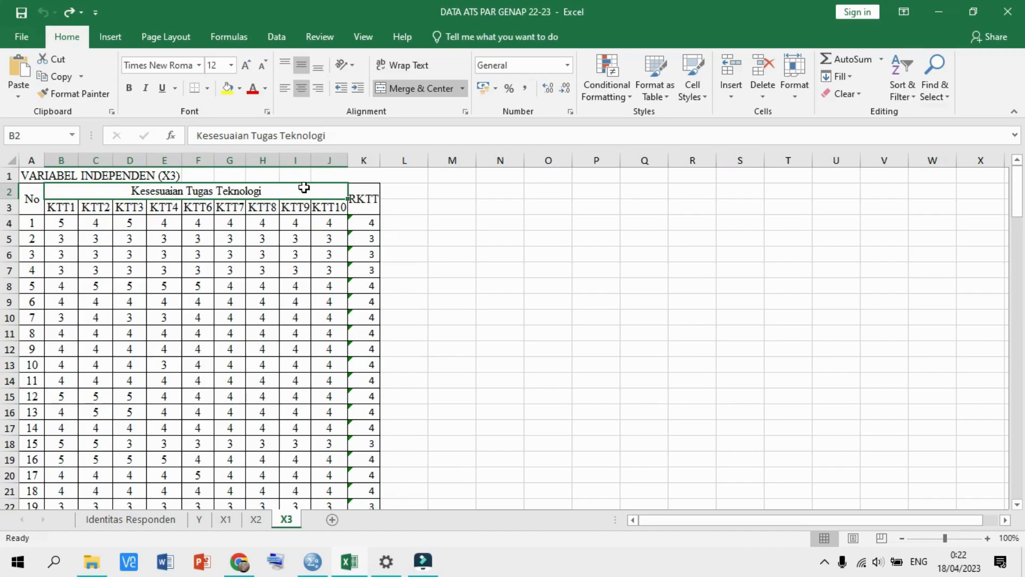
{"action": "left_click", "coordinate": [309, 569]}
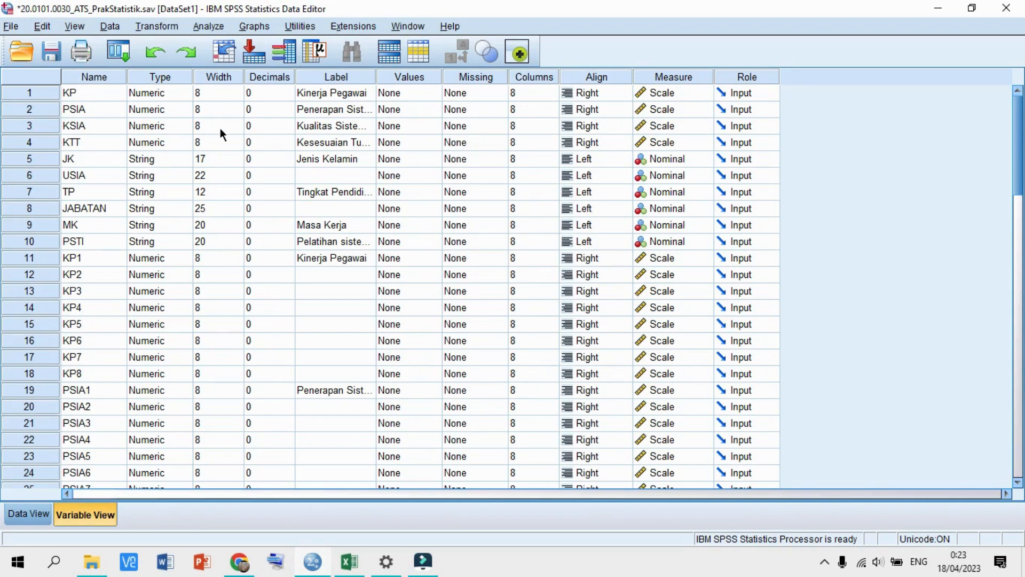
- Check the PSIA and PSTI definitions, leaving PSIA as Scale and PSTI as Nominal
{"action": "left_click", "coordinate": [163, 102]}
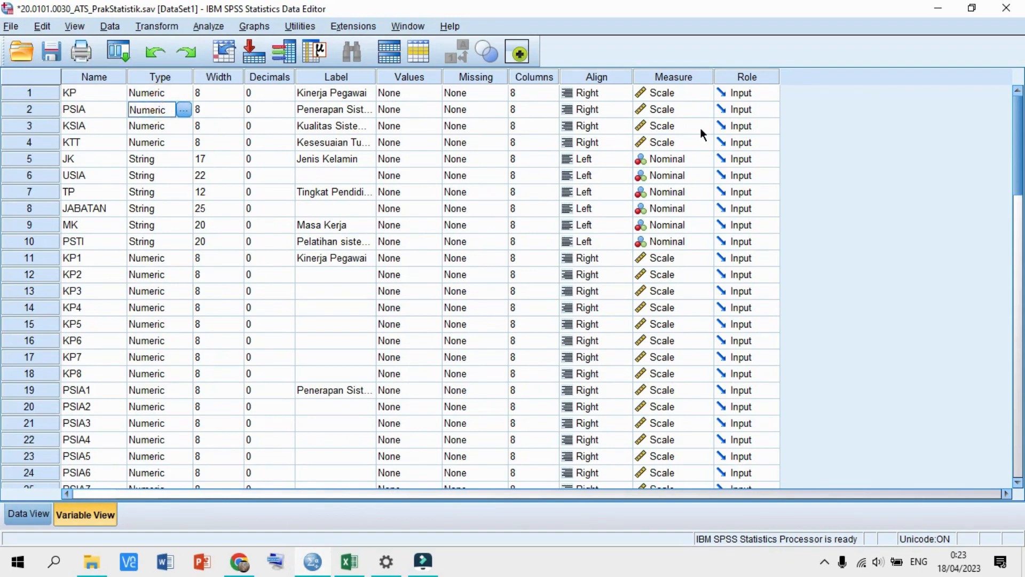
{"action": "left_click", "coordinate": [674, 109]}
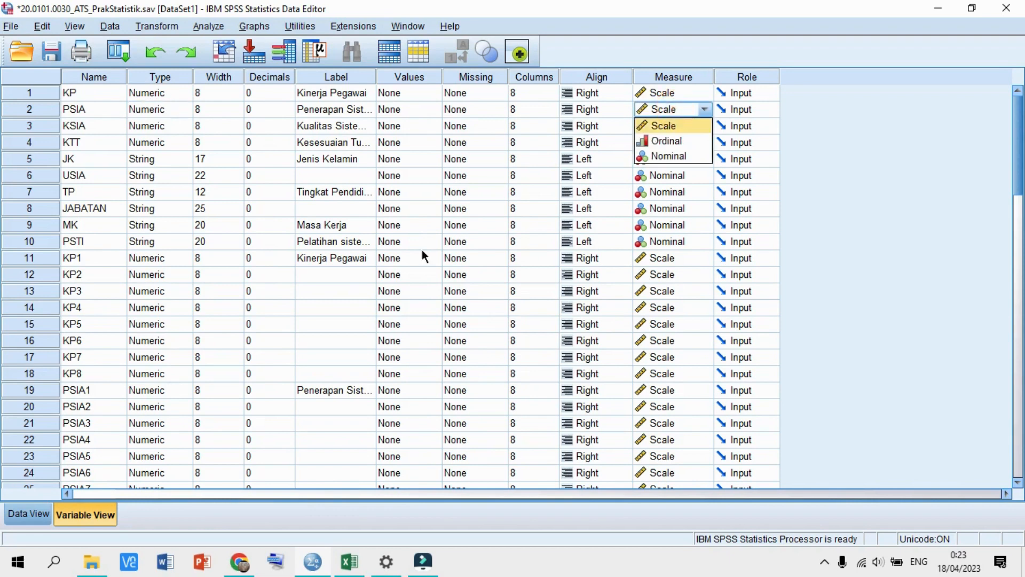
{"action": "left_click", "coordinate": [143, 244]}
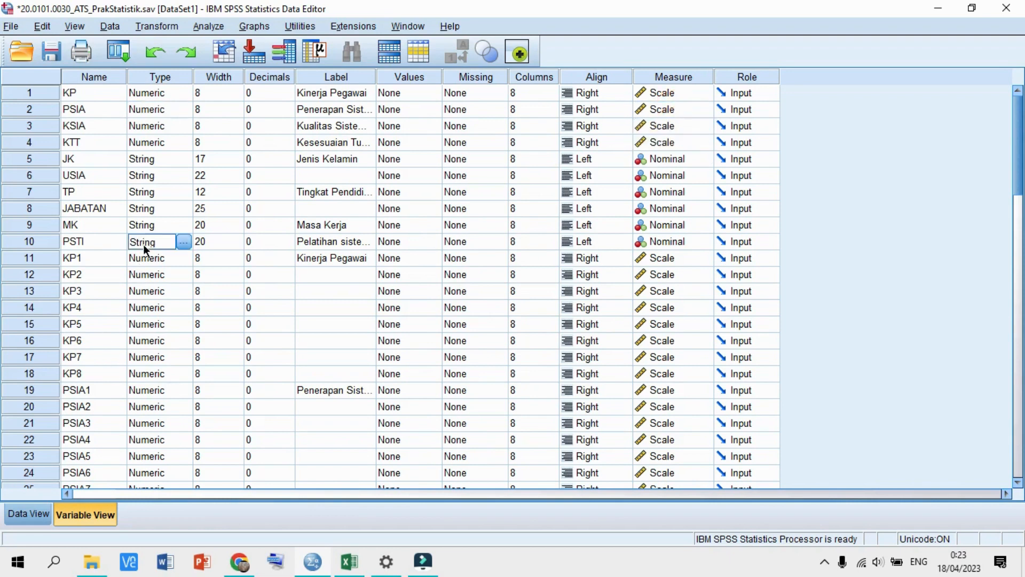
{"action": "left_click", "coordinate": [658, 241]}
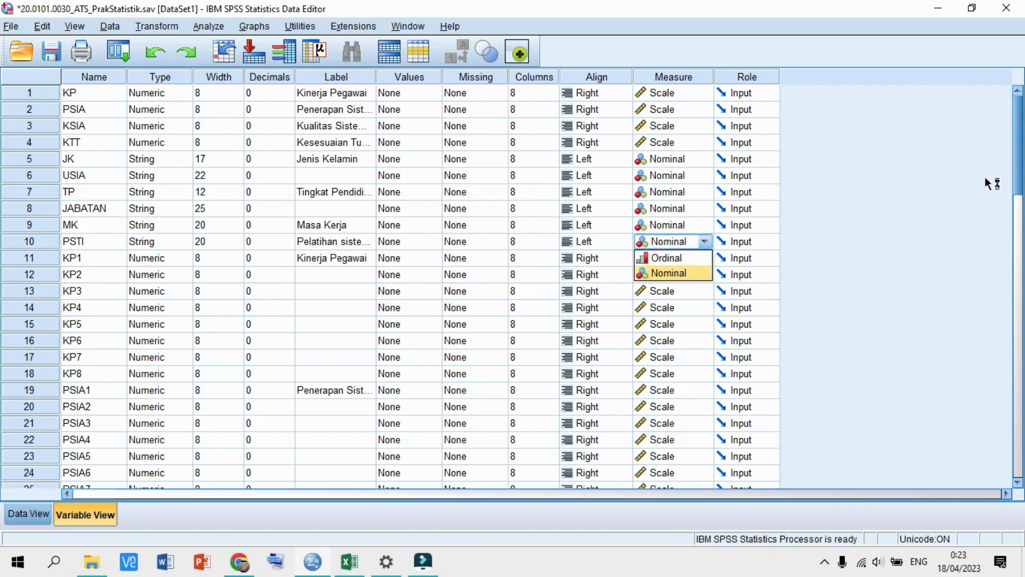
{"action": "left_click", "coordinate": [1014, 177]}
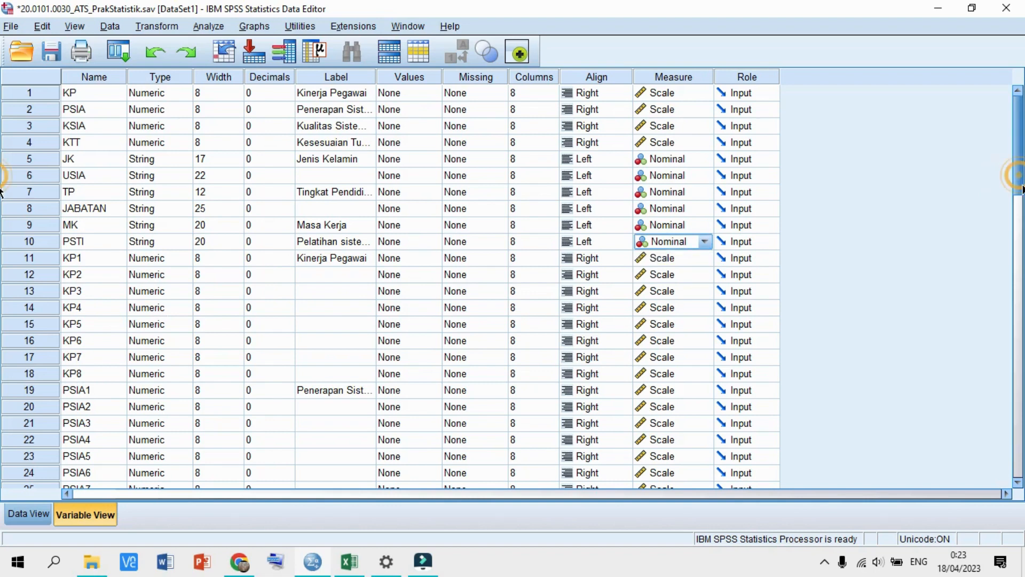
{"action": "scroll", "coordinate": [2, 176], "scroll_direction": "down", "scroll_amount": 3}
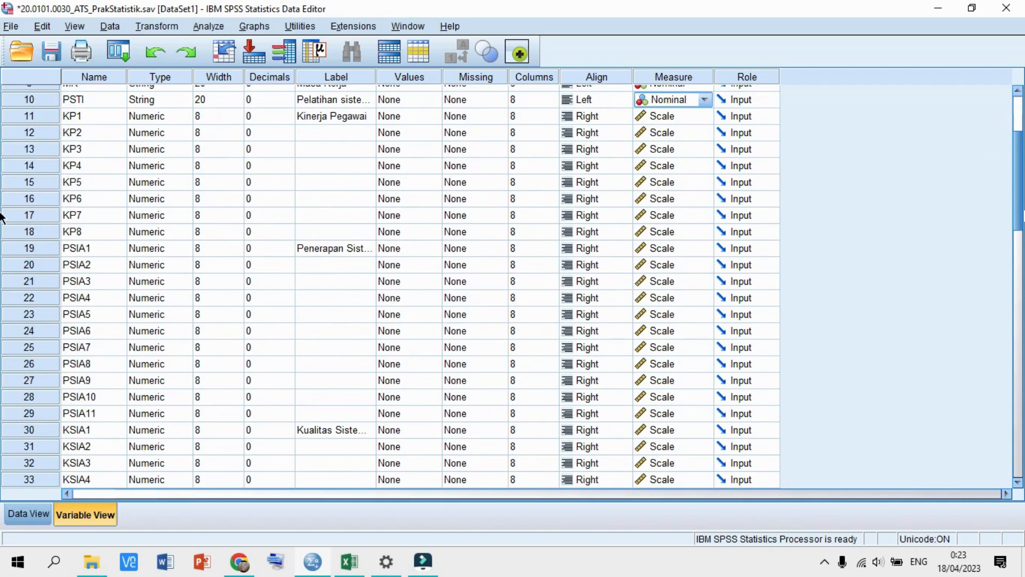
{"action": "left_click", "coordinate": [272, 78]}
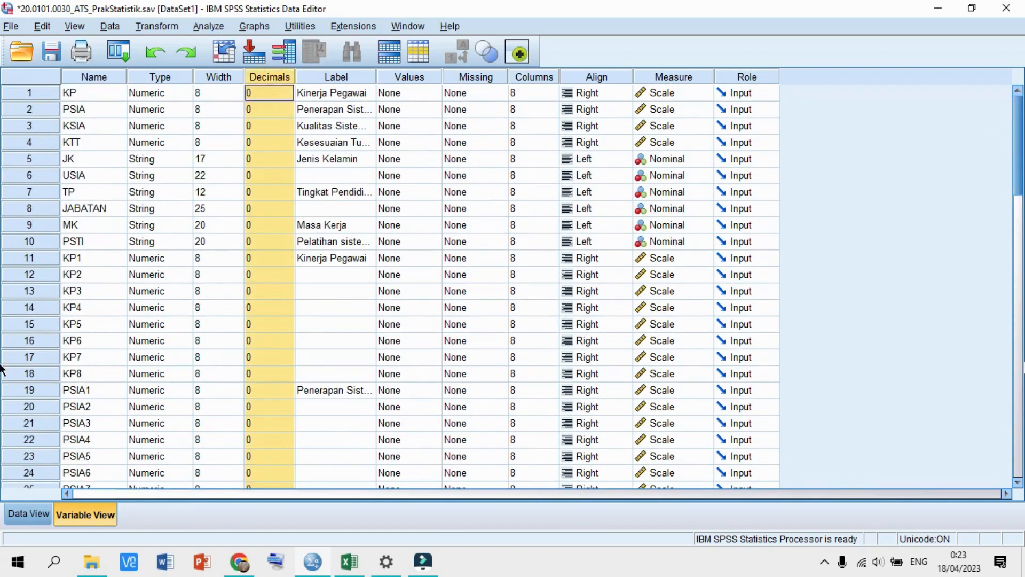
- Lower the Decimals of KTT1 through KTT4 from 2 to 0
{"action": "scroll", "coordinate": [311, 406], "scroll_direction": "down", "scroll_amount": 8}
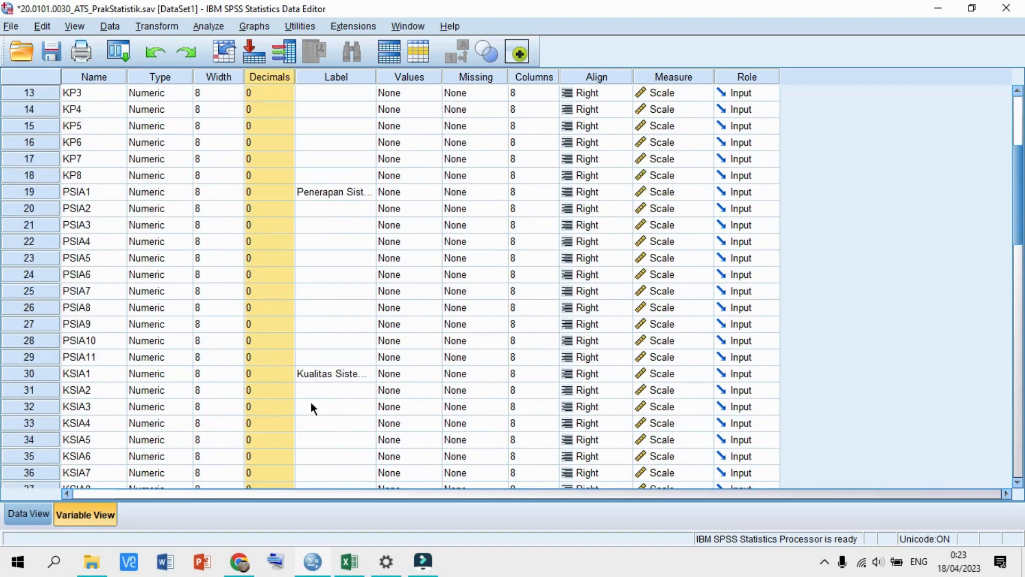
{"action": "scroll", "coordinate": [311, 406], "scroll_direction": "down", "scroll_amount": 3}
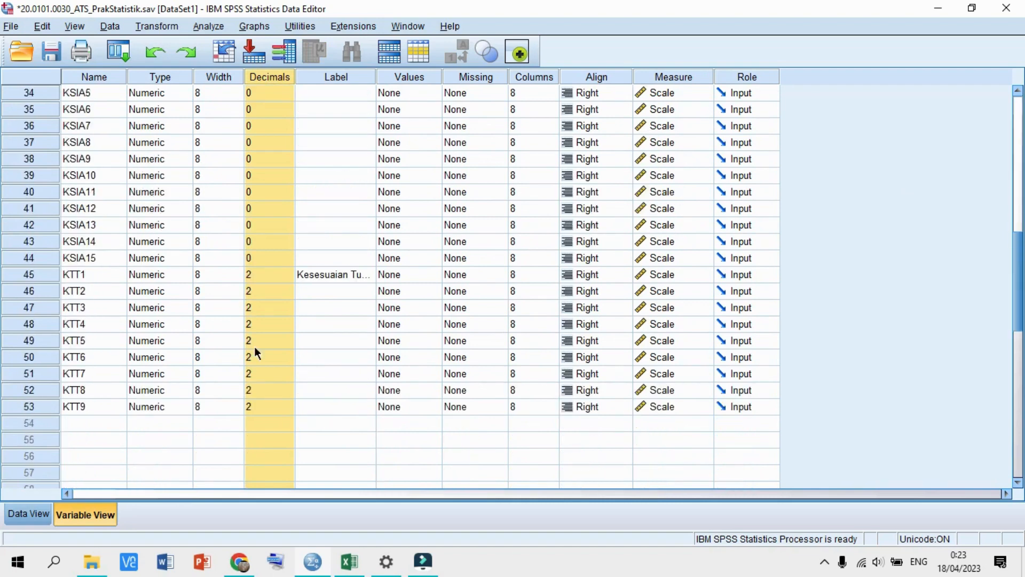
{"action": "left_click", "coordinate": [255, 277]}
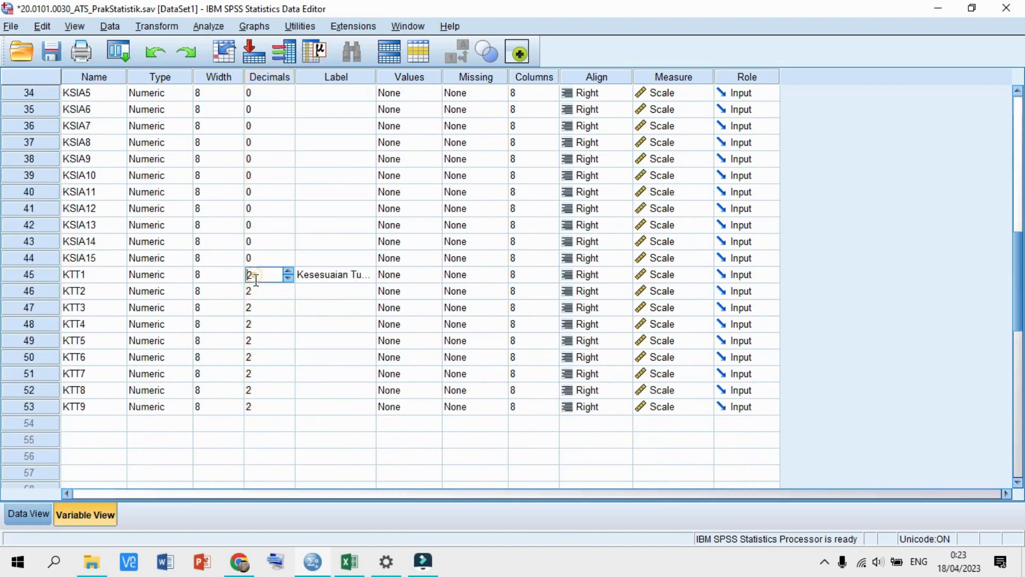
{"action": "left_click", "coordinate": [291, 277]}
{"action": "left_click", "coordinate": [291, 277]}
{"action": "left_click", "coordinate": [290, 290]}
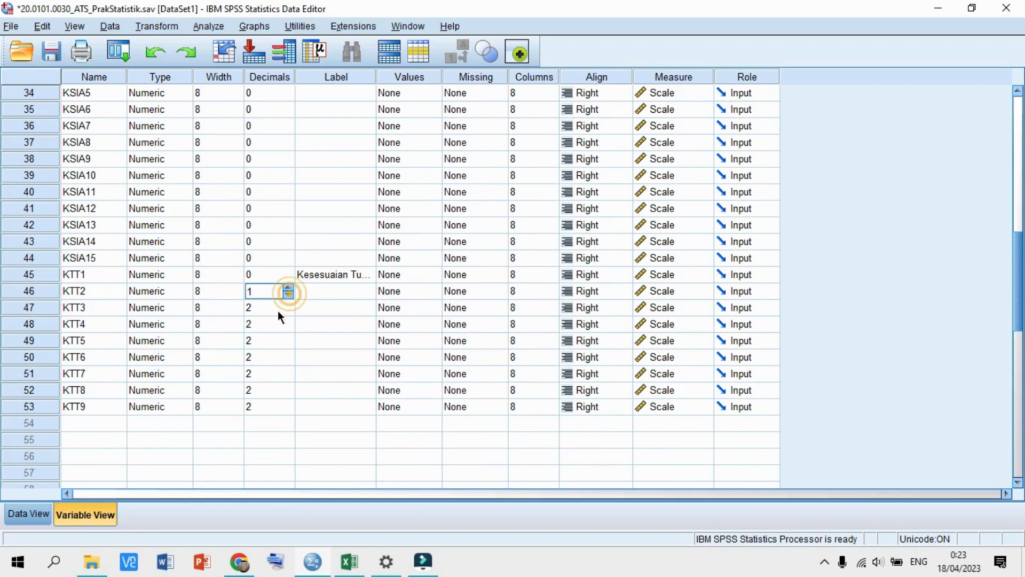
{"action": "left_click", "coordinate": [289, 307]}
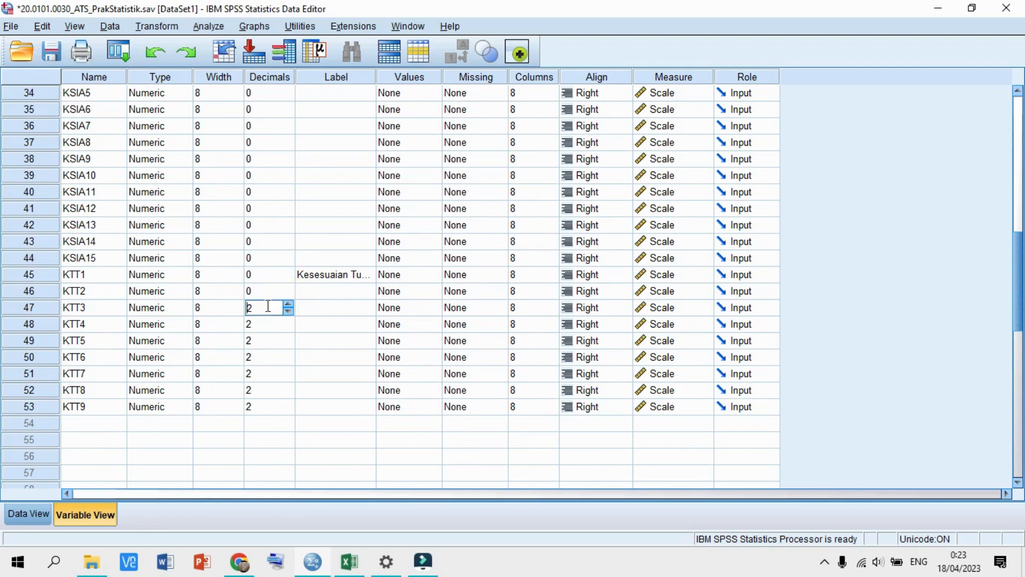
{"action": "left_click", "coordinate": [290, 311]}
{"action": "left_click", "coordinate": [289, 312]}
{"action": "left_click", "coordinate": [291, 325]}
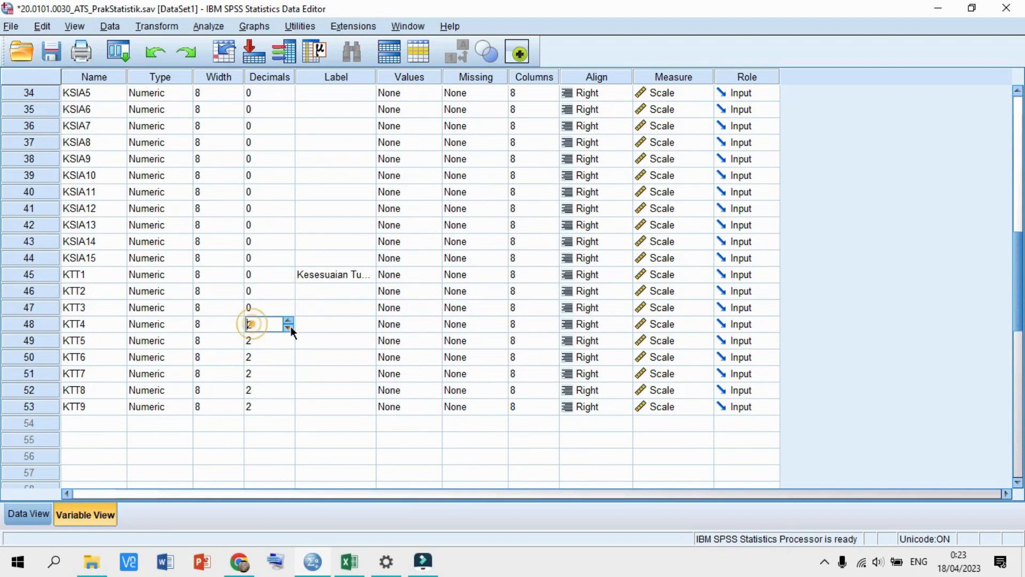
{"action": "left_click", "coordinate": [289, 328]}
{"action": "left_click", "coordinate": [289, 328]}
{"action": "left_click", "coordinate": [290, 342]}
{"action": "left_click", "coordinate": [289, 344]}
- Lower the Decimals of KTT5 through KTT9 to 0 and confirm KTT9's value
{"action": "left_click", "coordinate": [290, 344]}
{"action": "left_click", "coordinate": [257, 357]}
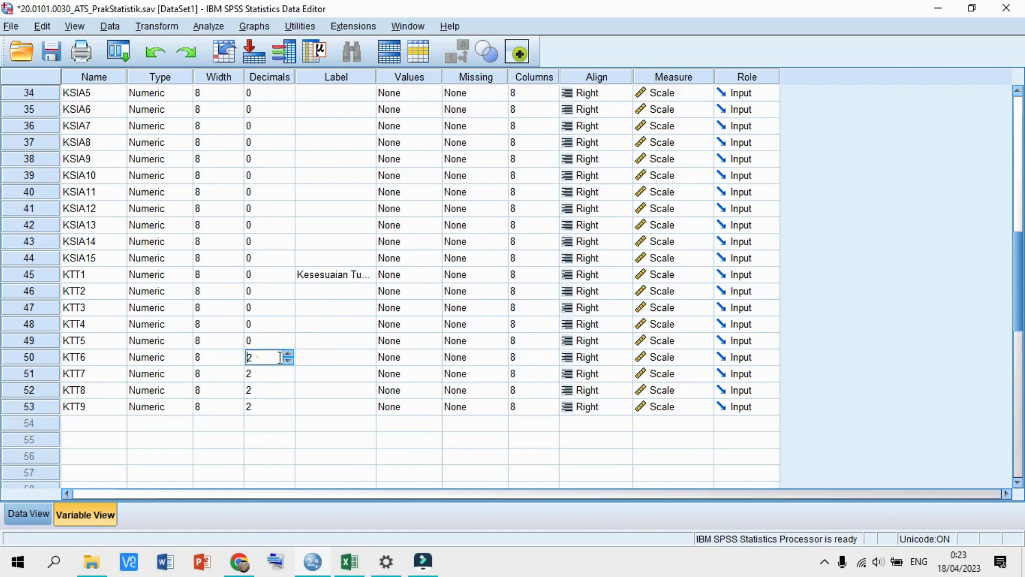
{"action": "left_click", "coordinate": [288, 361]}
{"action": "left_click", "coordinate": [288, 361]}
{"action": "left_click", "coordinate": [265, 372]}
{"action": "left_click", "coordinate": [291, 377]}
{"action": "left_click", "coordinate": [291, 377]}
{"action": "left_click", "coordinate": [264, 389]}
{"action": "left_click", "coordinate": [288, 395]}
{"action": "left_click", "coordinate": [287, 395]}
{"action": "left_click", "coordinate": [270, 406]}
{"action": "left_click", "coordinate": [287, 411]}
{"action": "left_click", "coordinate": [287, 411]}
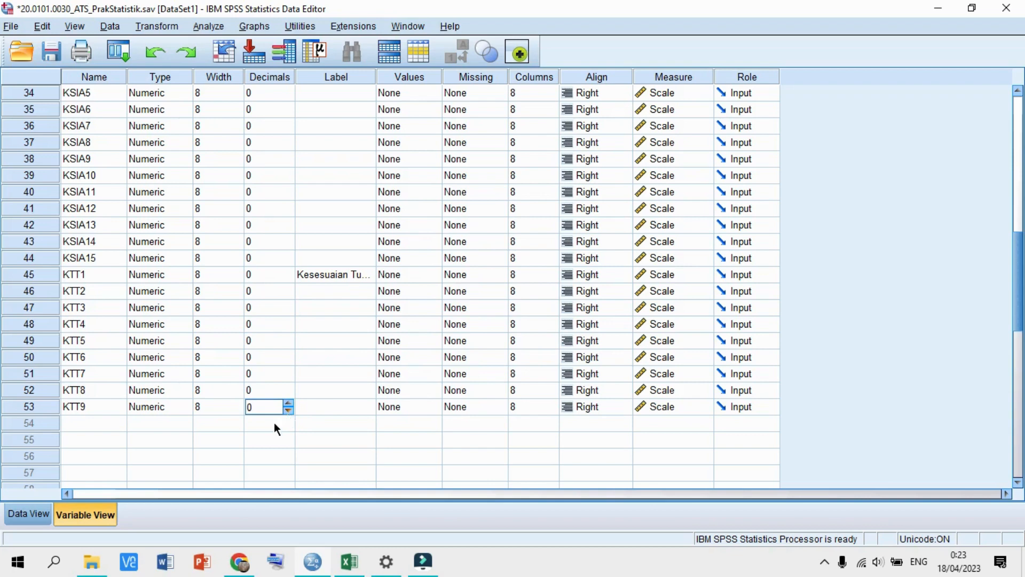
{"action": "left_click", "coordinate": [271, 422]}
{"action": "left_click", "coordinate": [278, 405]}
{"action": "left_click", "coordinate": [214, 28]}
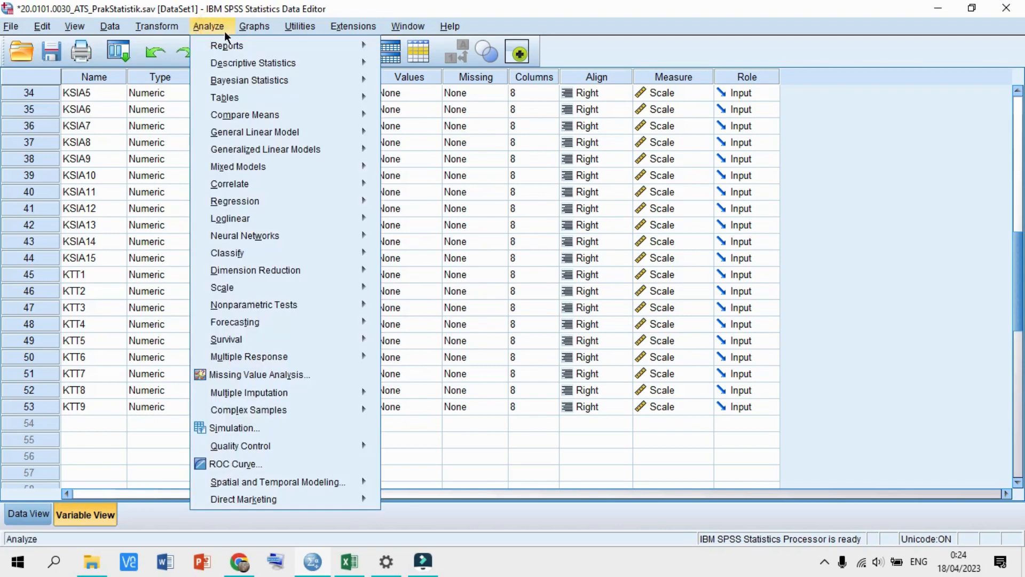
- Run Descriptives on KP, PSIA, KSIA and KTT with the chosen statistics options
{"action": "mouse_move", "coordinate": [267, 62]}
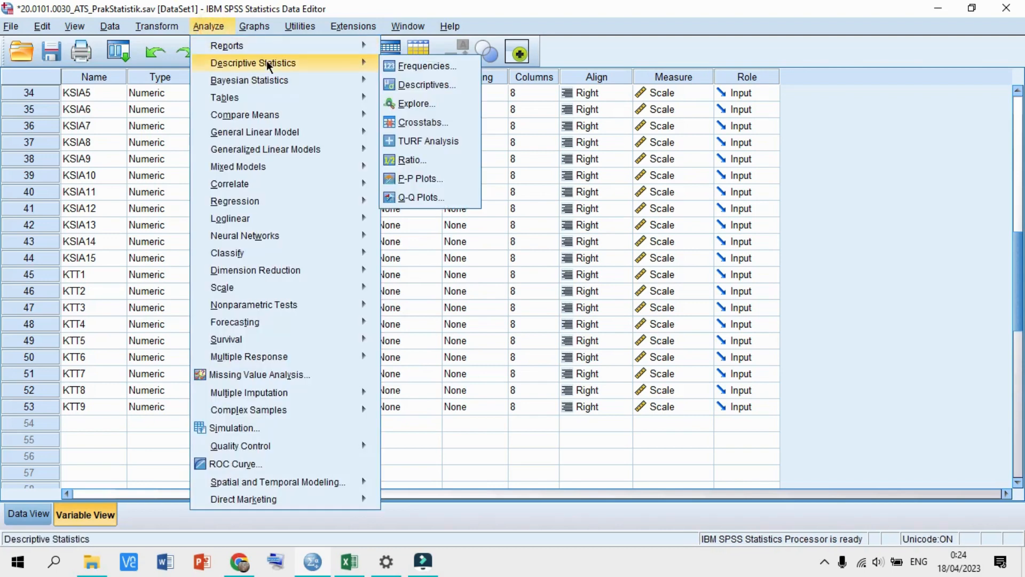
{"action": "left_click", "coordinate": [402, 85]}
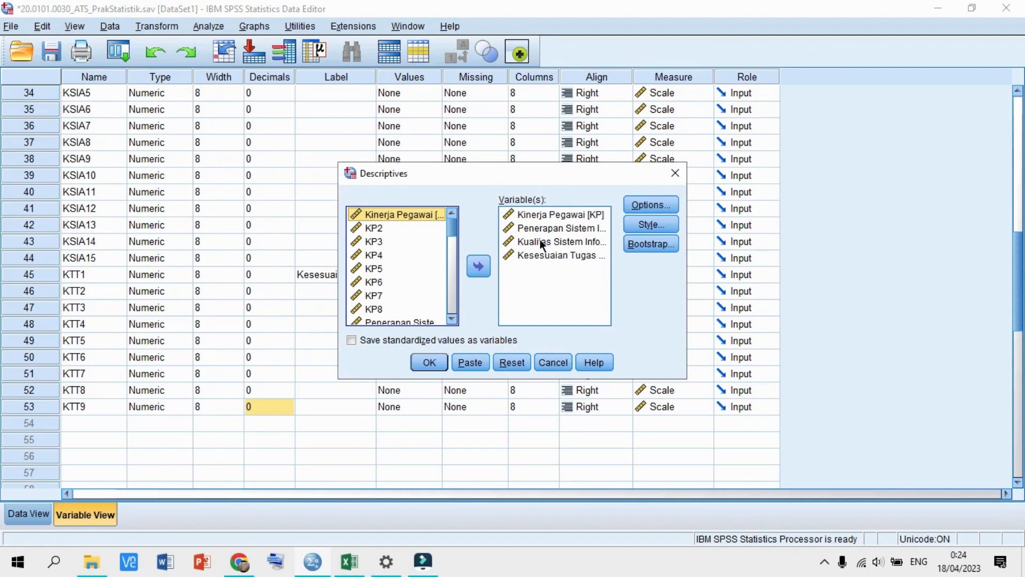
{"action": "left_click", "coordinate": [652, 205]}
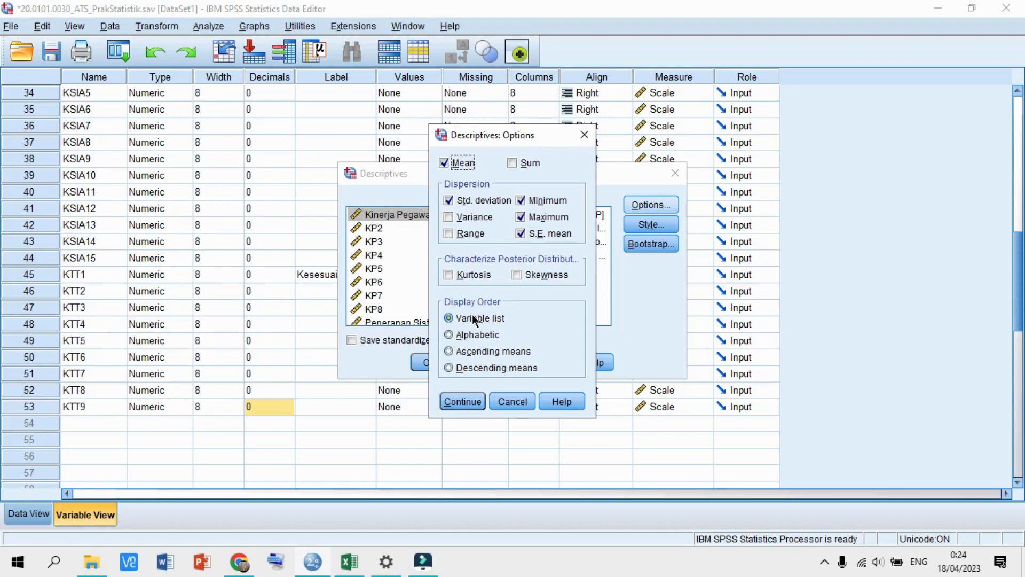
{"action": "left_click", "coordinate": [463, 400]}
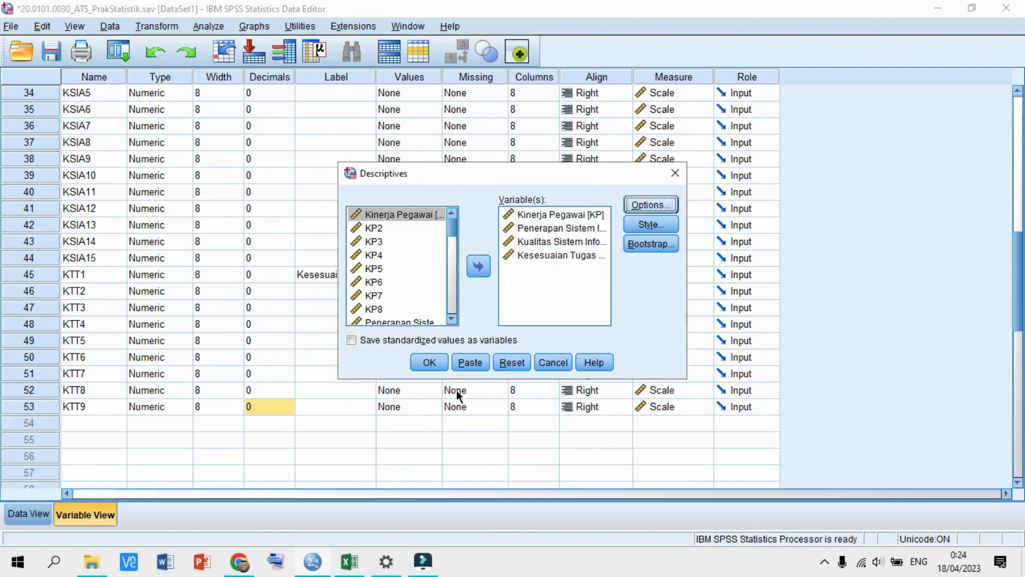
{"action": "left_click", "coordinate": [432, 362]}
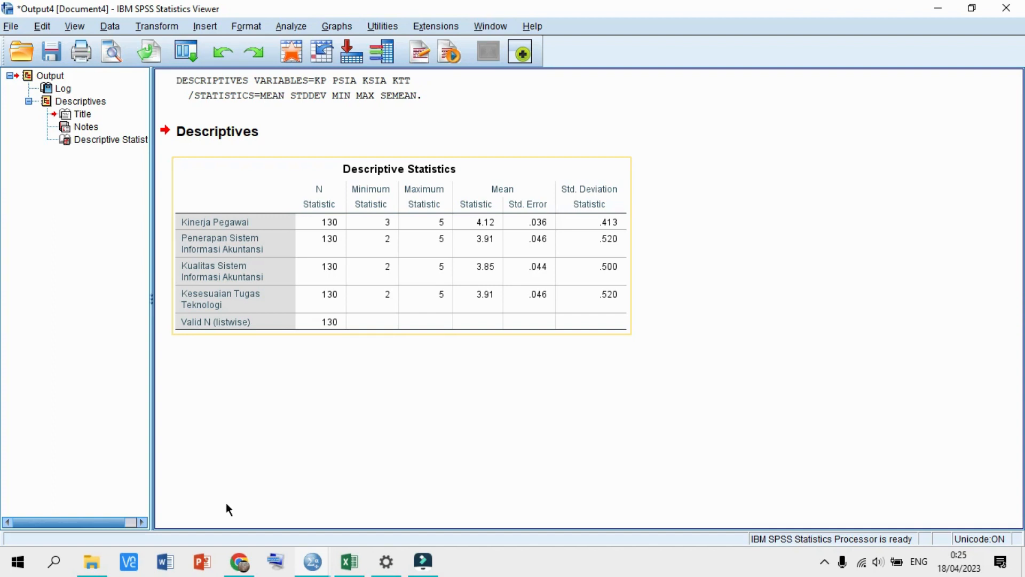
- Return to the Data Editor and start Analyze > Descriptive Statistics > Frequencies
{"action": "left_click", "coordinate": [312, 561]}
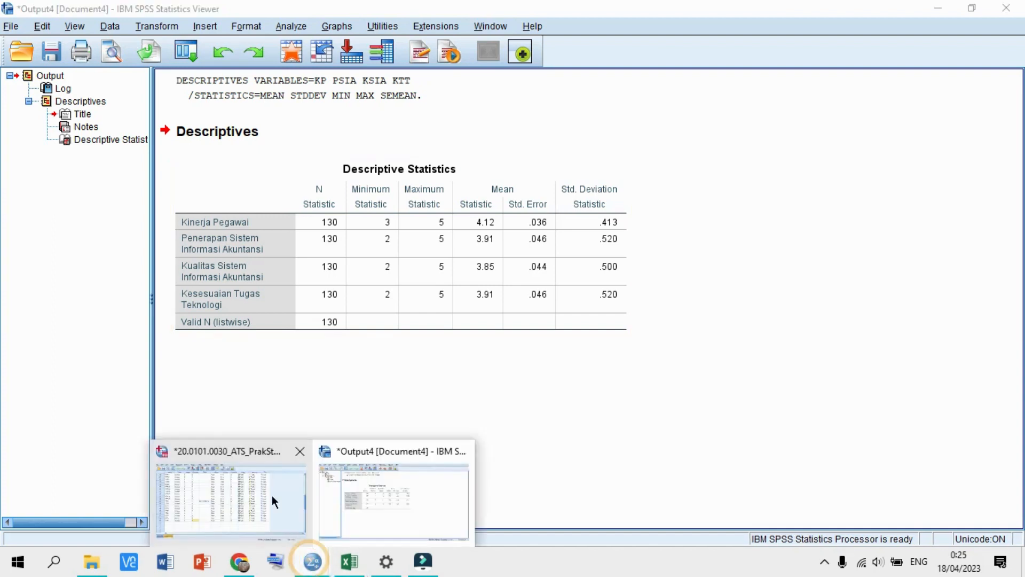
{"action": "left_click", "coordinate": [271, 495]}
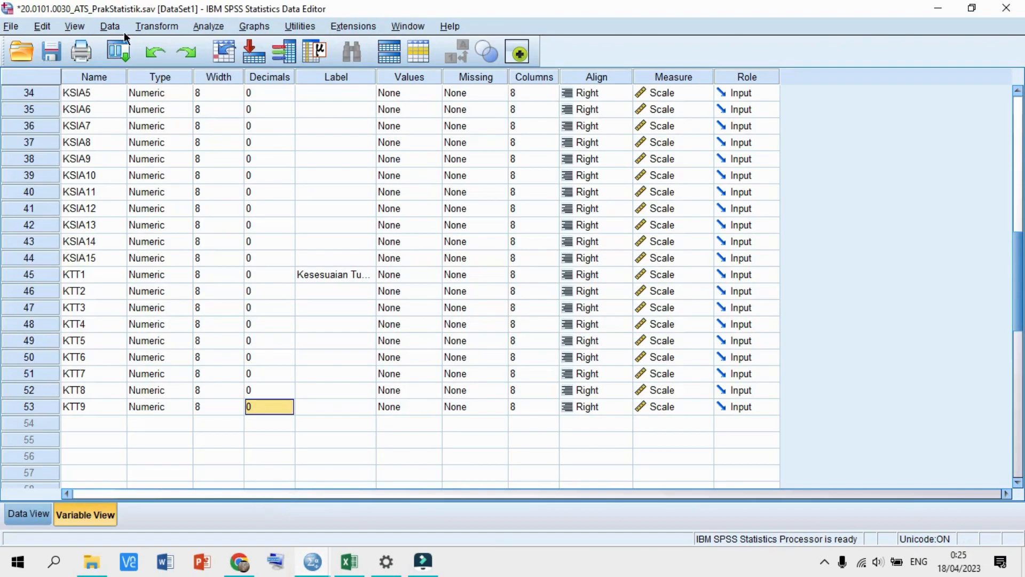
{"action": "left_click", "coordinate": [209, 27]}
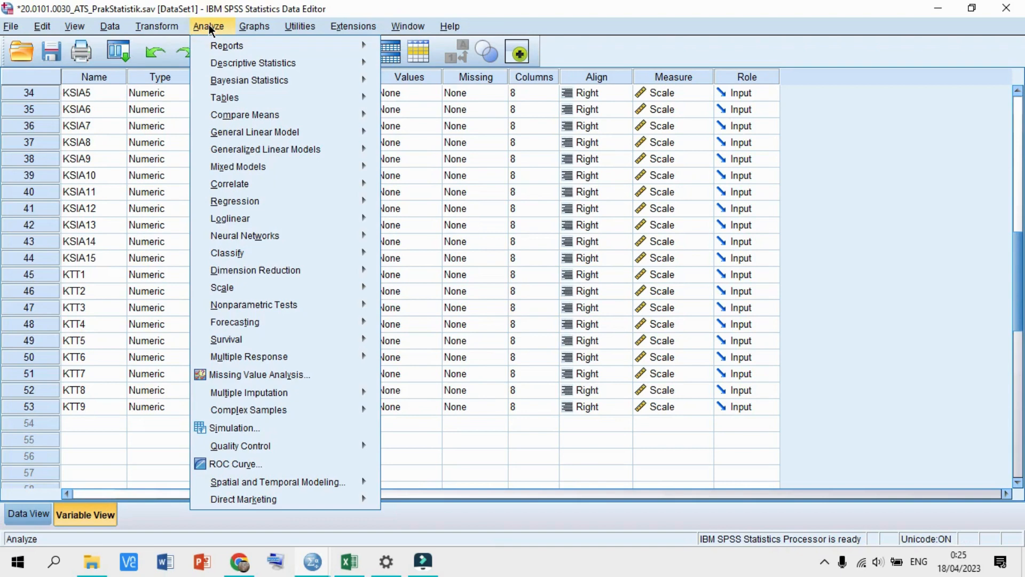
{"action": "mouse_move", "coordinate": [232, 66]}
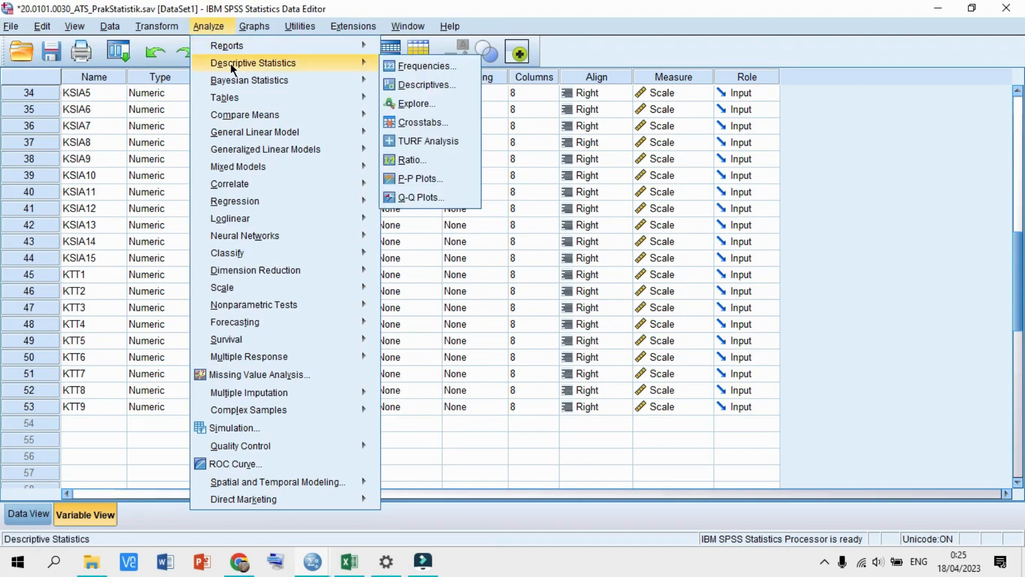
{"action": "left_click", "coordinate": [398, 66]}
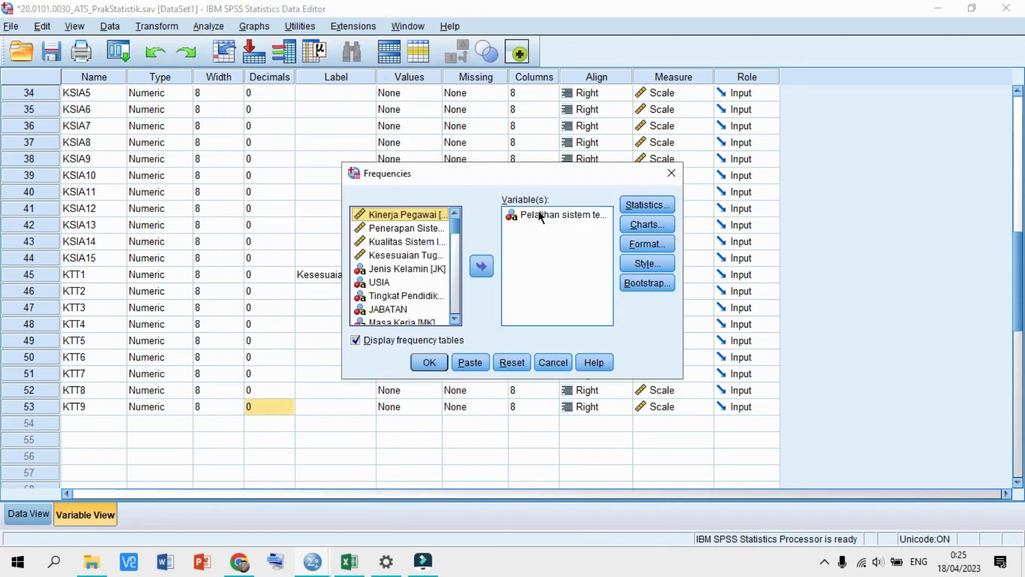
- Replace the leftover variable with the six demographics, Jenis Kelamin through Pelatihan sistem teknologi informasi
{"action": "left_click", "coordinate": [538, 213]}
{"action": "left_click", "coordinate": [481, 265]}
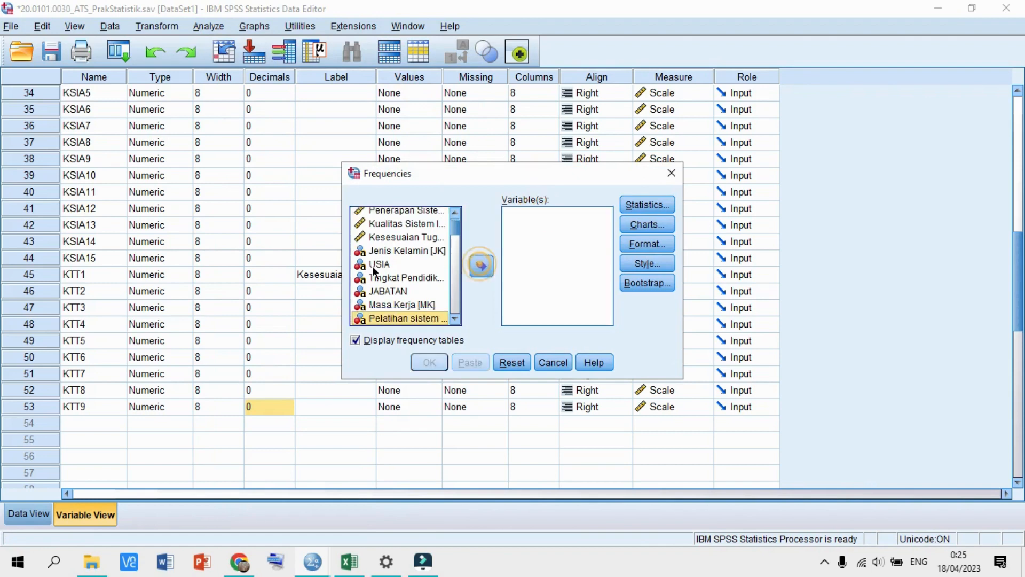
{"action": "scroll", "coordinate": [373, 272], "scroll_direction": "up", "scroll_amount": 1}
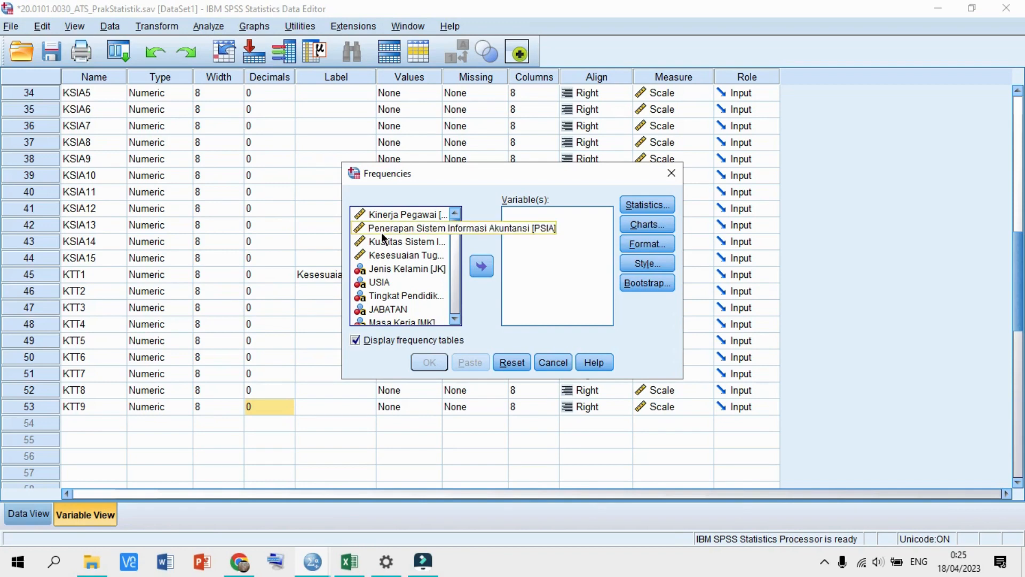
{"action": "left_click", "coordinate": [400, 270]}
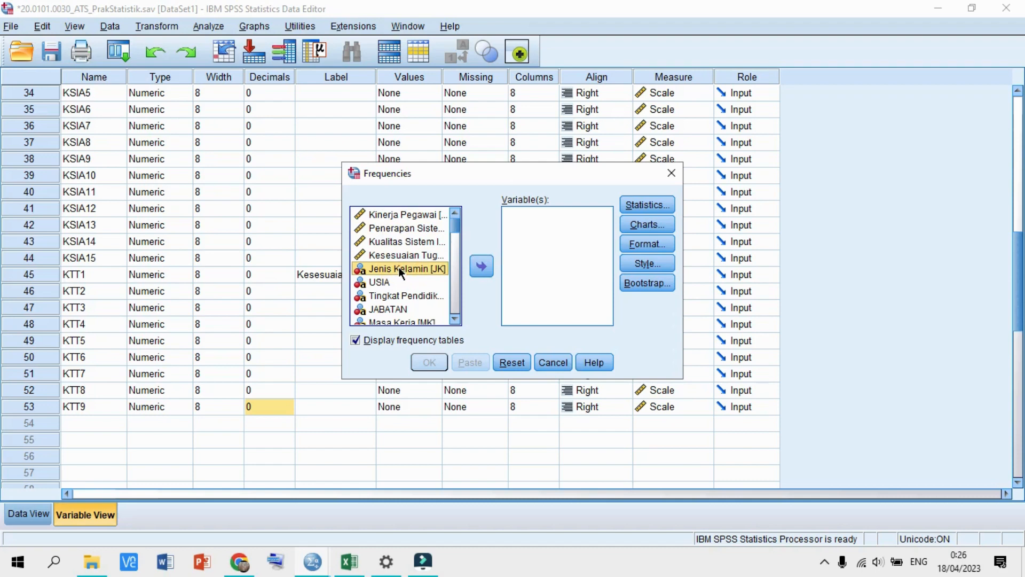
{"action": "key", "text": "shift+Down"}
{"action": "key", "text": "shift+Down"}
{"action": "key", "text": "shift+Down"}
{"action": "key", "text": "shift+Down"}
{"action": "key", "text": "shift+Down"}
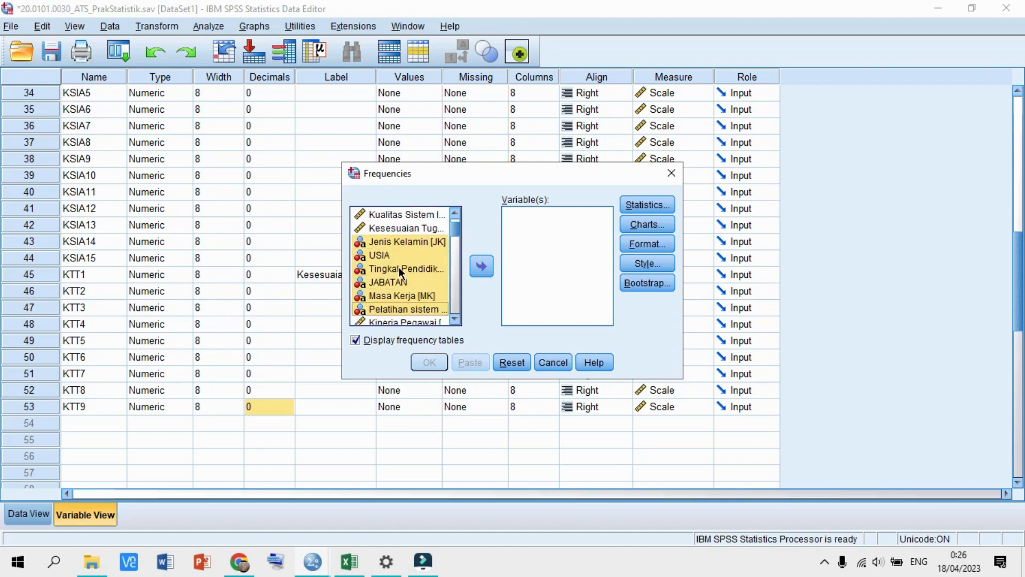
{"action": "left_click", "coordinate": [481, 266]}
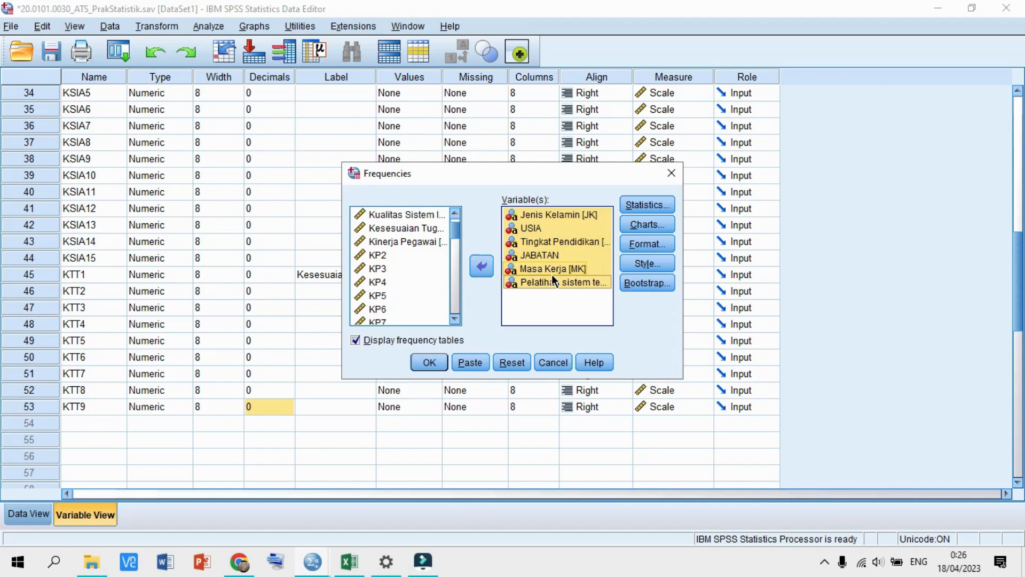
- Add summary statistics and frequency bar charts, keep default format, and run Frequencies
{"action": "left_click", "coordinate": [652, 207]}
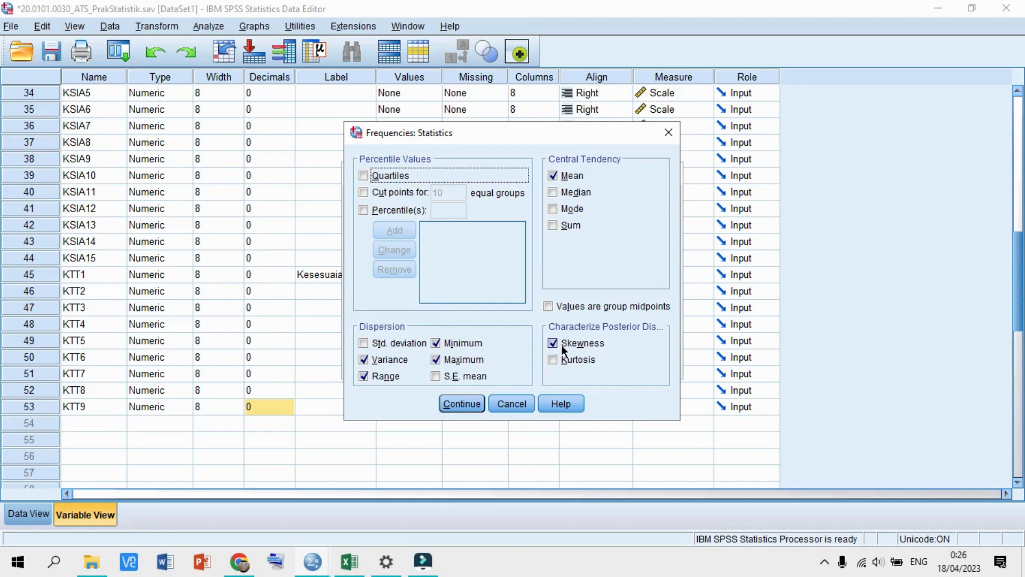
{"action": "left_click", "coordinate": [469, 401]}
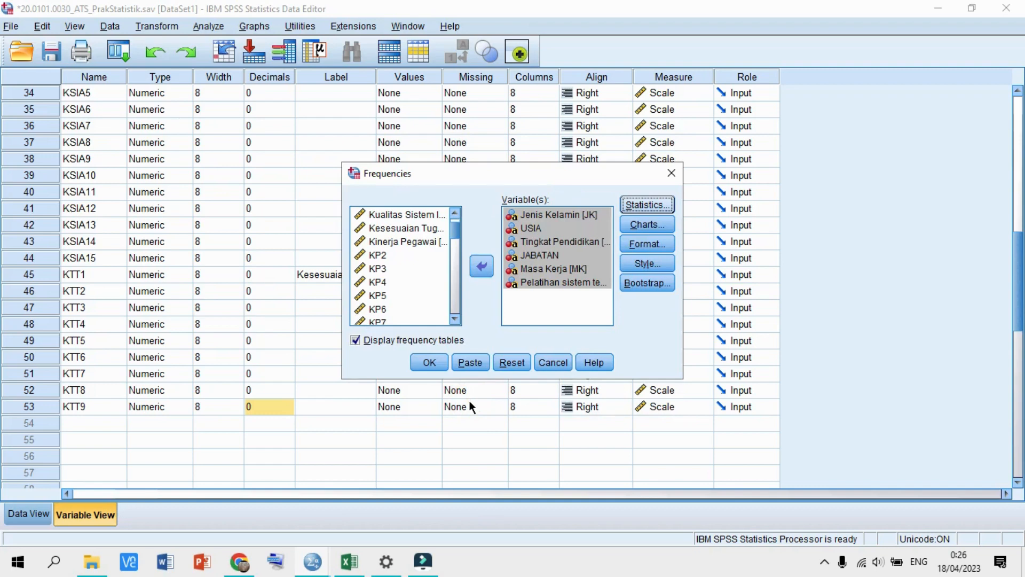
{"action": "left_click", "coordinate": [644, 227]}
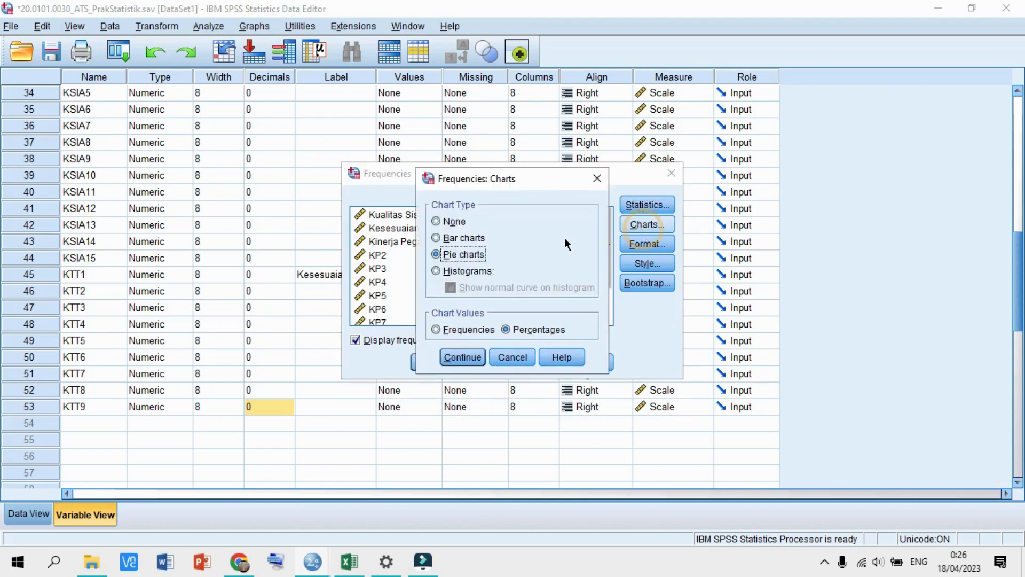
{"action": "left_click", "coordinate": [472, 240]}
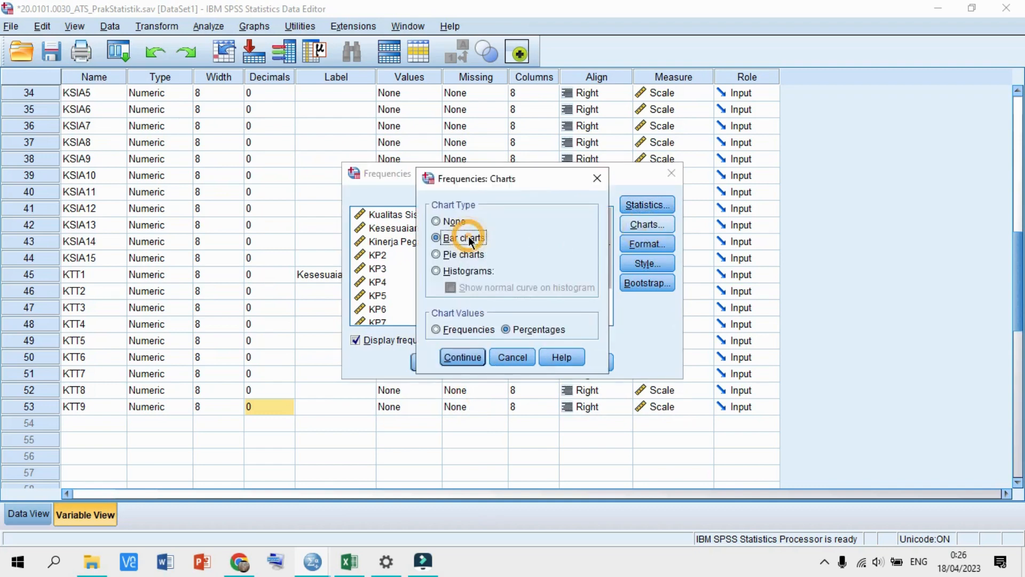
{"action": "left_click", "coordinate": [474, 330]}
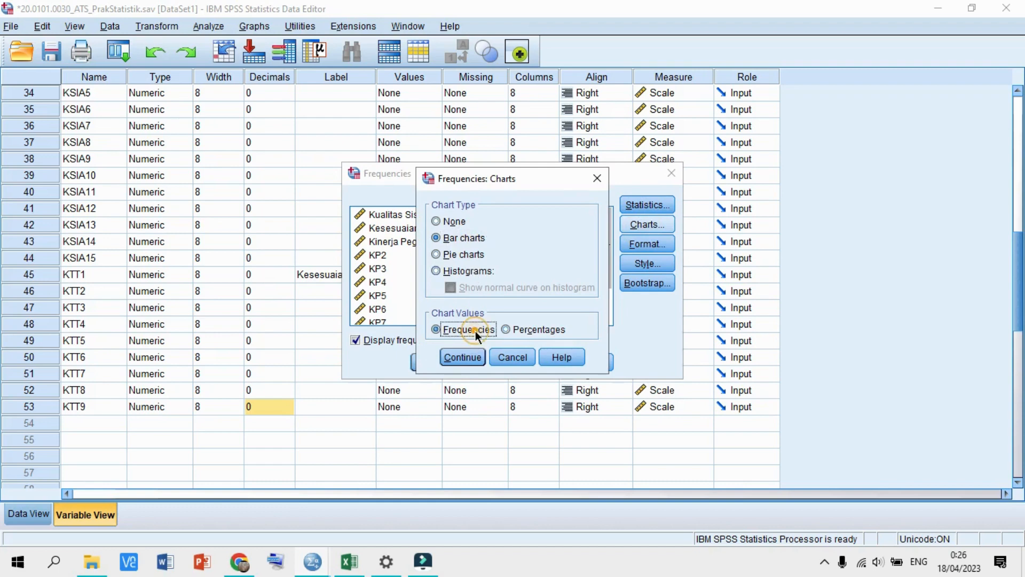
{"action": "left_click", "coordinate": [464, 358]}
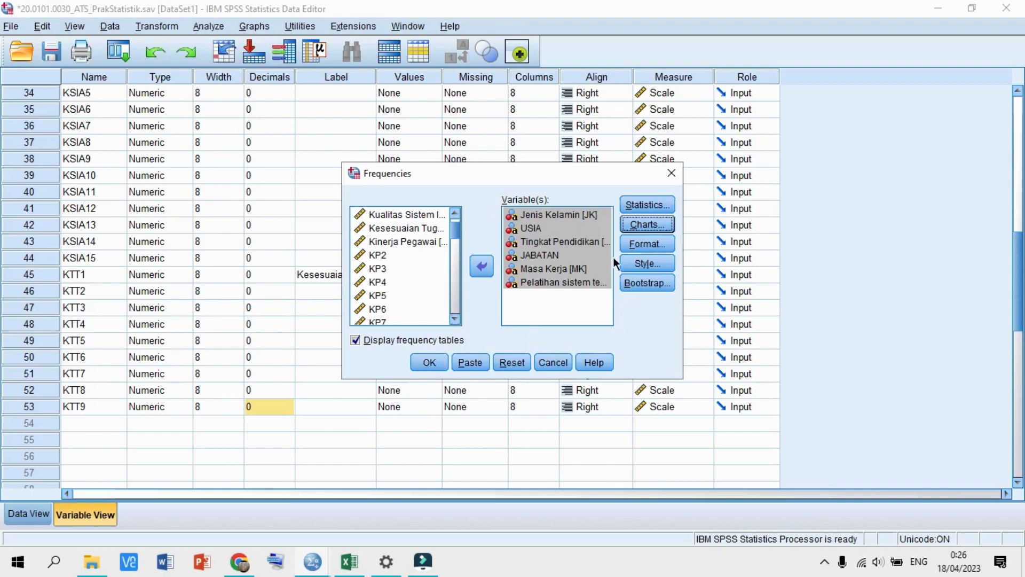
{"action": "left_click", "coordinate": [646, 243]}
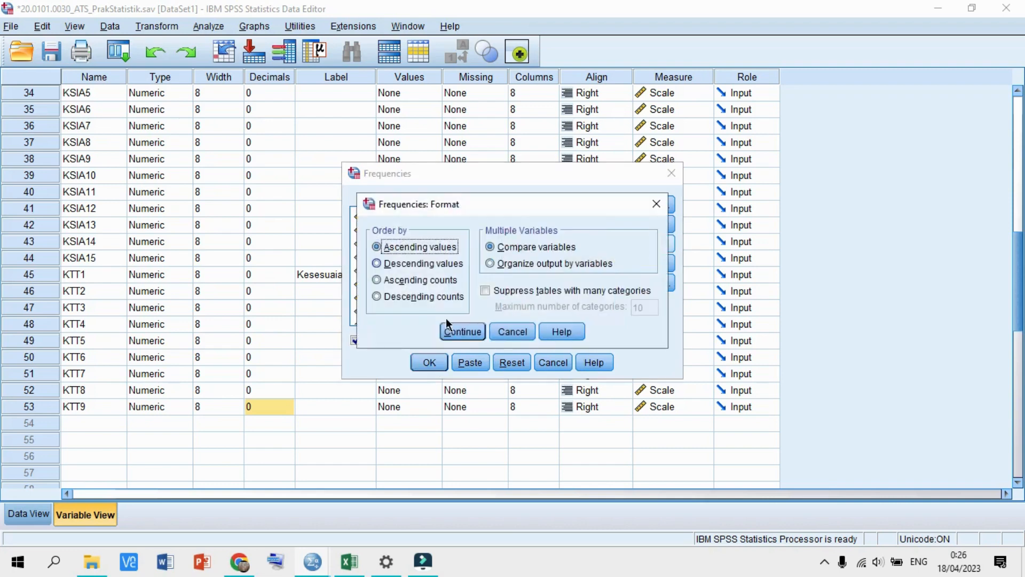
{"action": "left_click", "coordinate": [469, 334]}
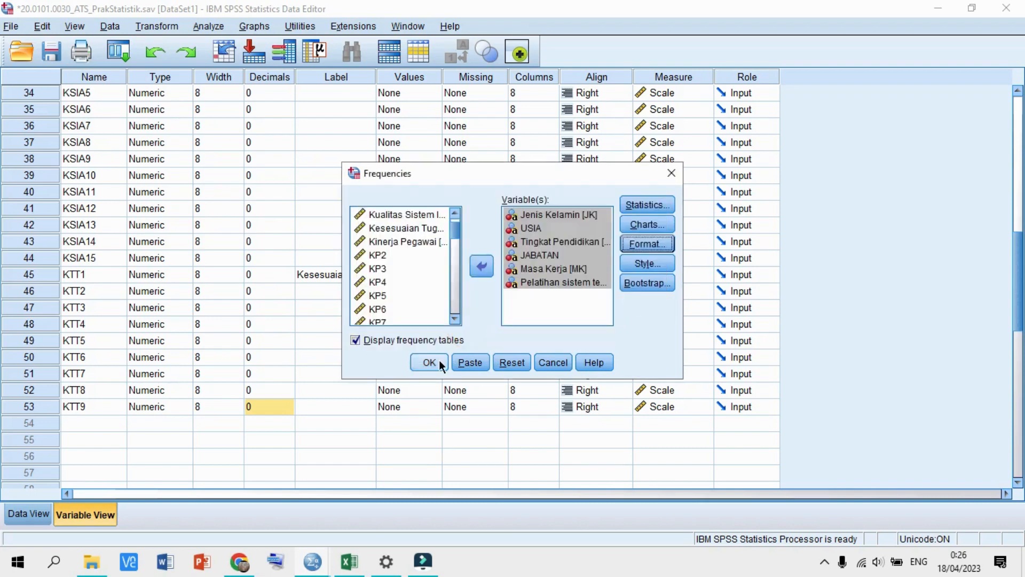
{"action": "left_click", "coordinate": [439, 360]}
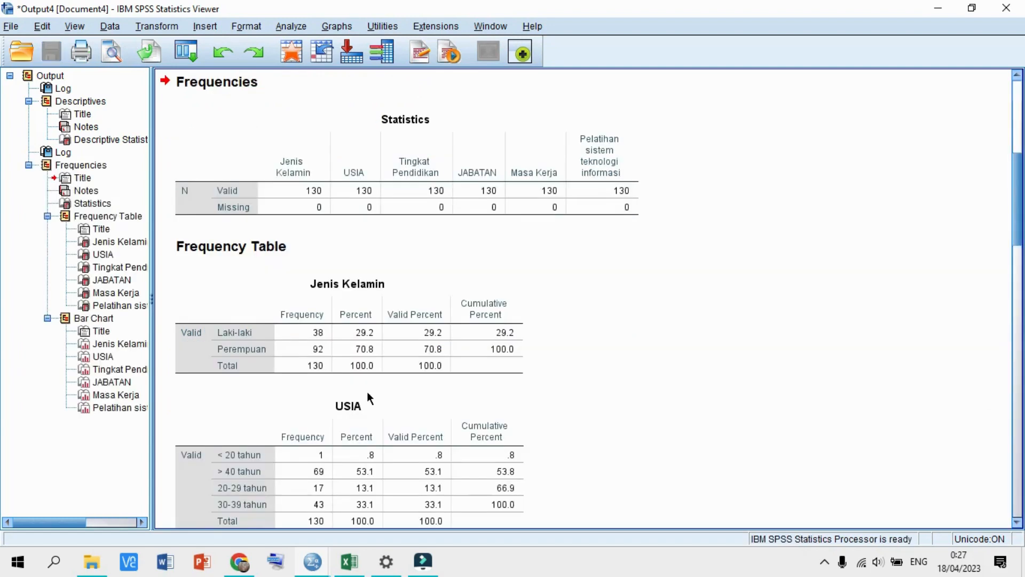
- Scroll through the frequency tables down to the Jenis Kelamin bar chart and select it
{"action": "scroll", "coordinate": [367, 391], "scroll_direction": "up", "scroll_amount": 3}
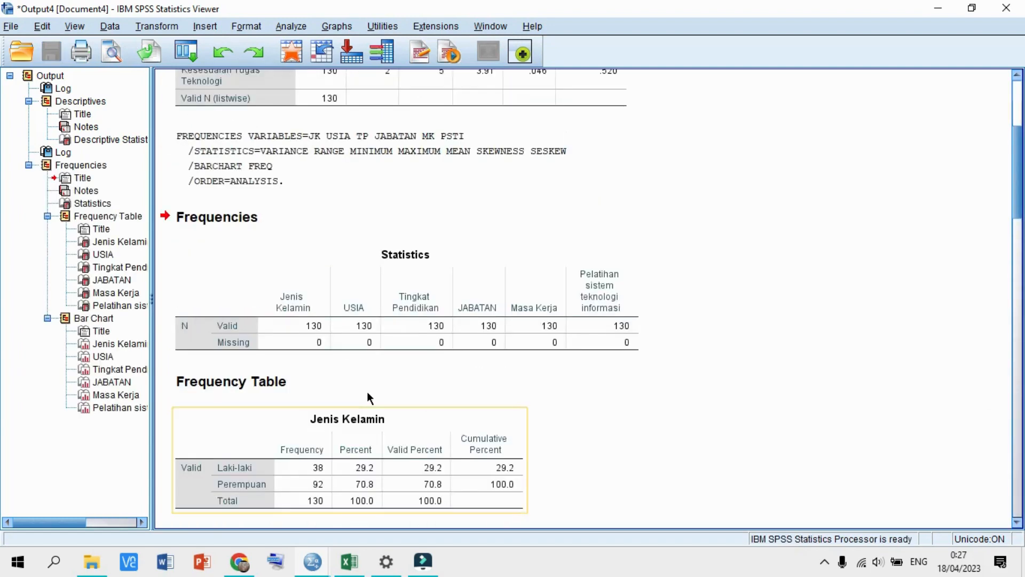
{"action": "scroll", "coordinate": [367, 392], "scroll_direction": "down", "scroll_amount": 1}
{"action": "scroll", "coordinate": [367, 396], "scroll_direction": "down", "scroll_amount": 3}
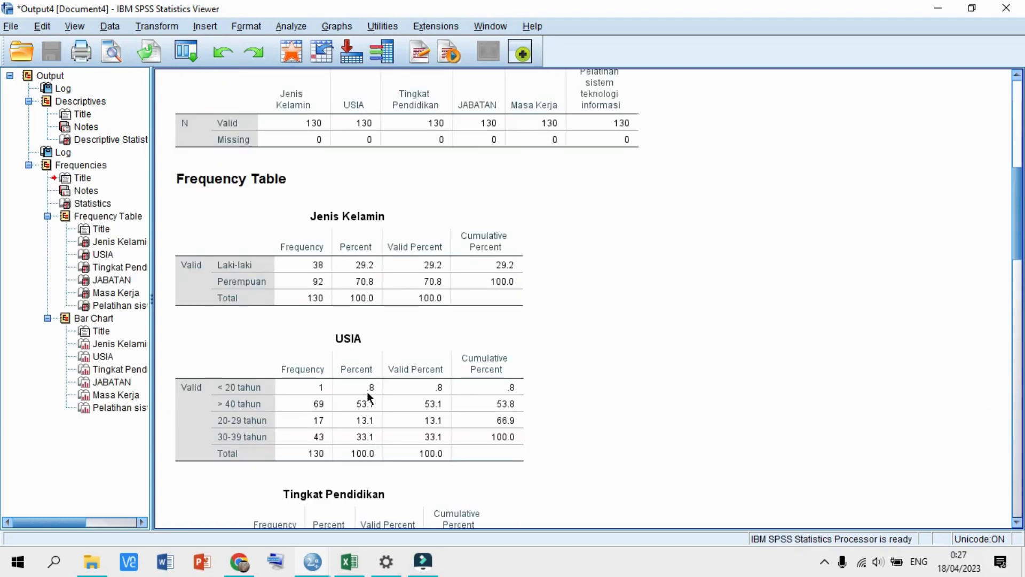
{"action": "scroll", "coordinate": [366, 392], "scroll_direction": "up", "scroll_amount": 2}
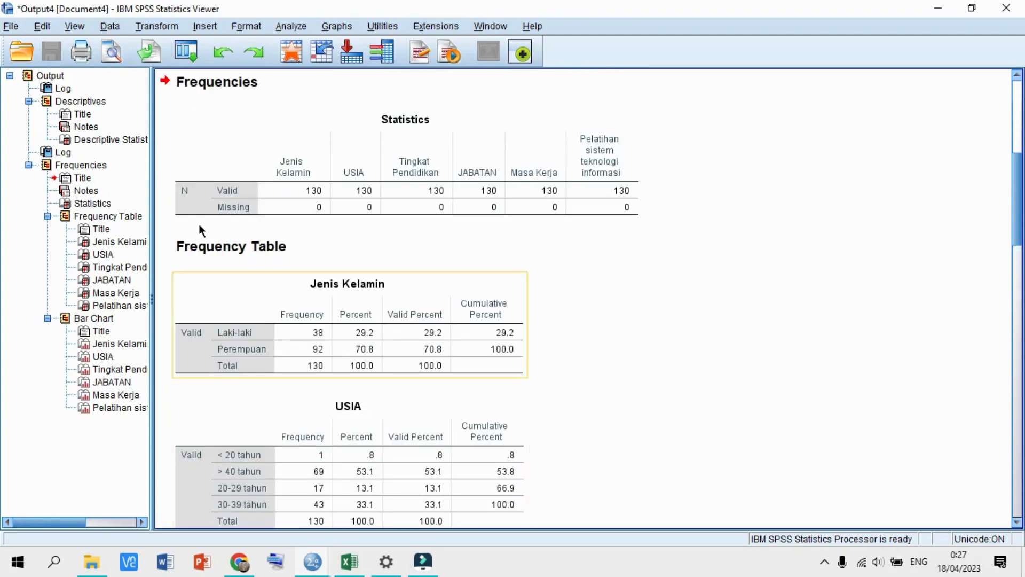
{"action": "scroll", "coordinate": [383, 287], "scroll_direction": "down", "scroll_amount": 3}
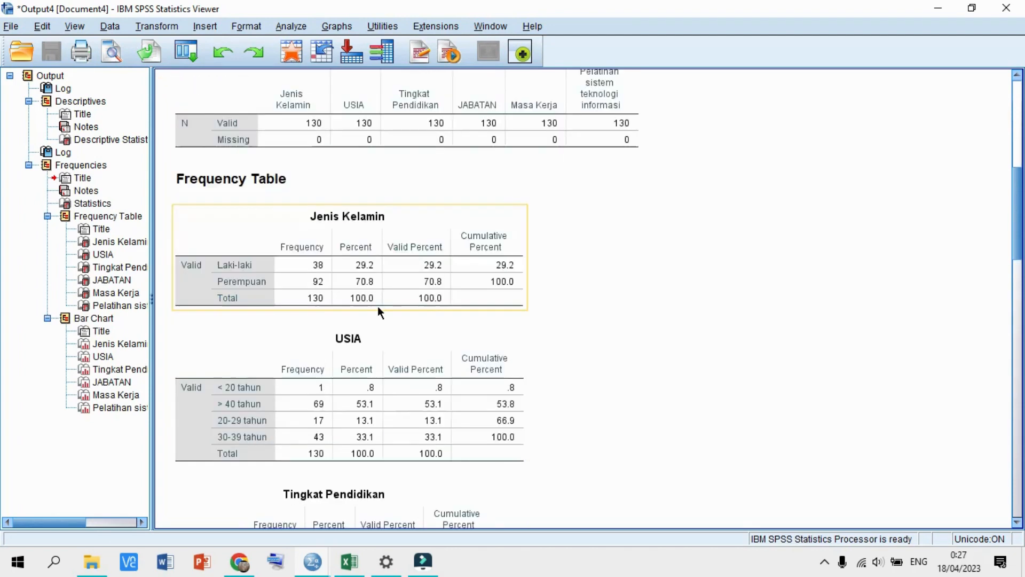
{"action": "scroll", "coordinate": [339, 370], "scroll_direction": "down", "scroll_amount": 2}
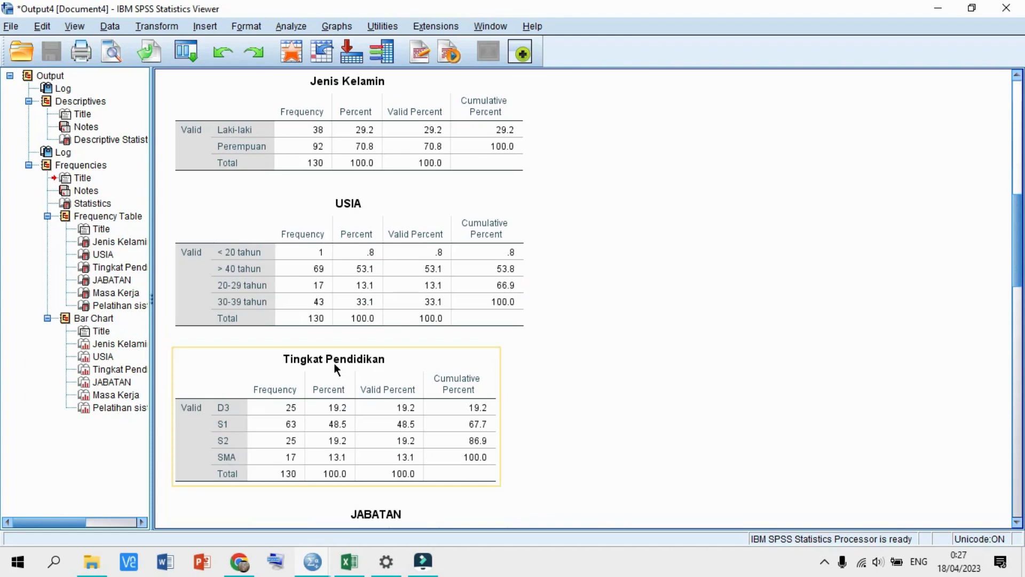
{"action": "scroll", "coordinate": [334, 363], "scroll_direction": "down", "scroll_amount": 5}
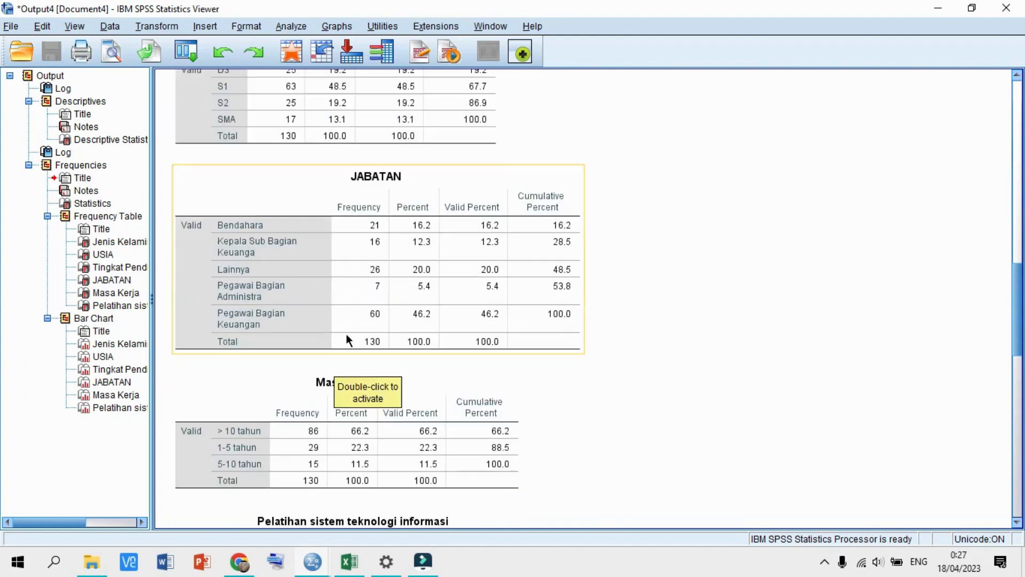
{"action": "scroll", "coordinate": [347, 320], "scroll_direction": "down", "scroll_amount": 3}
{"action": "scroll", "coordinate": [319, 395], "scroll_direction": "down", "scroll_amount": 6}
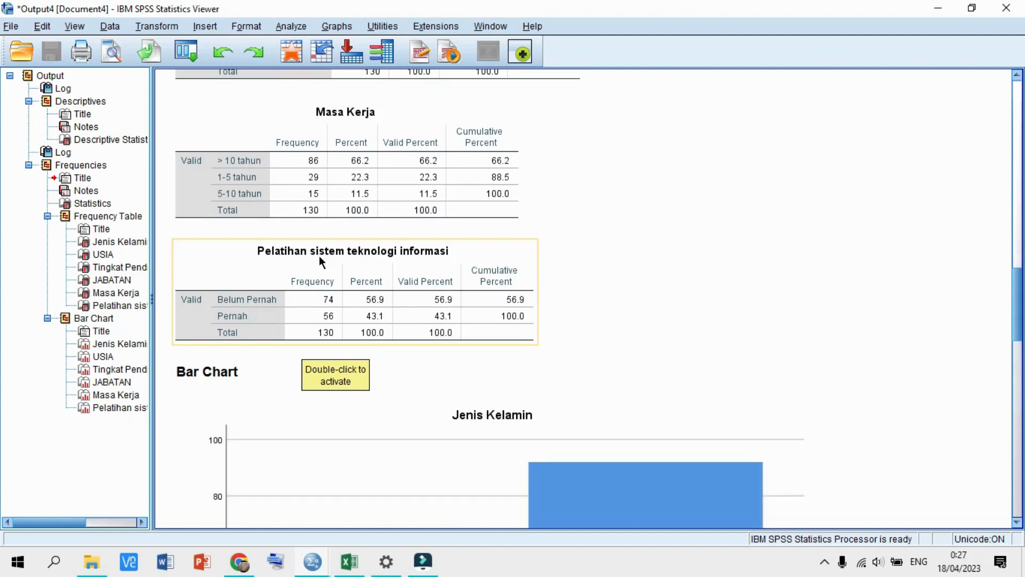
{"action": "scroll", "coordinate": [283, 297], "scroll_direction": "down", "scroll_amount": 3}
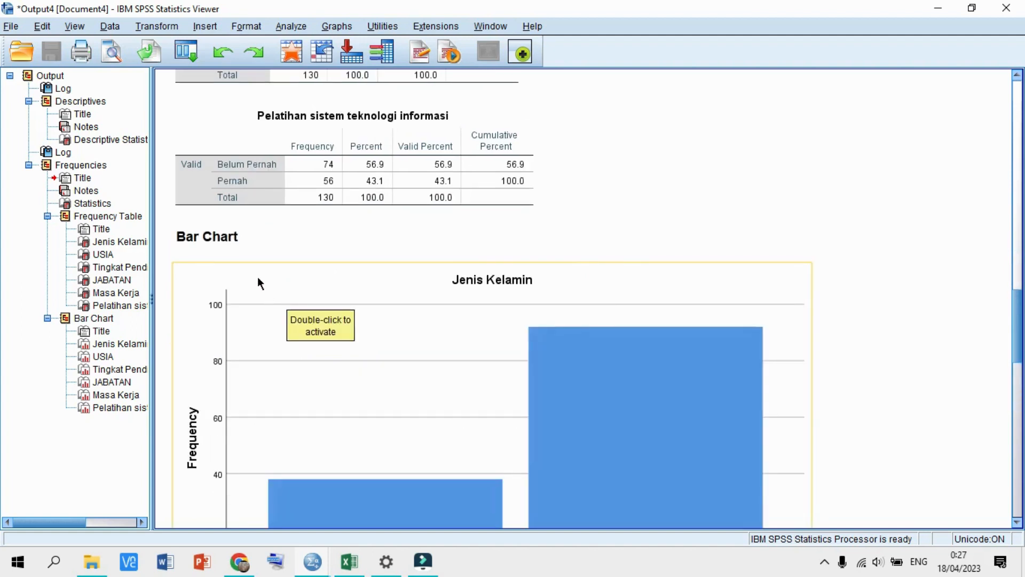
{"action": "scroll", "coordinate": [258, 276], "scroll_direction": "down", "scroll_amount": 2}
{"action": "scroll", "coordinate": [258, 276], "scroll_direction": "down", "scroll_amount": 4}
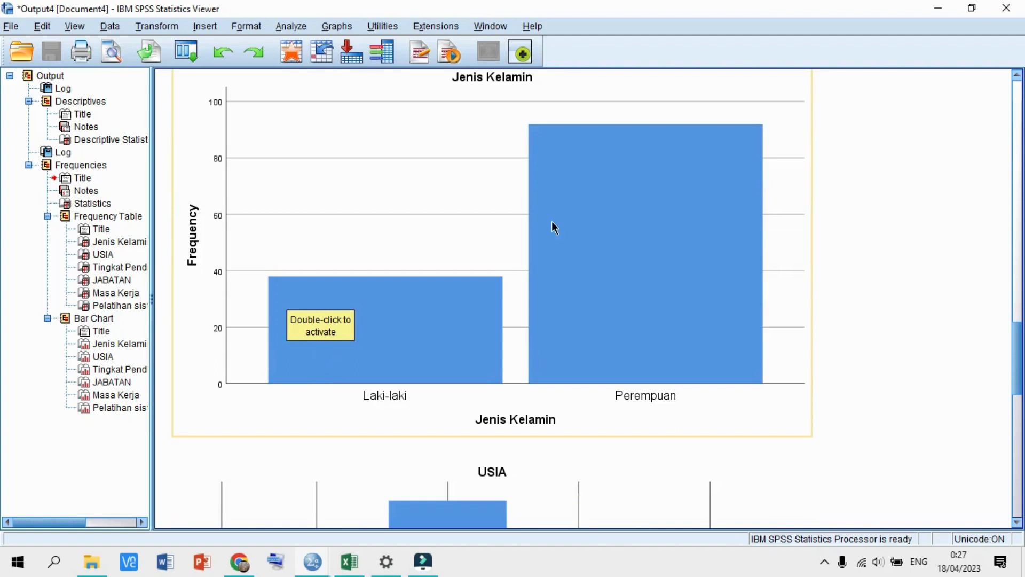
{"action": "scroll", "coordinate": [405, 357], "scroll_direction": "down", "scroll_amount": 7}
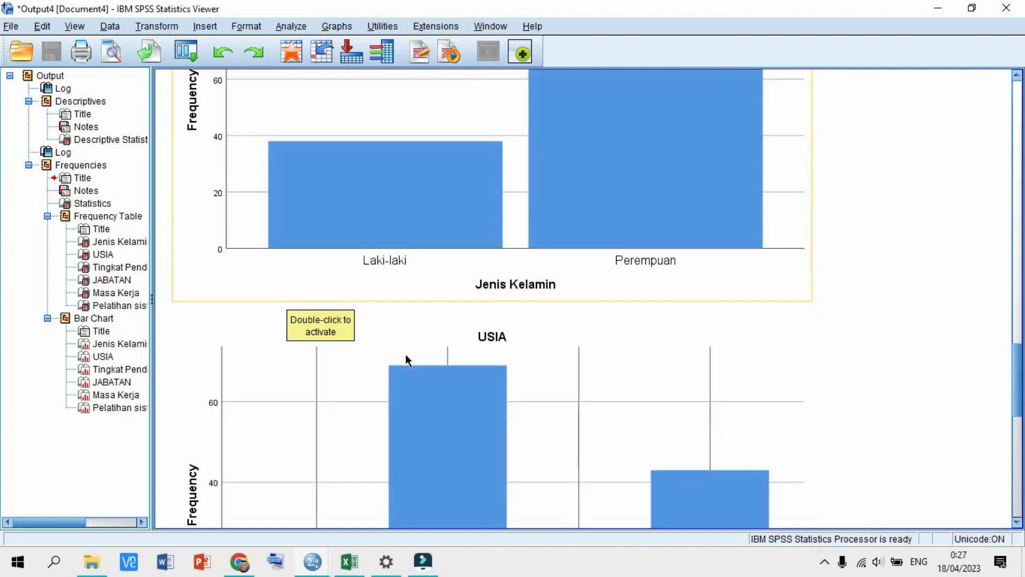
{"action": "left_click", "coordinate": [425, 188]}
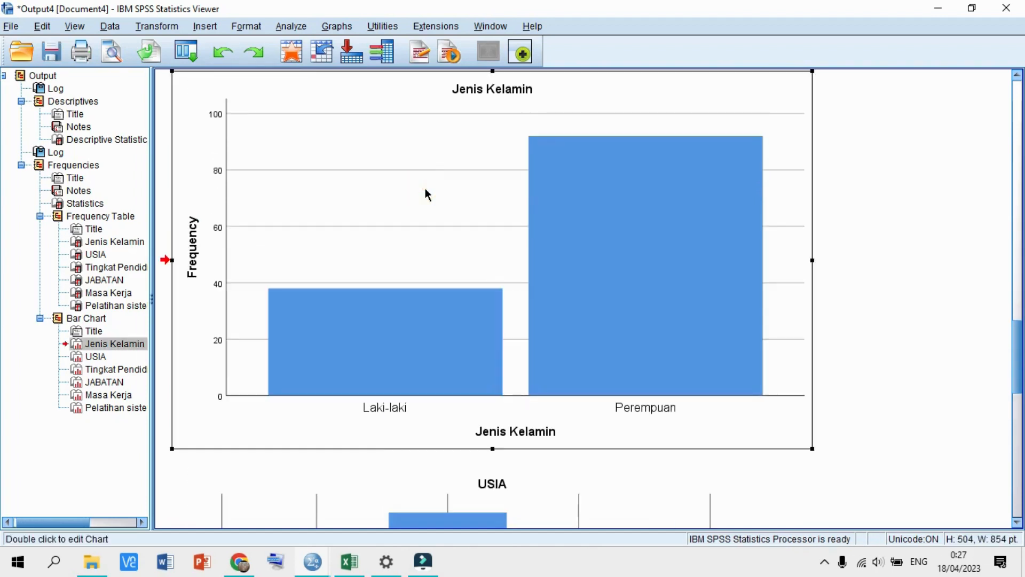
- Add Count data labels to the Jenis Kelamin bar chart, showing 38 Laki-laki and 92 Perempuan
{"action": "double_click", "coordinate": [456, 422]}
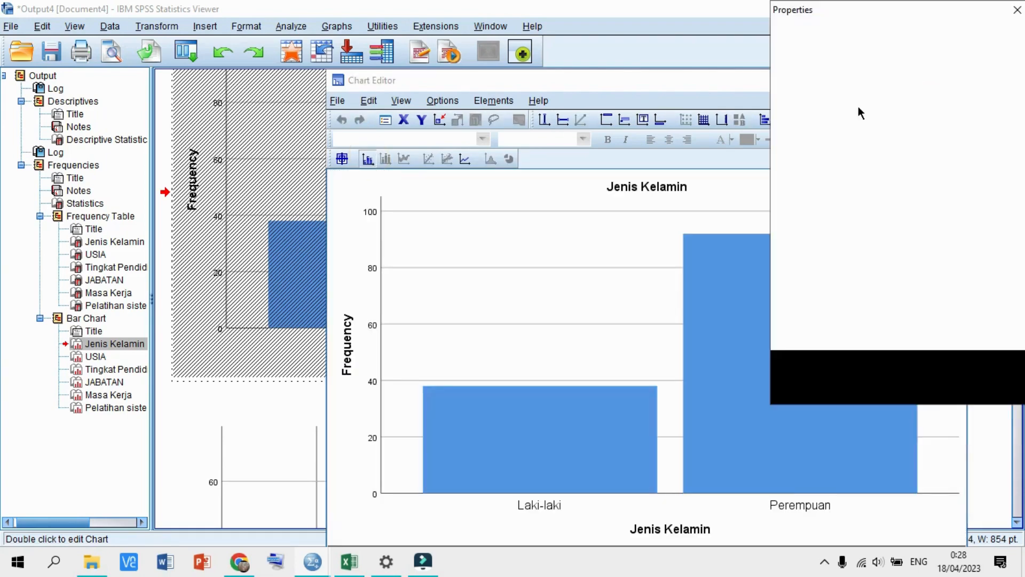
{"action": "left_click", "coordinate": [811, 114]}
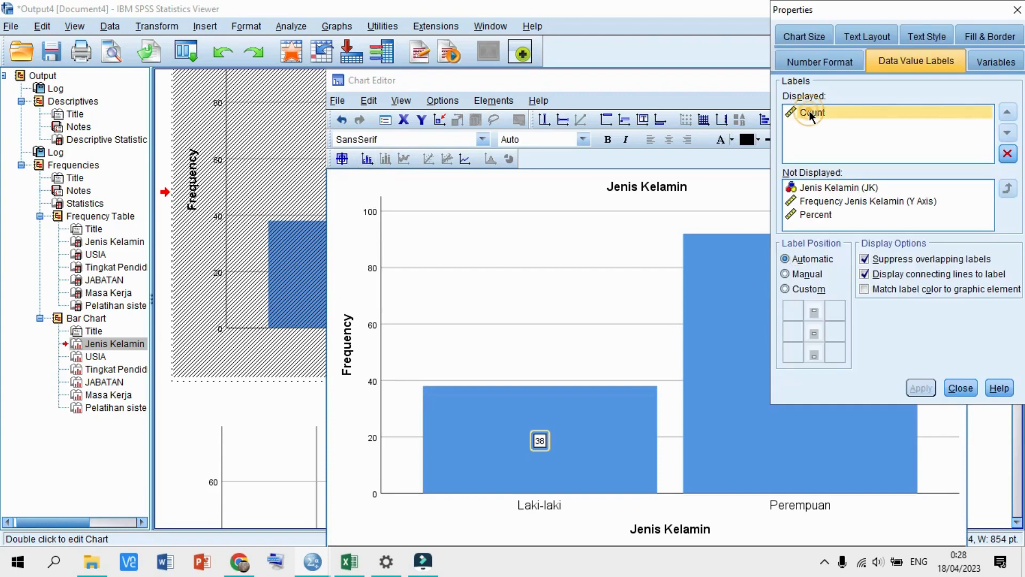
{"action": "left_click", "coordinate": [955, 392]}
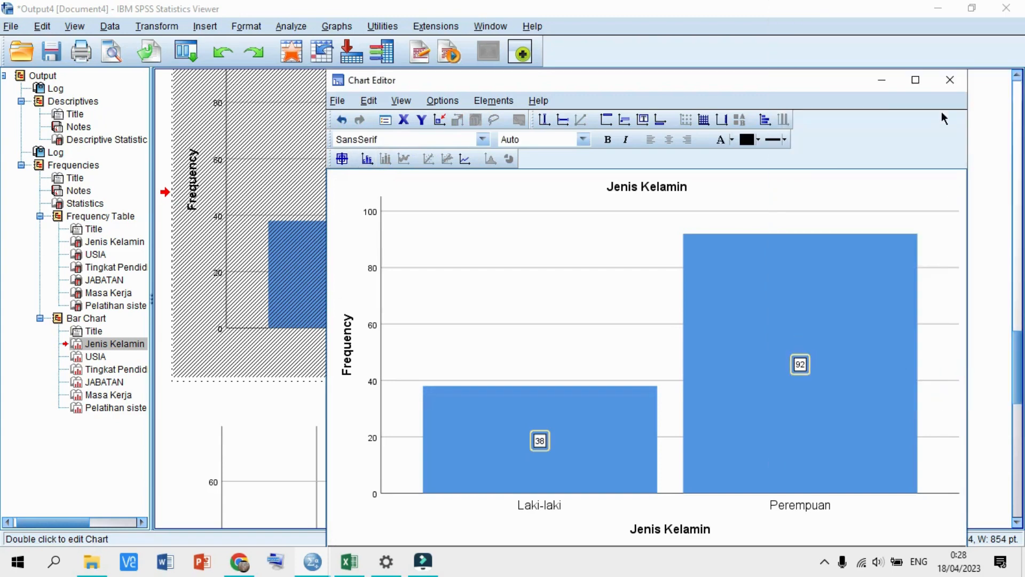
{"action": "left_click", "coordinate": [945, 86]}
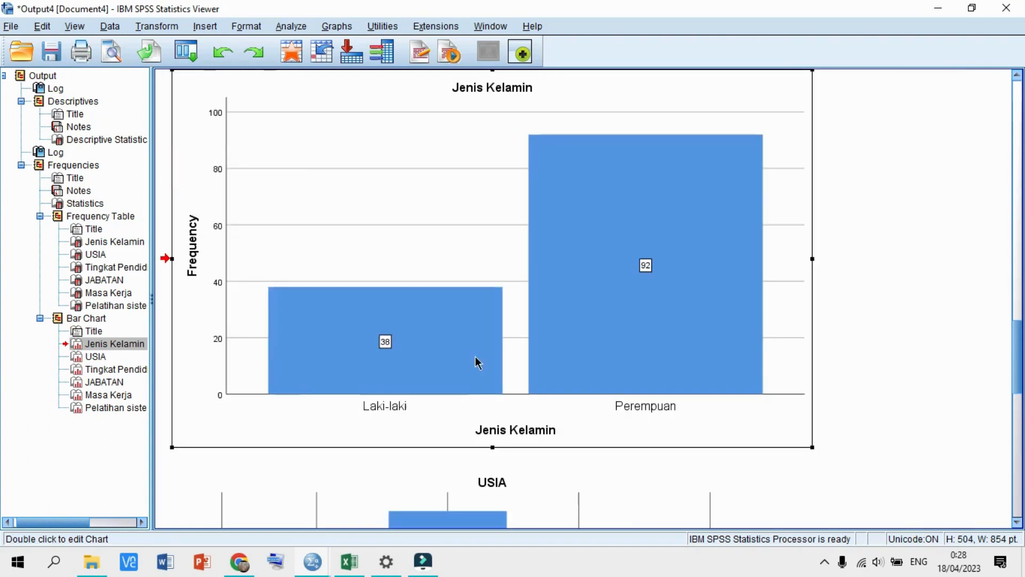
{"action": "scroll", "coordinate": [647, 310], "scroll_direction": "down", "scroll_amount": 3}
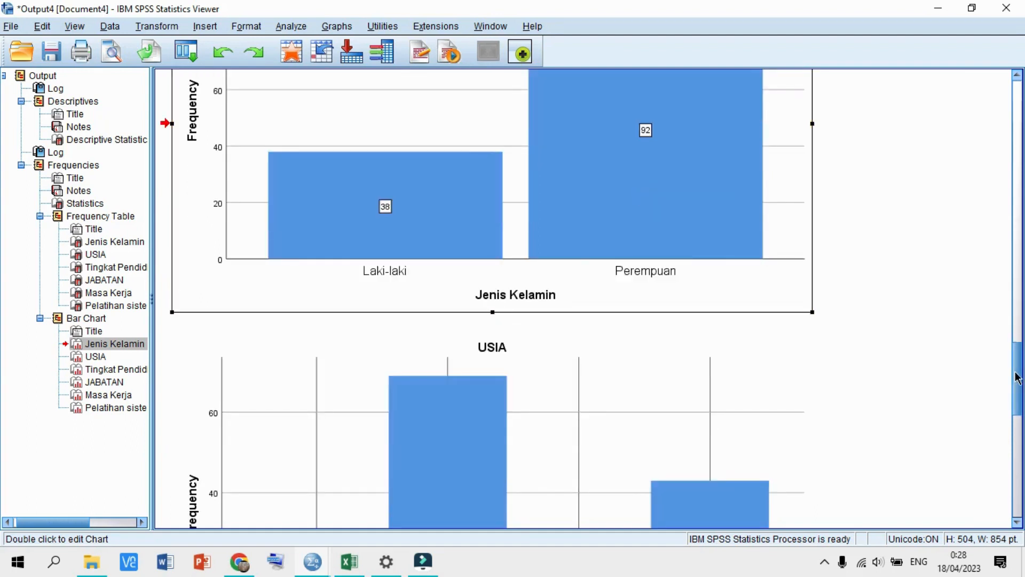
{"action": "left_click_drag", "start_coordinate": [1017, 377], "coordinate": [1016, 421]}
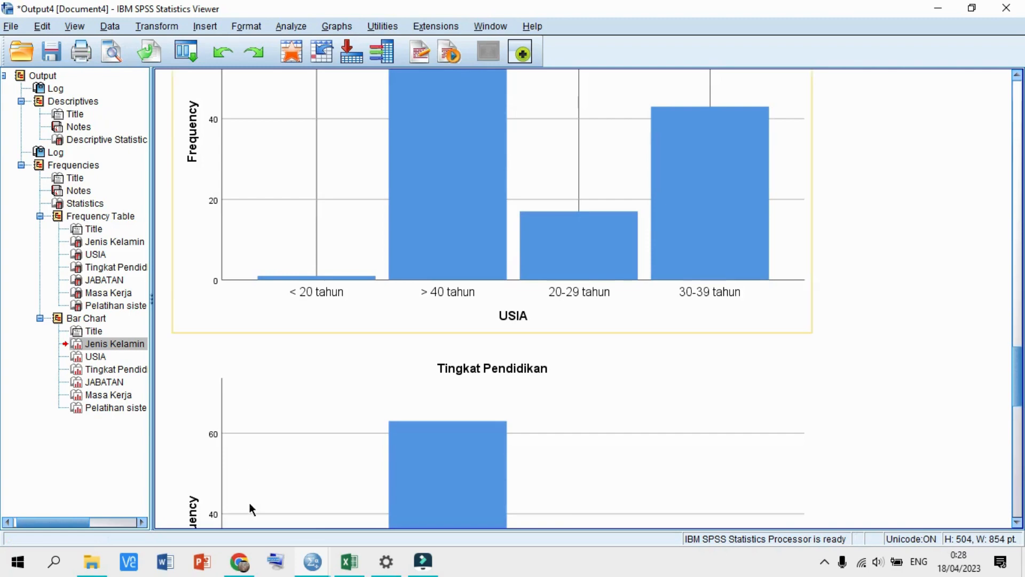
- Reopen Frequencies from the Data Editor and keep only Jenis Kelamin as the variable
{"action": "left_click", "coordinate": [312, 561]}
{"action": "left_click", "coordinate": [268, 494]}
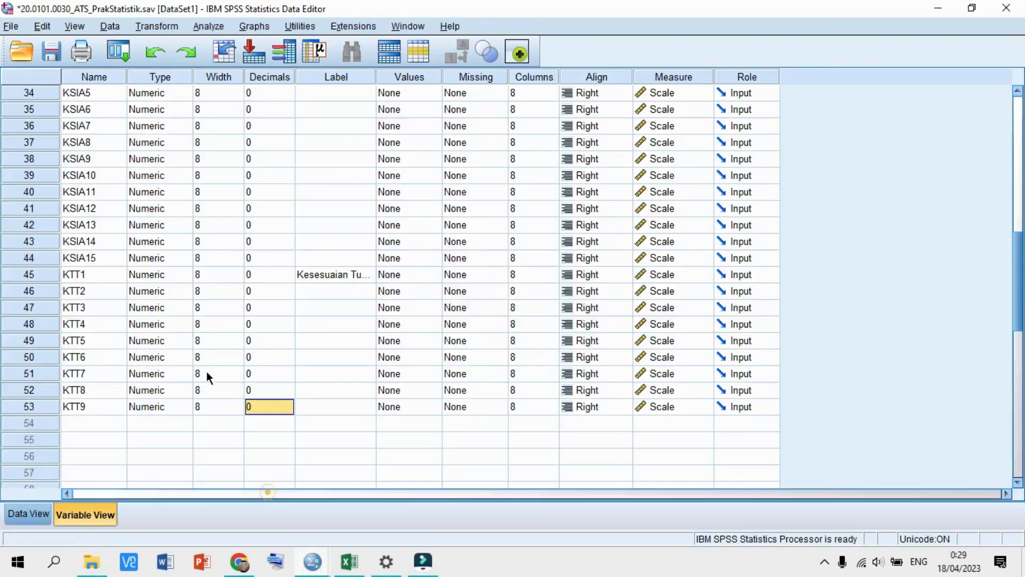
{"action": "left_click", "coordinate": [211, 24]}
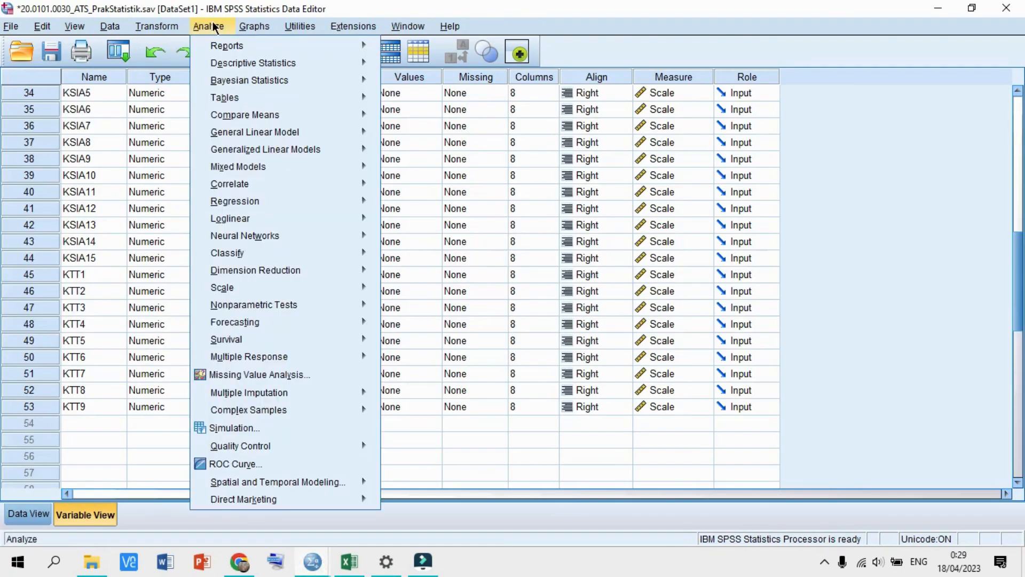
{"action": "mouse_move", "coordinate": [251, 63]}
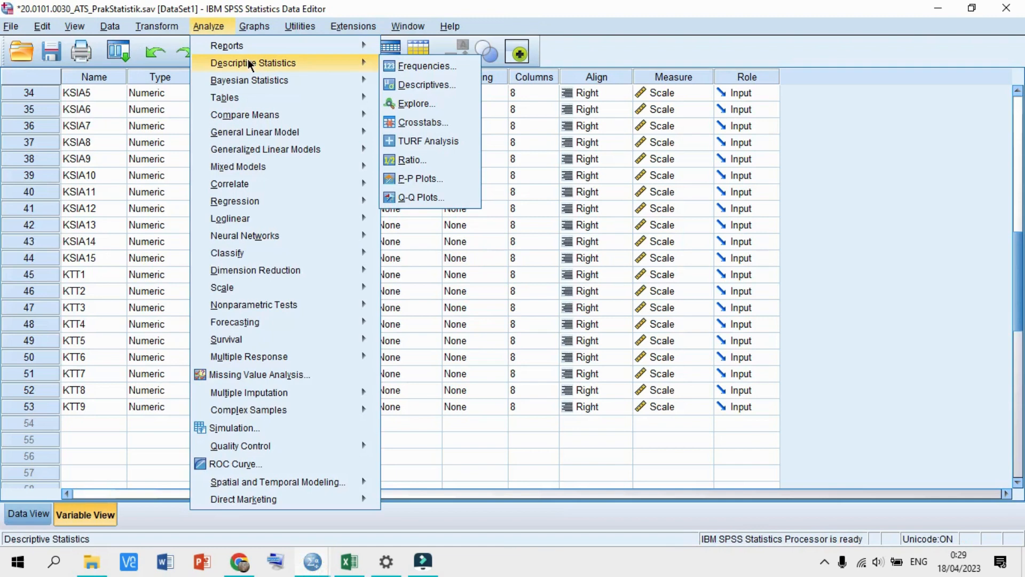
{"action": "left_click", "coordinate": [414, 66]}
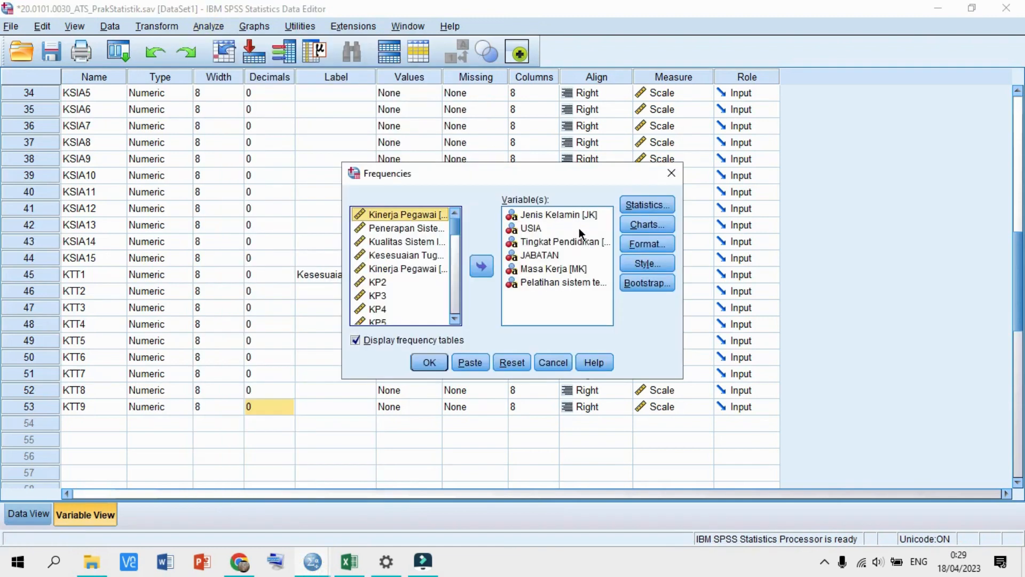
{"action": "left_click", "coordinate": [527, 229]}
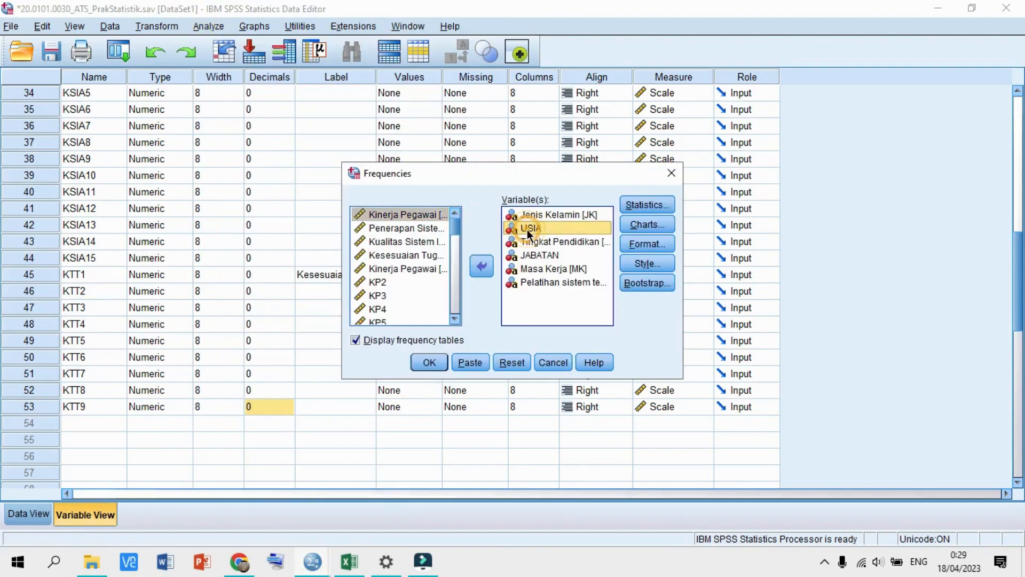
{"action": "left_click_drag", "start_coordinate": [528, 234], "coordinate": [502, 312]}
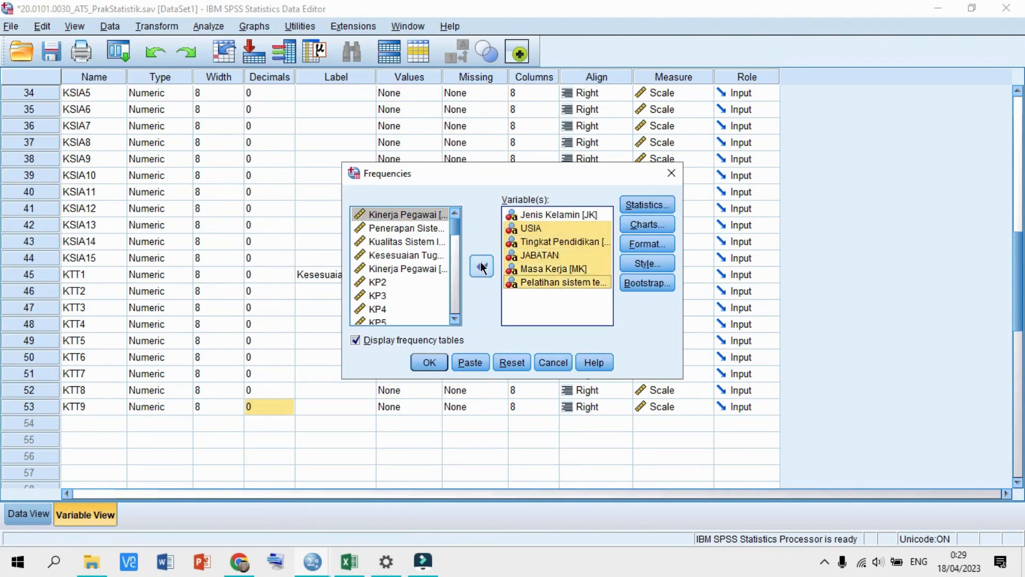
{"action": "left_click", "coordinate": [481, 265]}
{"action": "left_click", "coordinate": [552, 241]}
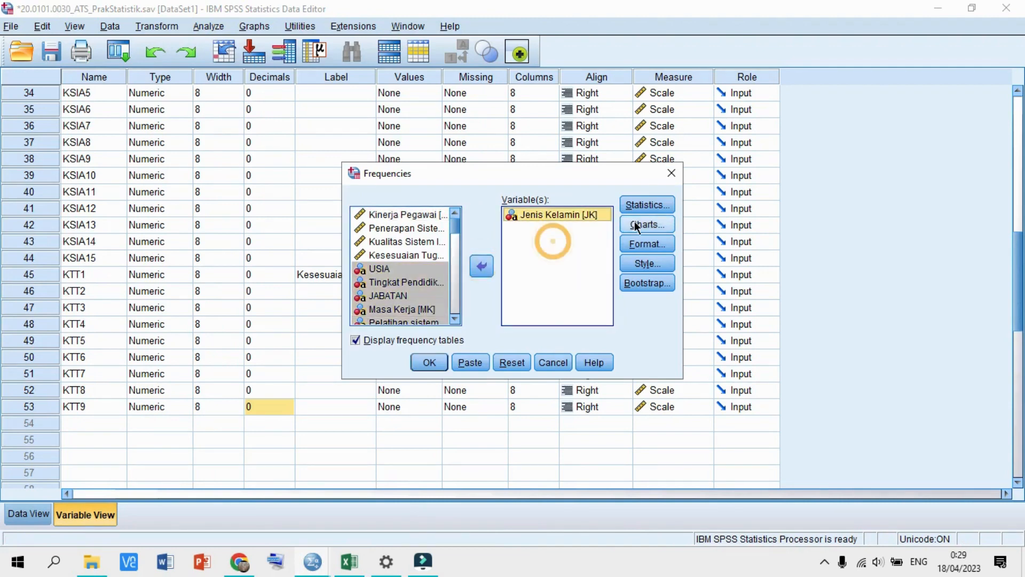
- Choose percentage pie charts for Jenis Kelamin and run the Frequencies analysis
{"action": "left_click", "coordinate": [644, 203]}
{"action": "left_click", "coordinate": [461, 403]}
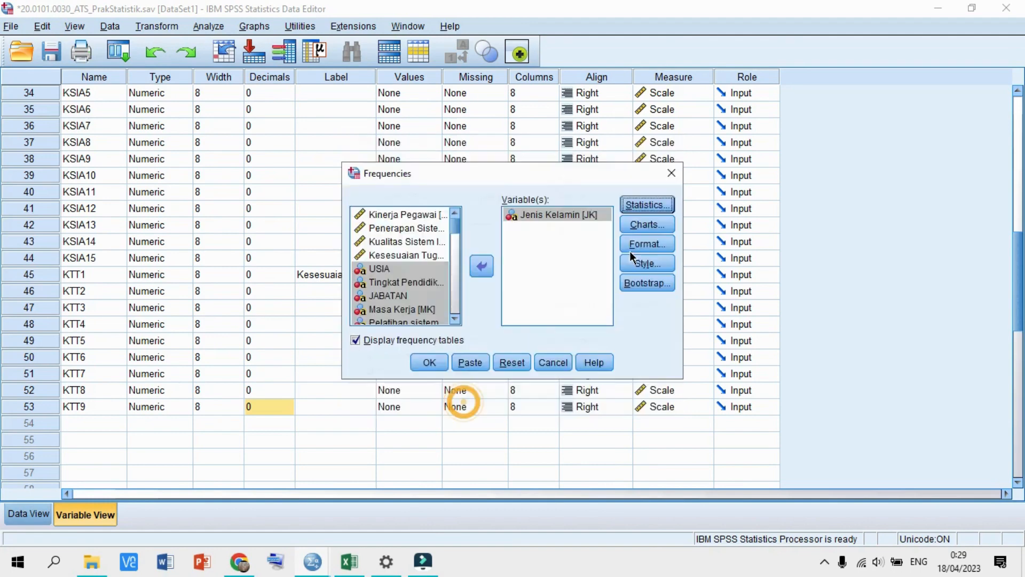
{"action": "left_click", "coordinate": [640, 223]}
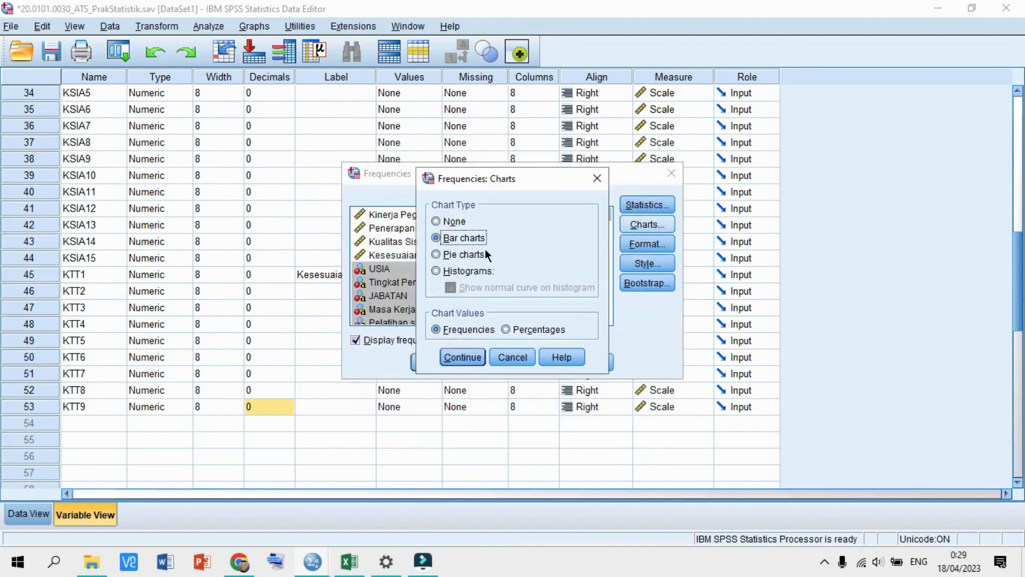
{"action": "left_click", "coordinate": [469, 254]}
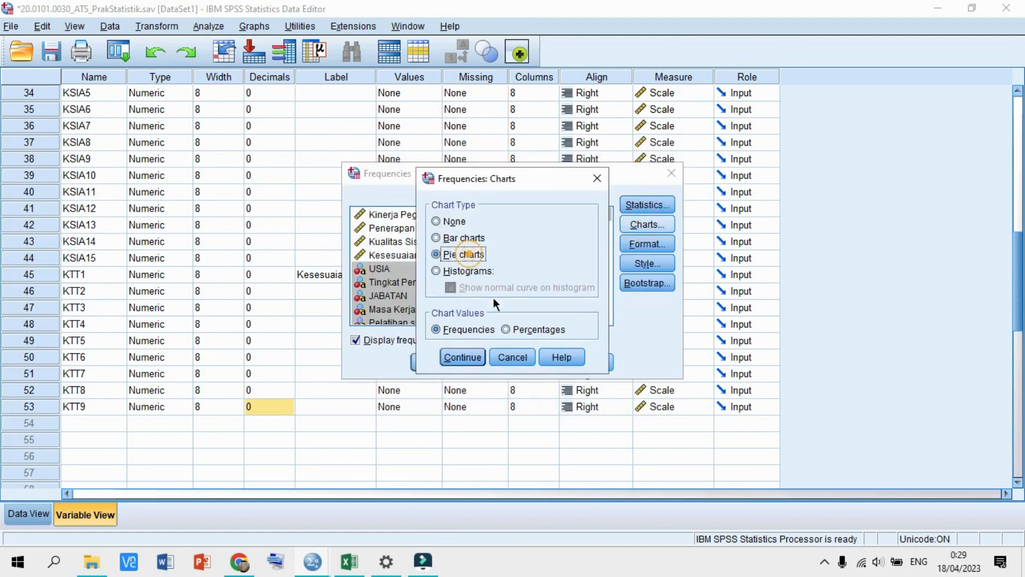
{"action": "left_click", "coordinate": [507, 330]}
{"action": "left_click", "coordinate": [463, 358]}
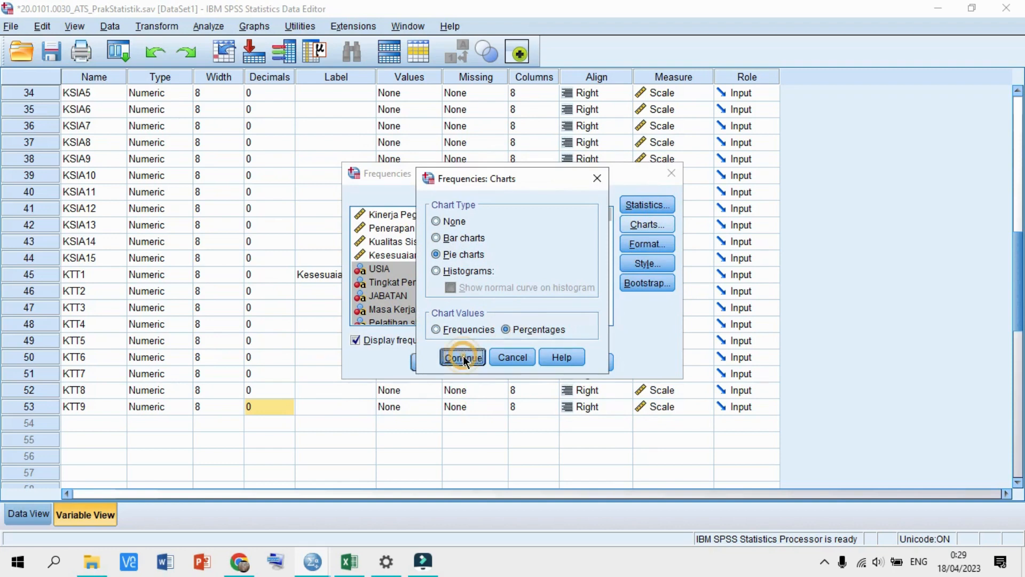
{"action": "left_click", "coordinate": [430, 359]}
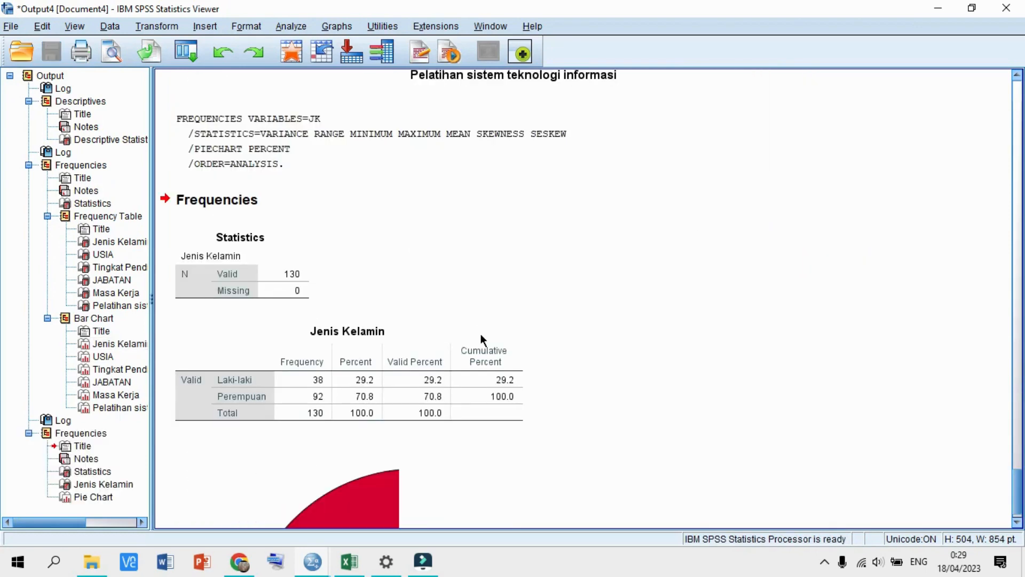
- Locate and select the new Jenis Kelamin pie chart in the output Viewer
{"action": "scroll", "coordinate": [480, 338], "scroll_direction": "down", "scroll_amount": 5}
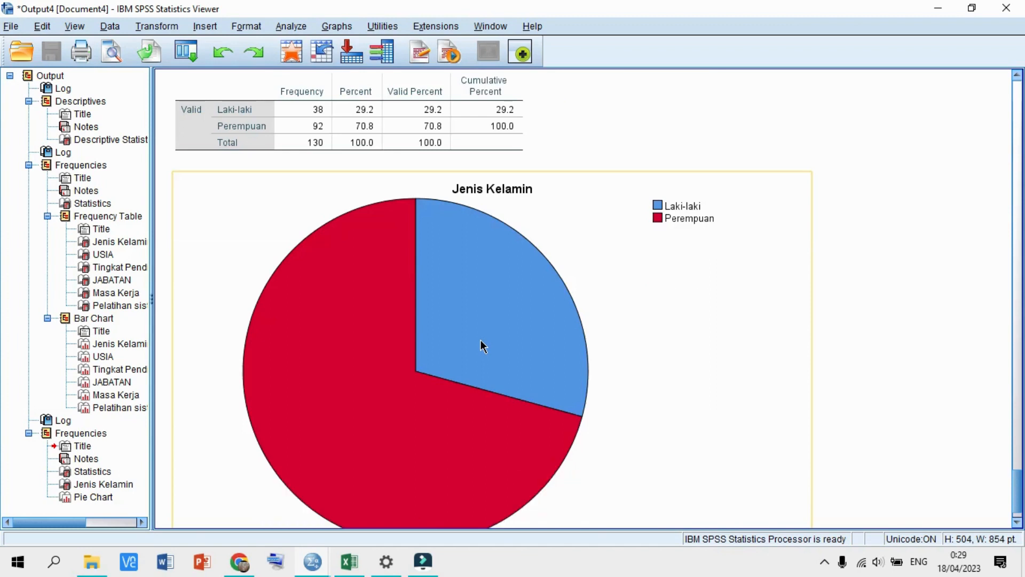
{"action": "left_click", "coordinate": [481, 339]}
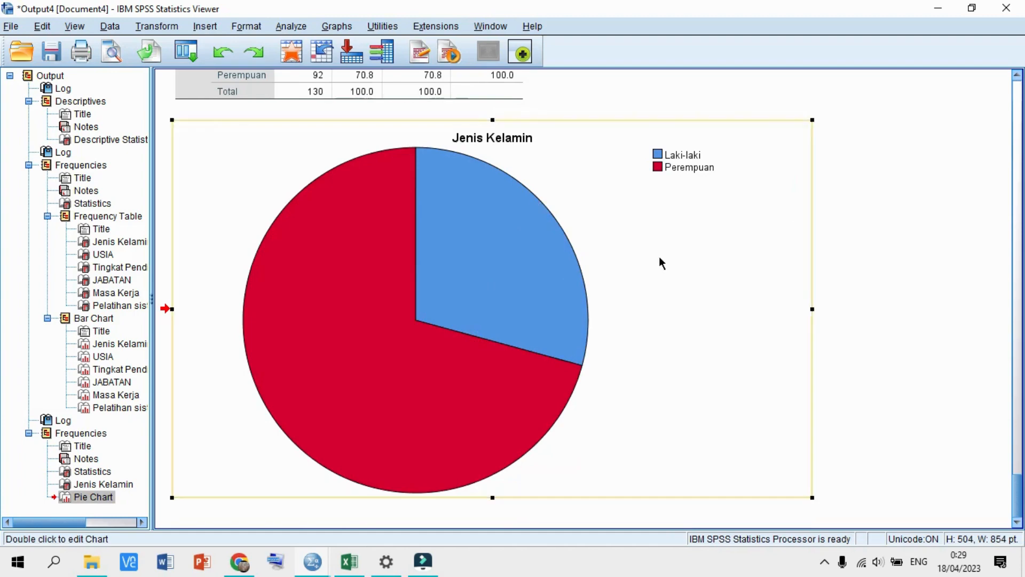
{"action": "scroll", "coordinate": [660, 257], "scroll_direction": "up", "scroll_amount": 1}
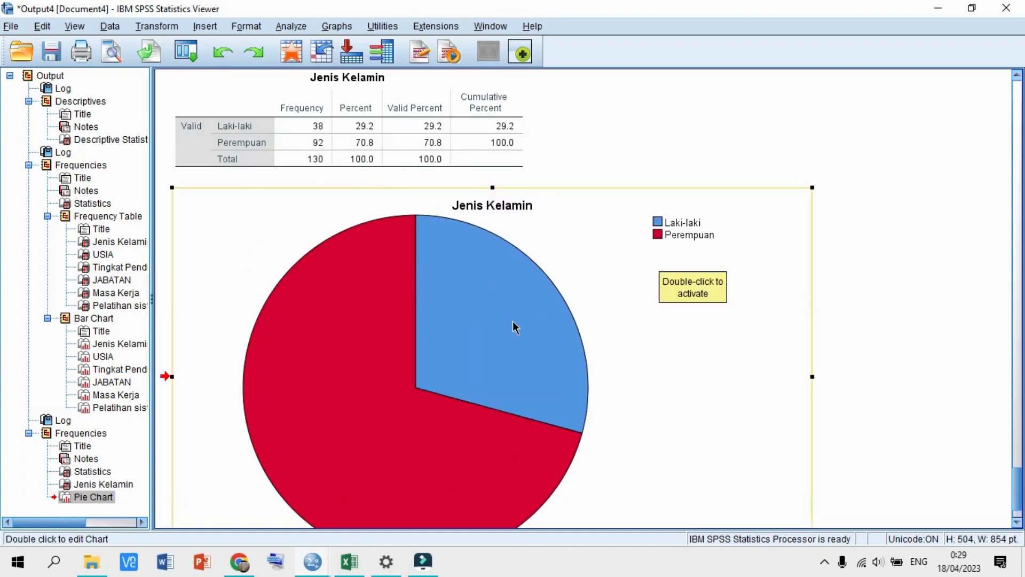
{"action": "scroll", "coordinate": [515, 325], "scroll_direction": "down", "scroll_amount": 1}
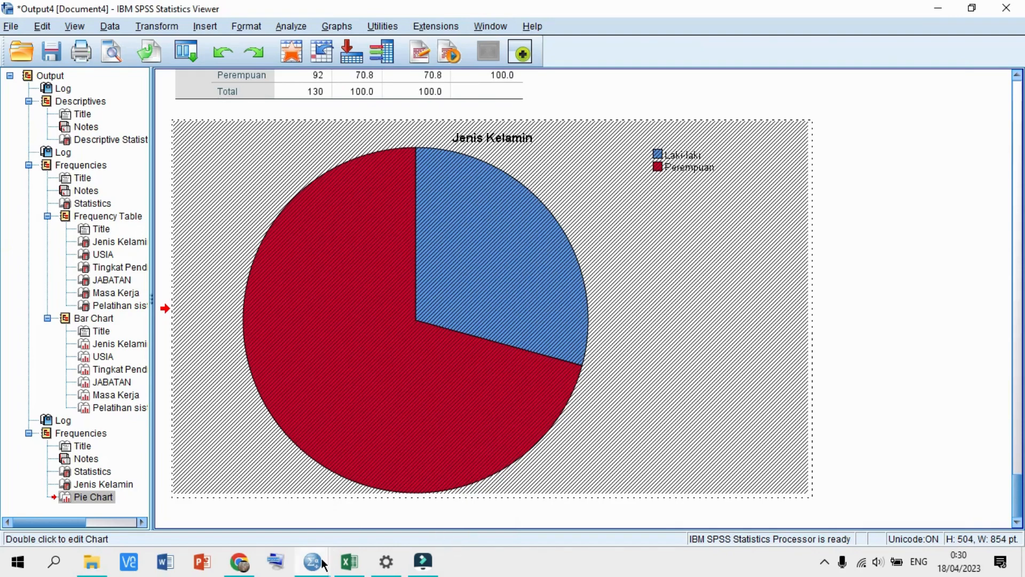
- Add percent data labels to the Jenis Kelamin pie slices (29.23%, 70.77%) and close the Chart Editor
{"action": "mouse_move", "coordinate": [312, 560]}
{"action": "left_click", "coordinate": [447, 465]}
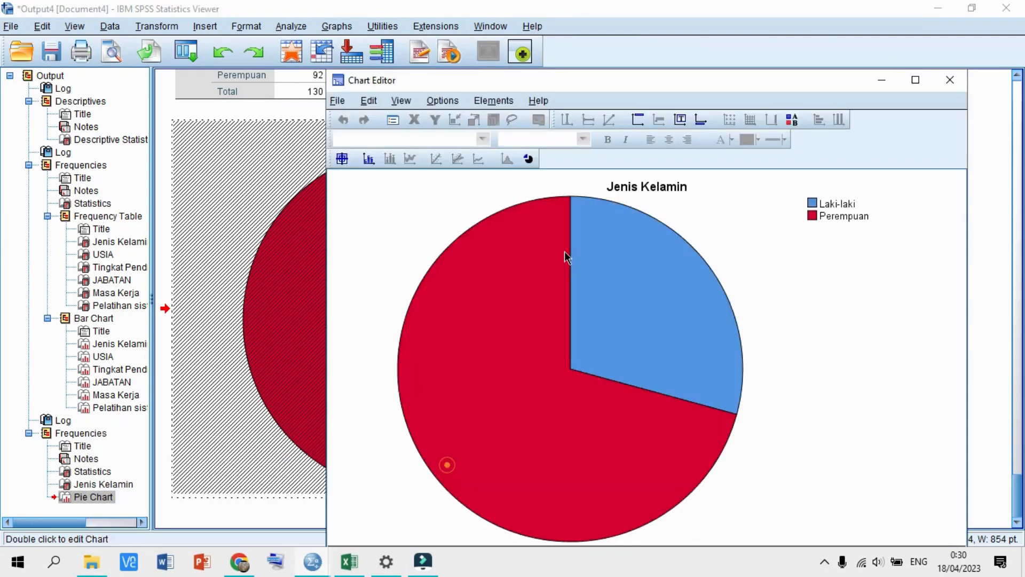
{"action": "left_click", "coordinate": [370, 158]}
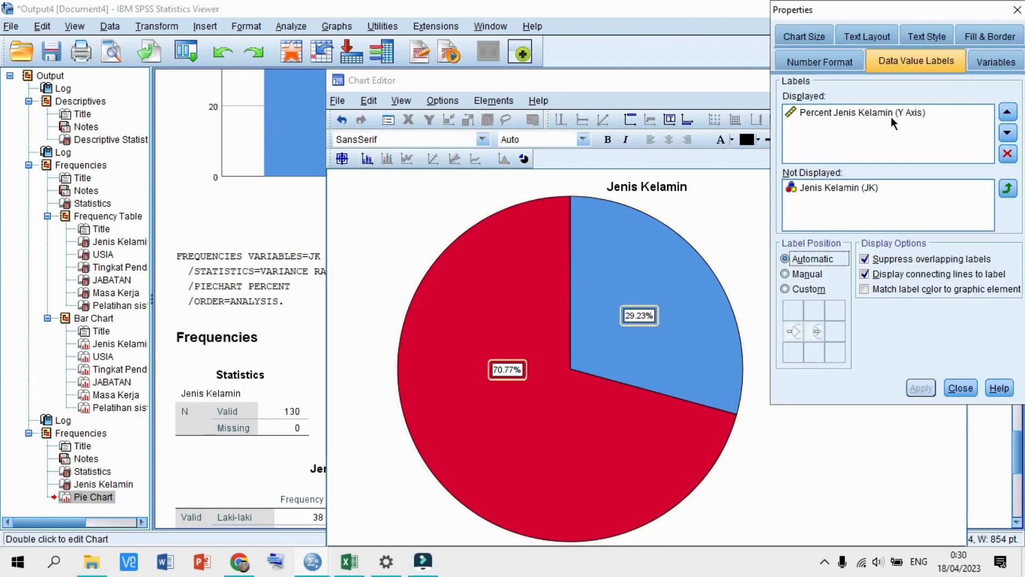
{"action": "left_click", "coordinate": [889, 113]}
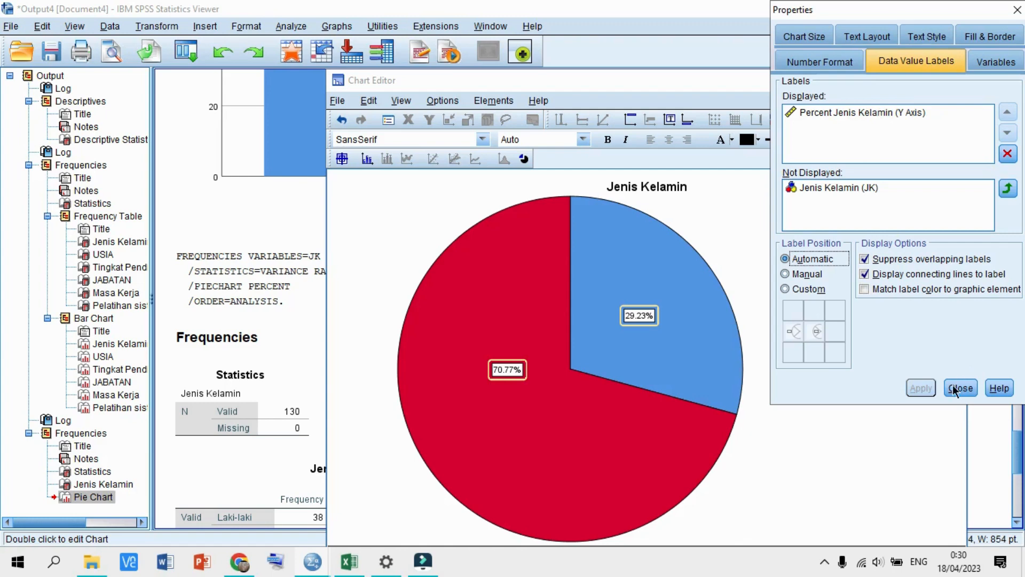
{"action": "left_click", "coordinate": [845, 110]}
{"action": "left_click", "coordinate": [959, 388]}
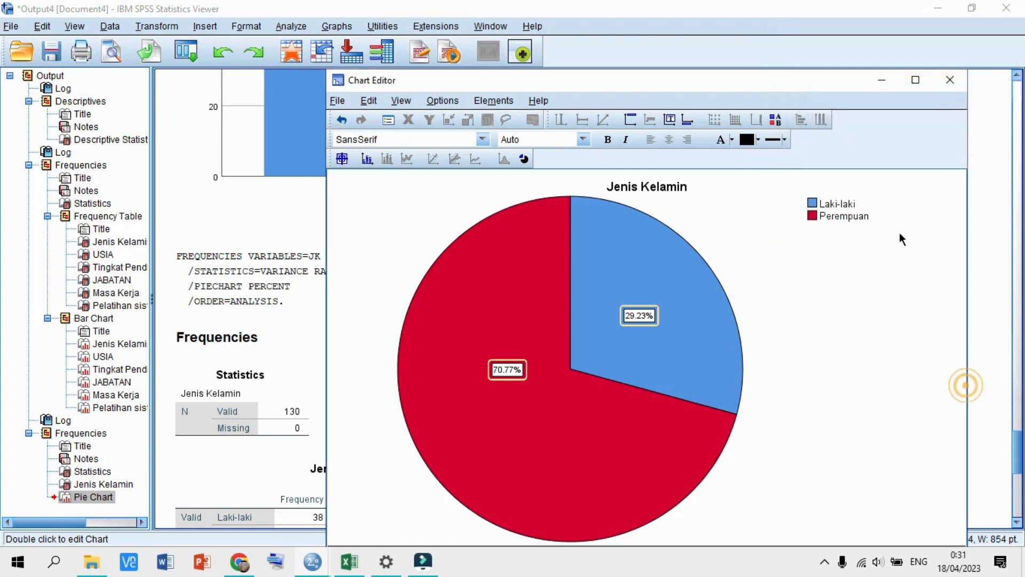
{"action": "left_click", "coordinate": [952, 84]}
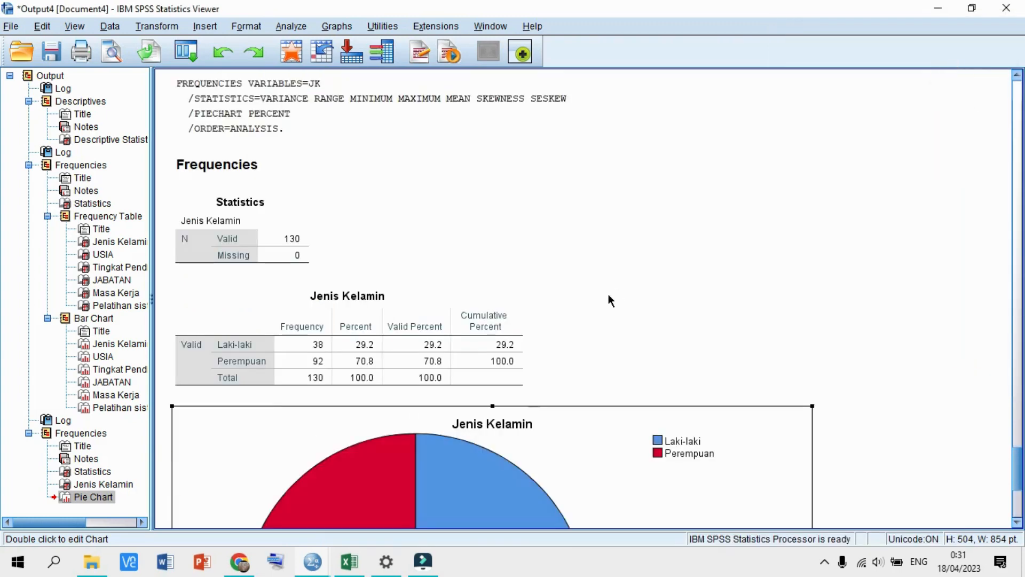
{"action": "scroll", "coordinate": [609, 296], "scroll_direction": "down", "scroll_amount": 5}
{"action": "scroll", "coordinate": [388, 388], "scroll_direction": "down", "scroll_amount": 3}
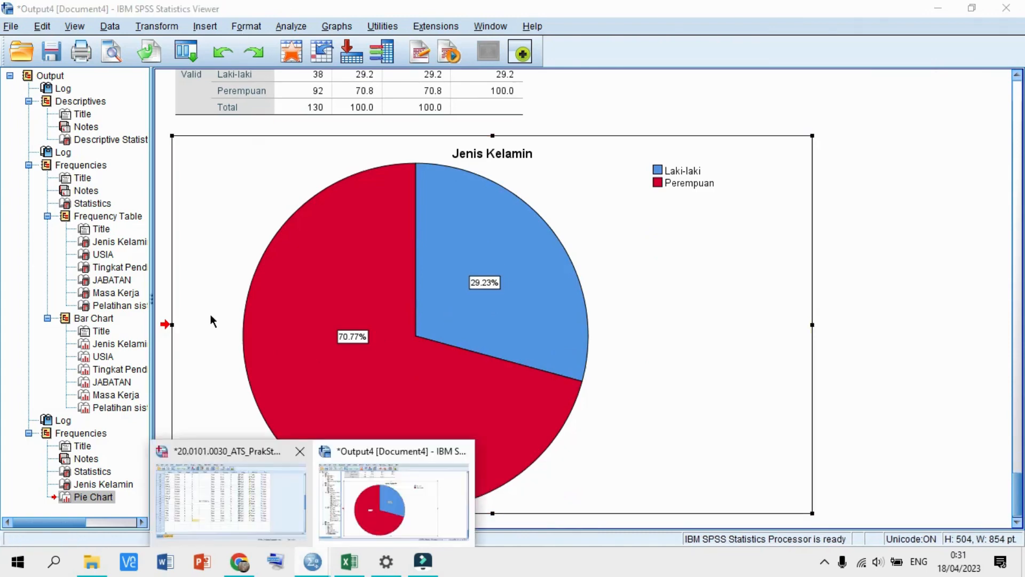
- Run Frequencies on USIA, replacing Jenis Kelamin in the variable list
{"action": "left_click", "coordinate": [251, 494]}
{"action": "left_click", "coordinate": [212, 29]}
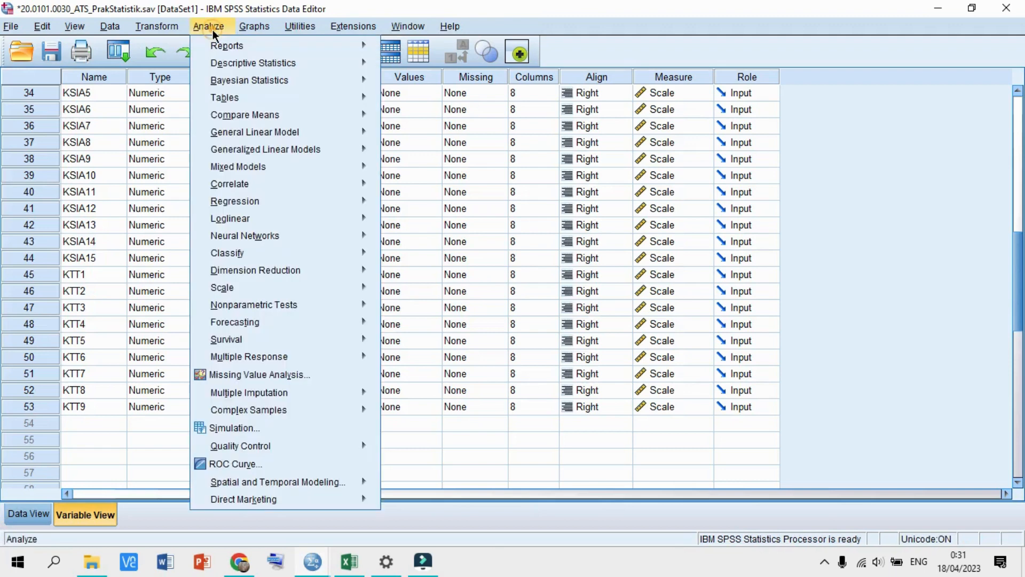
{"action": "left_click", "coordinate": [243, 63]}
{"action": "left_click", "coordinate": [425, 67]}
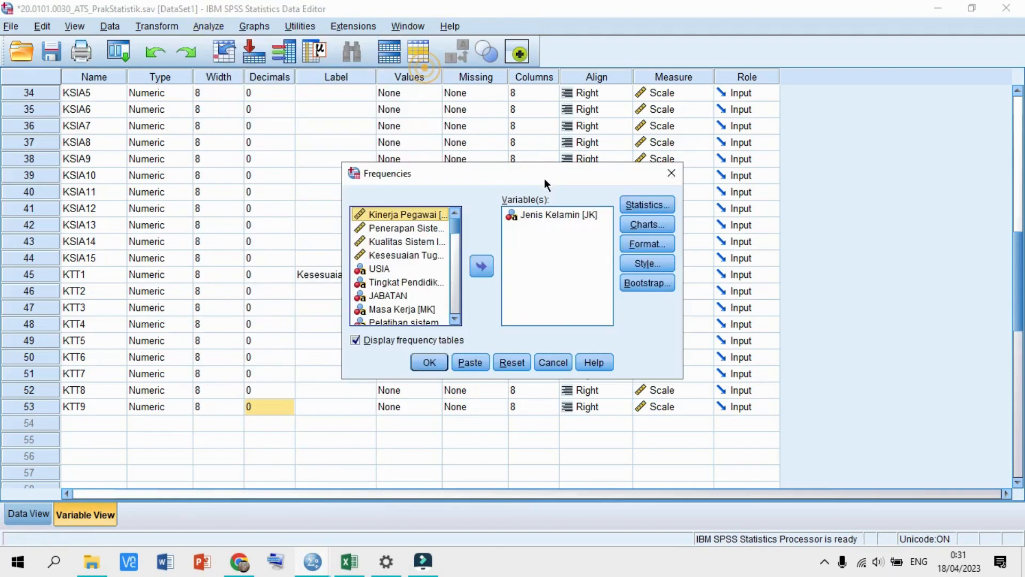
{"action": "left_click", "coordinate": [544, 214]}
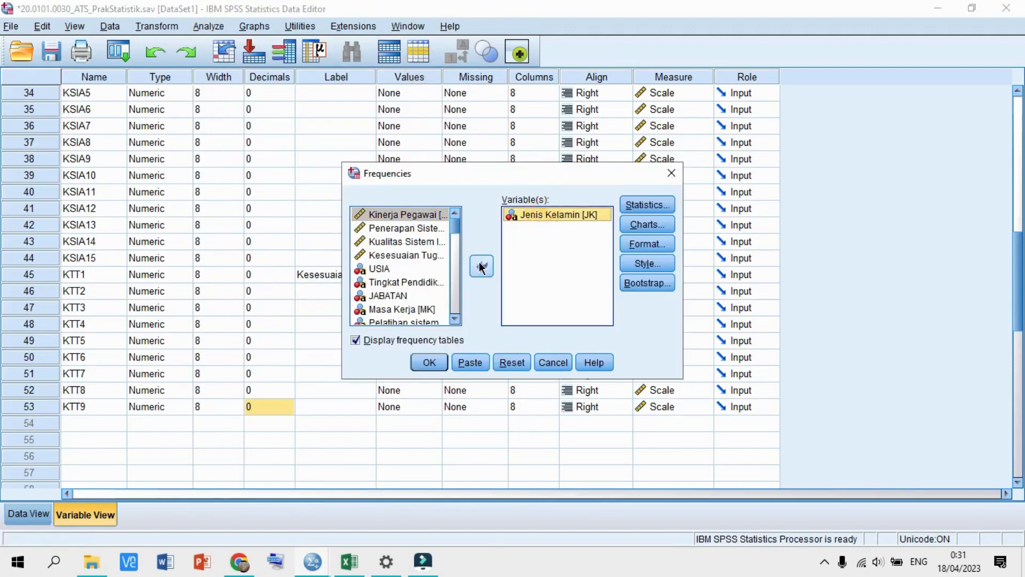
{"action": "left_click", "coordinate": [481, 265]}
{"action": "left_click", "coordinate": [372, 285]}
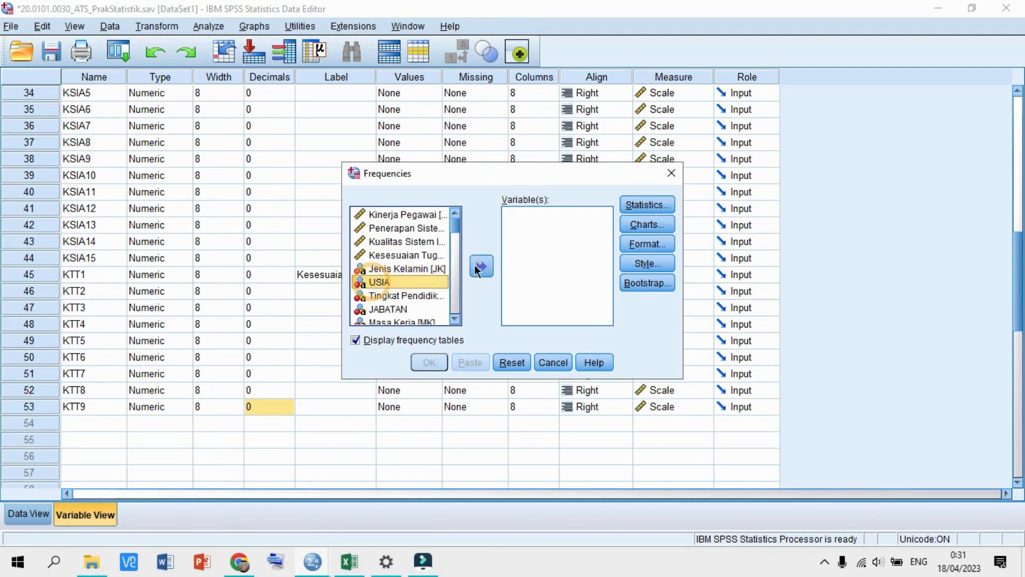
{"action": "left_click", "coordinate": [477, 267]}
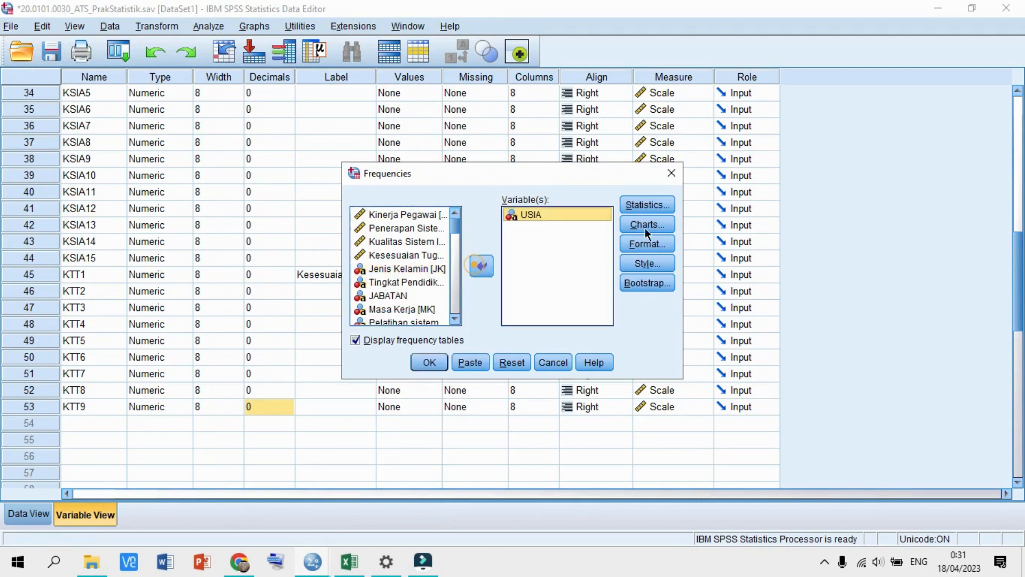
{"action": "left_click", "coordinate": [427, 363]}
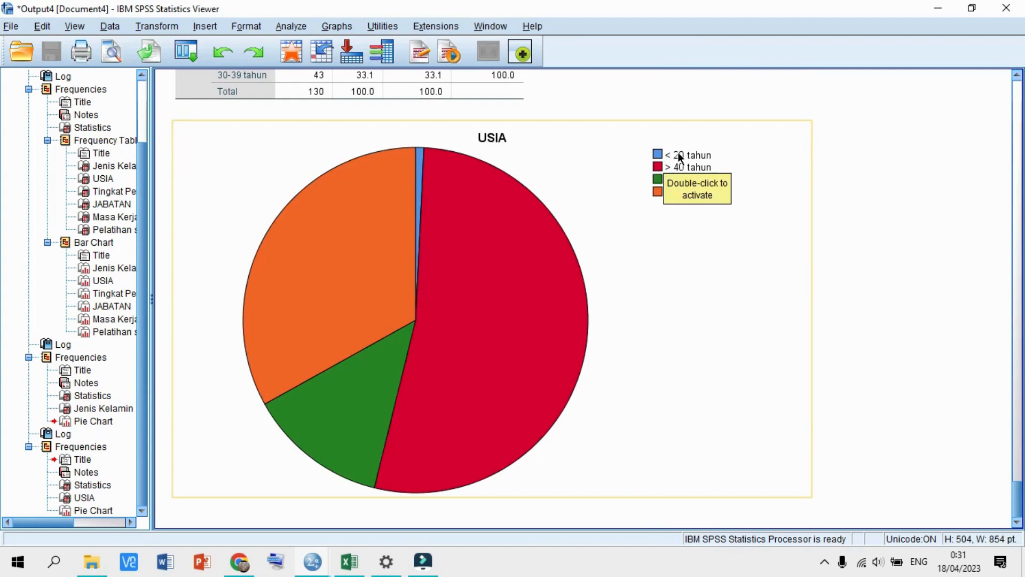
- Review the USIA frequency table and pie chart, then return to the Data Editor
{"action": "scroll", "coordinate": [653, 174], "scroll_direction": "up", "scroll_amount": 2}
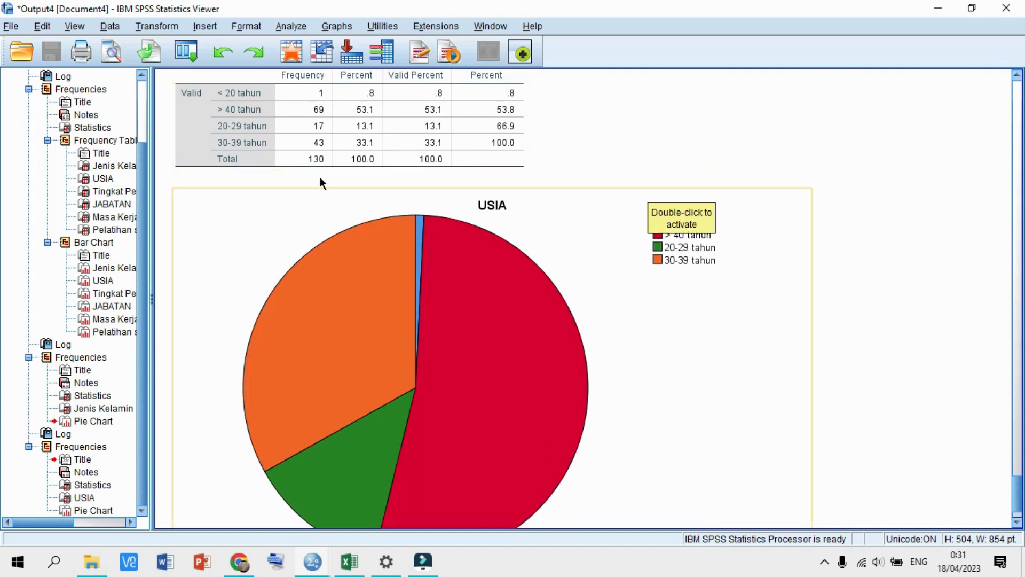
{"action": "left_click", "coordinate": [260, 129]}
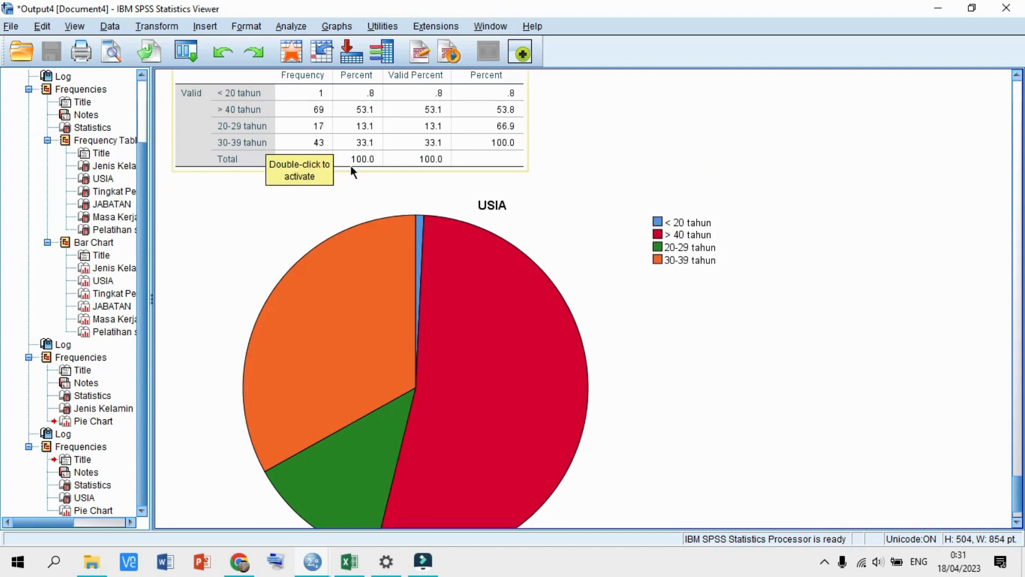
{"action": "left_click", "coordinate": [492, 215]}
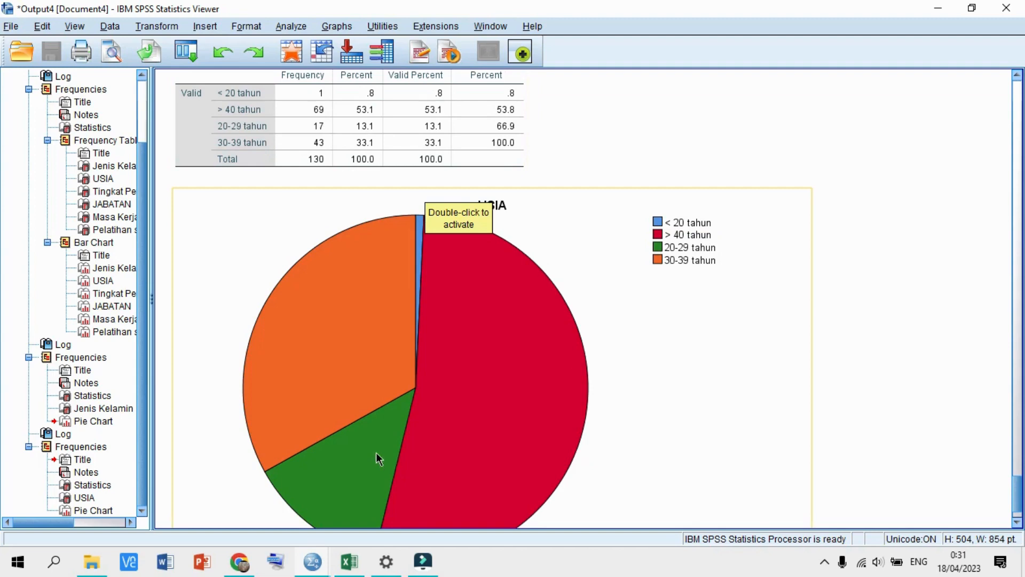
{"action": "left_click", "coordinate": [311, 562]}
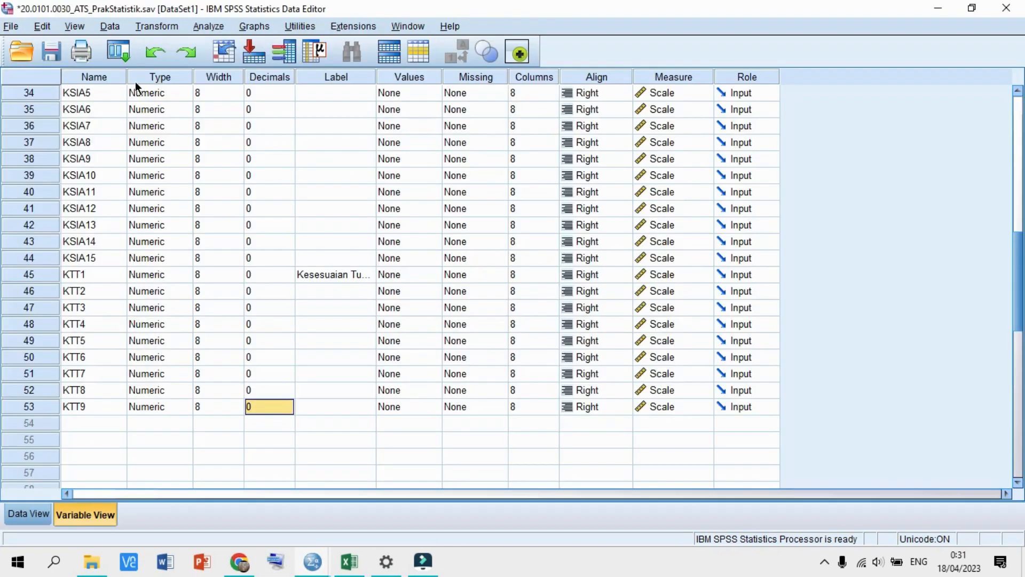
- Run Frequencies on Tingkat Pendidikan in place of USIA
{"action": "left_click", "coordinate": [208, 26]}
{"action": "left_click", "coordinate": [252, 61]}
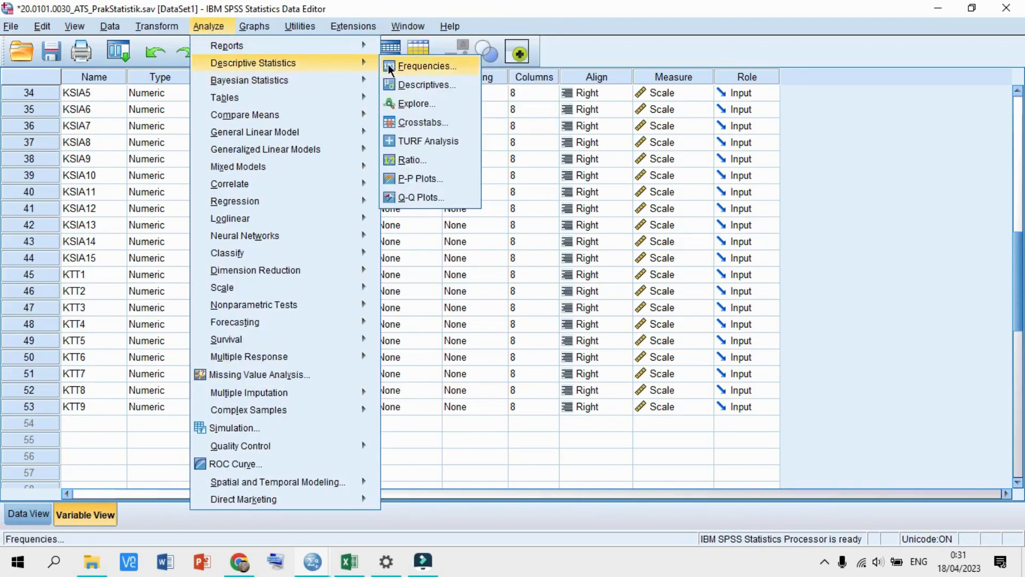
{"action": "left_click", "coordinate": [422, 66]}
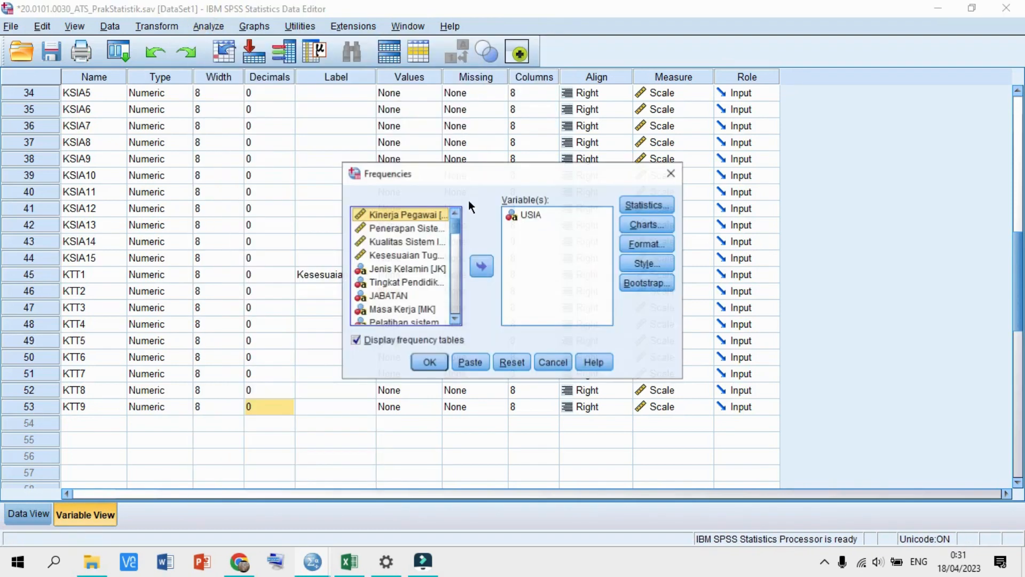
{"action": "left_click", "coordinate": [528, 215]}
{"action": "left_click", "coordinate": [481, 265]}
{"action": "scroll", "coordinate": [421, 267], "scroll_direction": "down", "scroll_amount": 1}
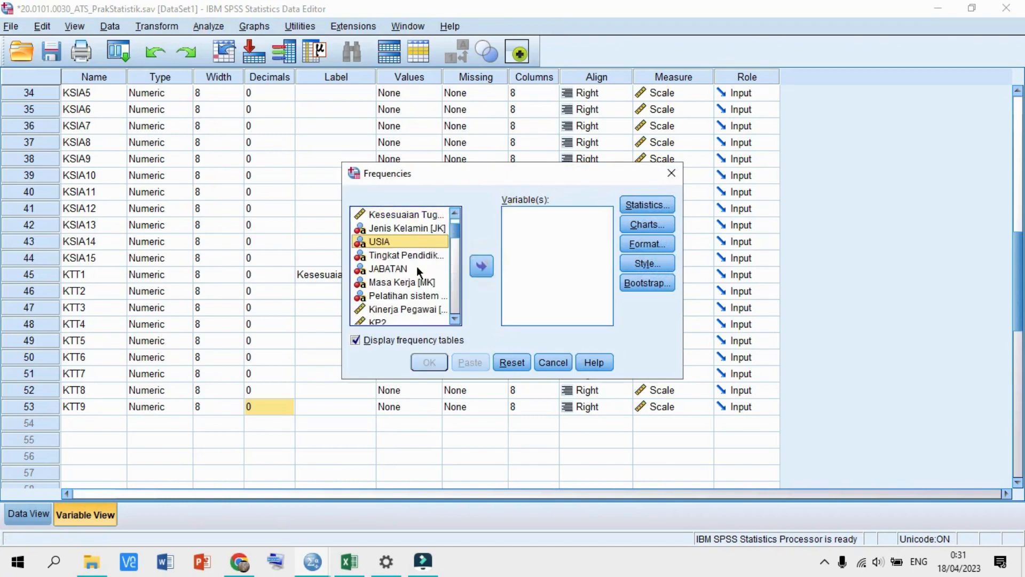
{"action": "left_click", "coordinate": [402, 257]}
{"action": "left_click", "coordinate": [481, 266]}
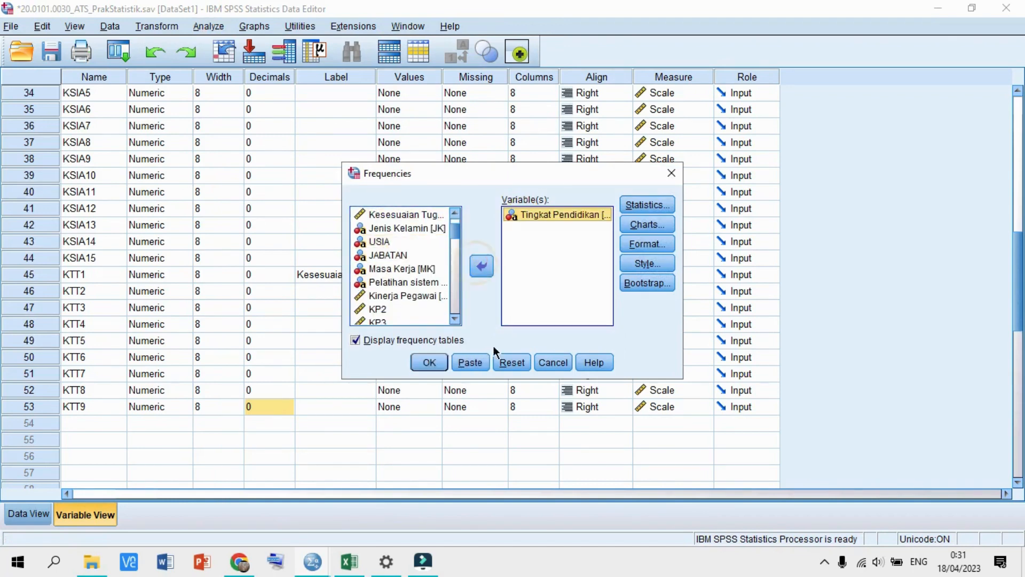
{"action": "left_click", "coordinate": [430, 362]}
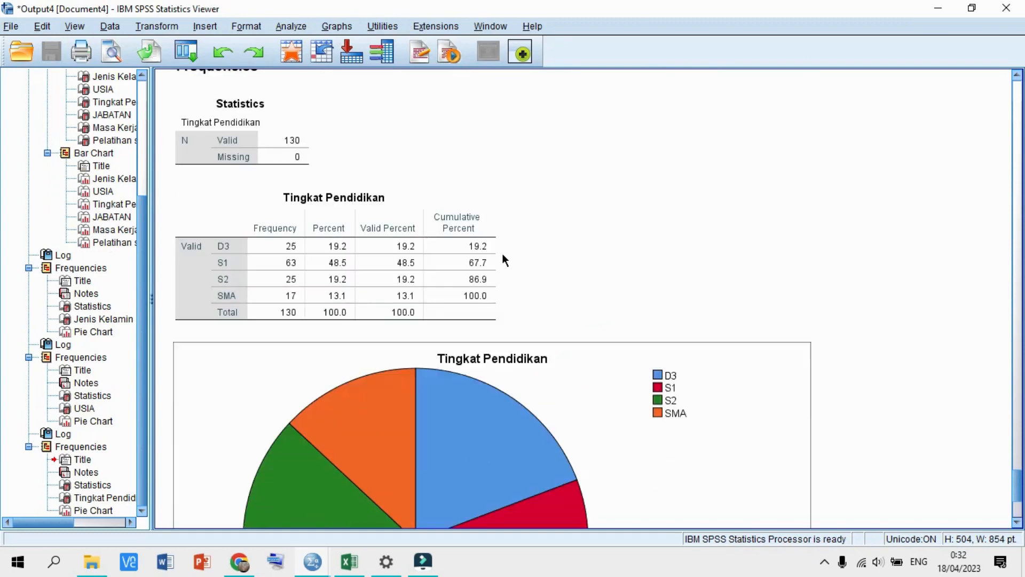
- Check the Tingkat Pendidikan Statistics table, frequency table and pie chart, then switch to the Data Editor
{"action": "scroll", "coordinate": [320, 214], "scroll_direction": "down", "scroll_amount": 1}
{"action": "left_click", "coordinate": [212, 182]}
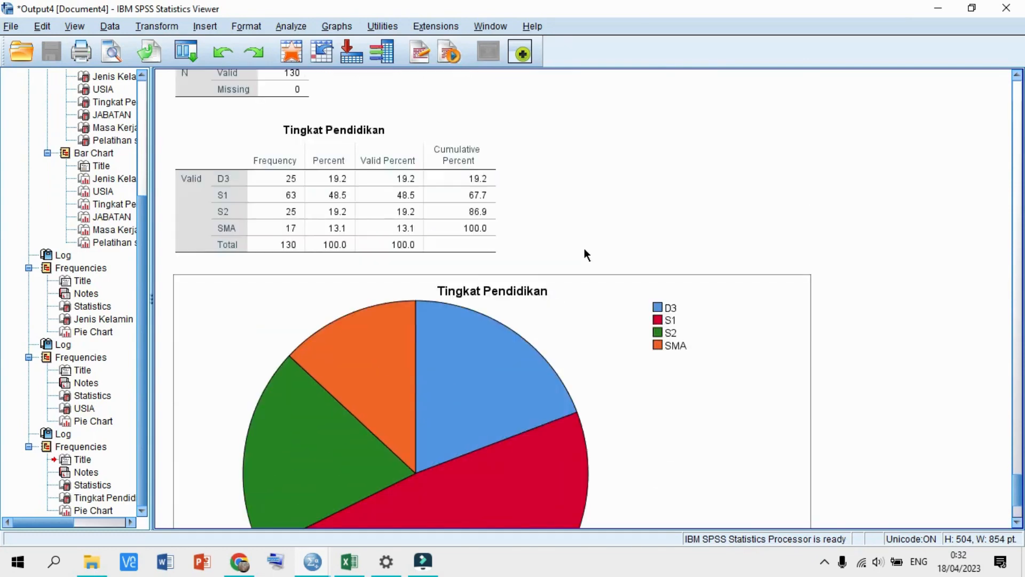
{"action": "scroll", "coordinate": [521, 241], "scroll_direction": "up", "scroll_amount": 1}
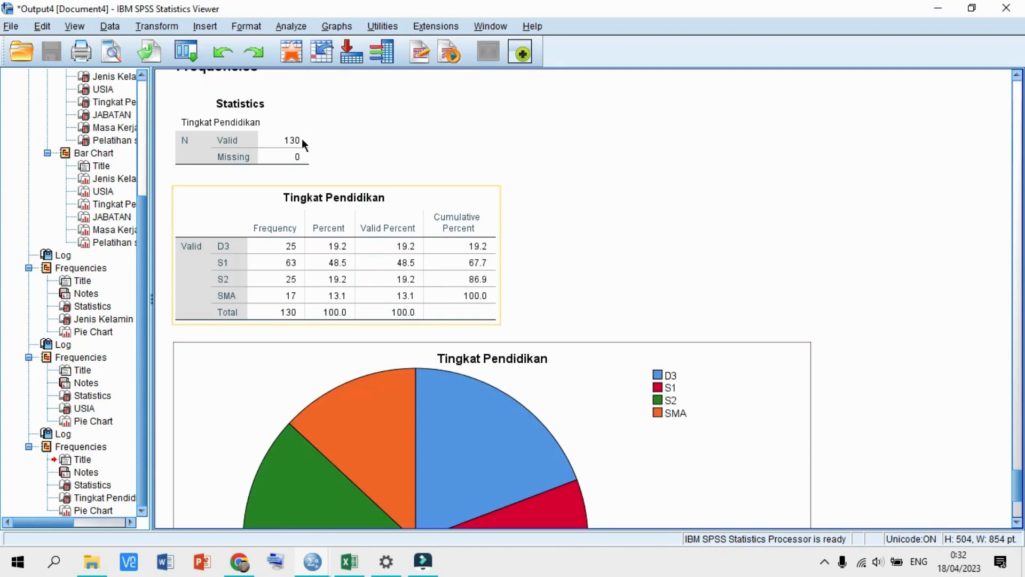
{"action": "left_click", "coordinate": [183, 144]}
{"action": "left_click", "coordinate": [217, 247]}
{"action": "scroll", "coordinate": [480, 321], "scroll_direction": "down", "scroll_amount": 4}
{"action": "left_click", "coordinate": [492, 332]}
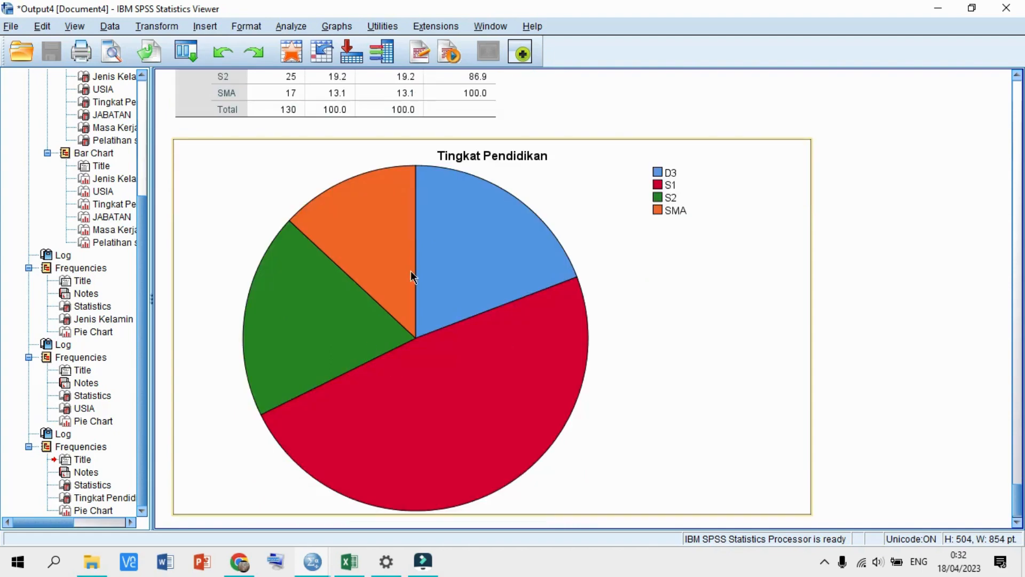
{"action": "left_click", "coordinate": [275, 561]}
{"action": "left_click", "coordinate": [230, 504]}
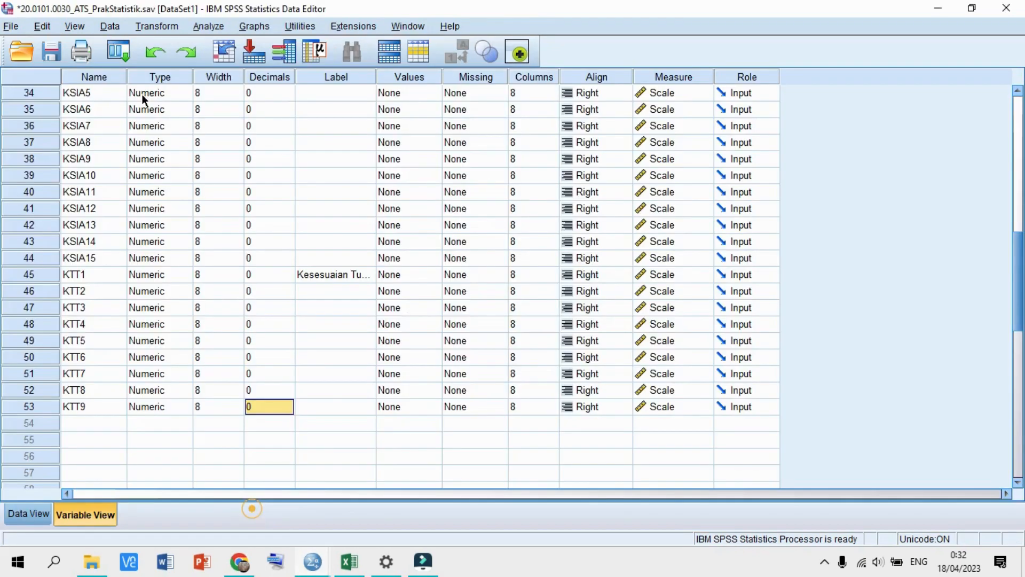
- Run Frequencies on JABATAN in place of Tingkat Pendidikan
{"action": "left_click", "coordinate": [209, 27]}
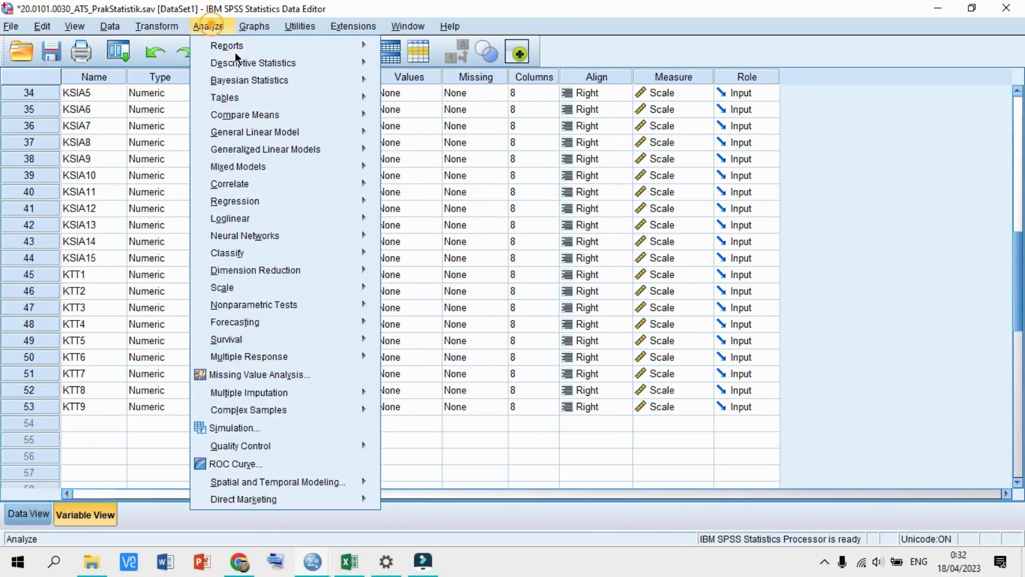
{"action": "mouse_move", "coordinate": [298, 63]}
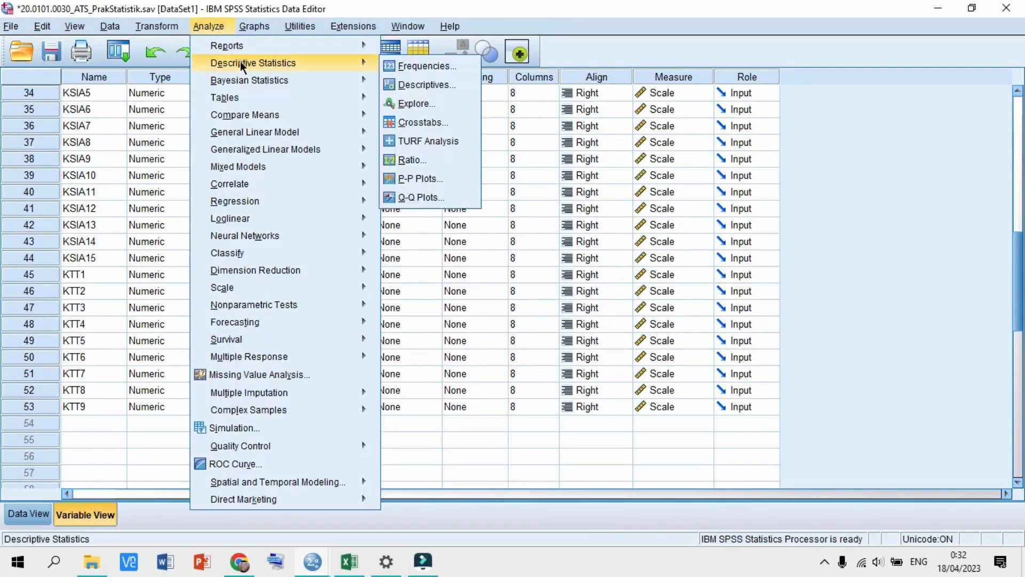
{"action": "left_click", "coordinate": [432, 66]}
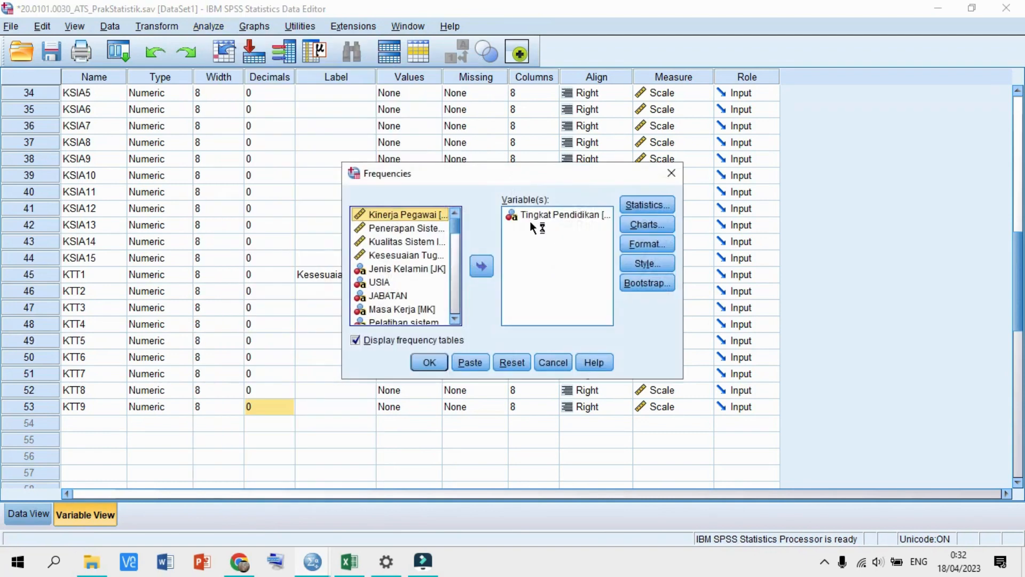
{"action": "left_click", "coordinate": [531, 217]}
{"action": "left_click", "coordinate": [481, 266]}
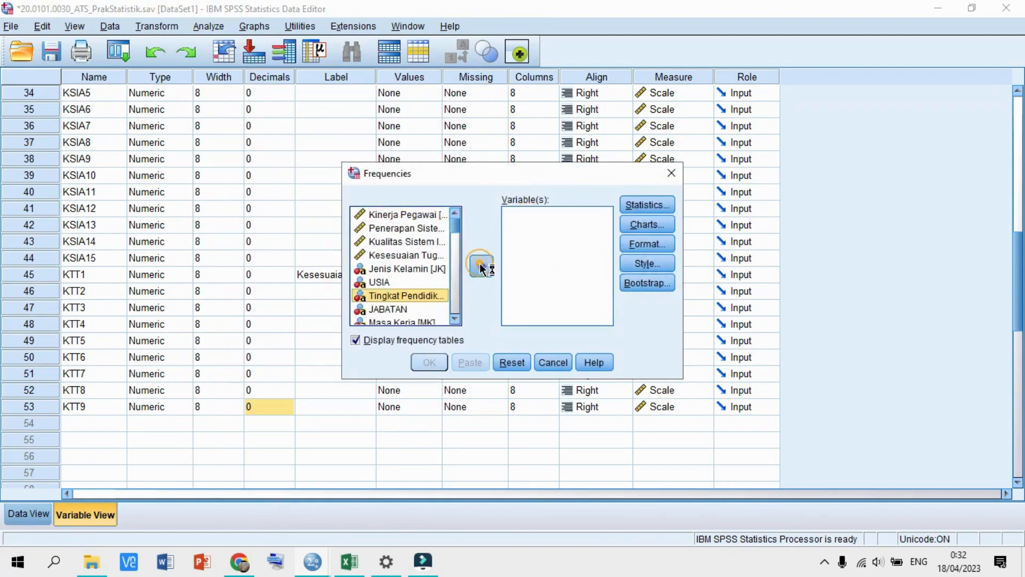
{"action": "scroll", "coordinate": [401, 267], "scroll_direction": "down", "scroll_amount": 1}
{"action": "left_click", "coordinate": [400, 268]}
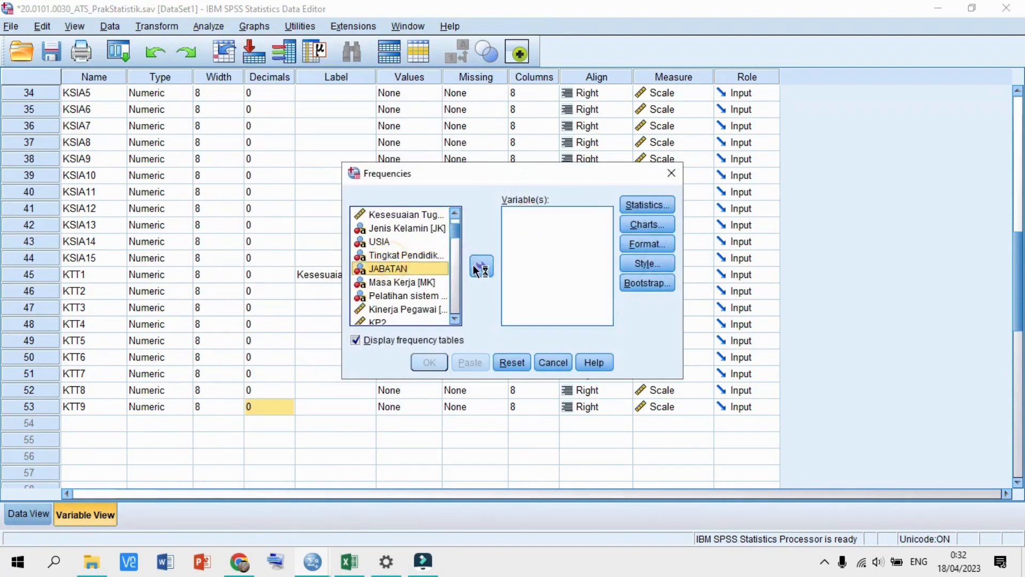
{"action": "left_click", "coordinate": [480, 267]}
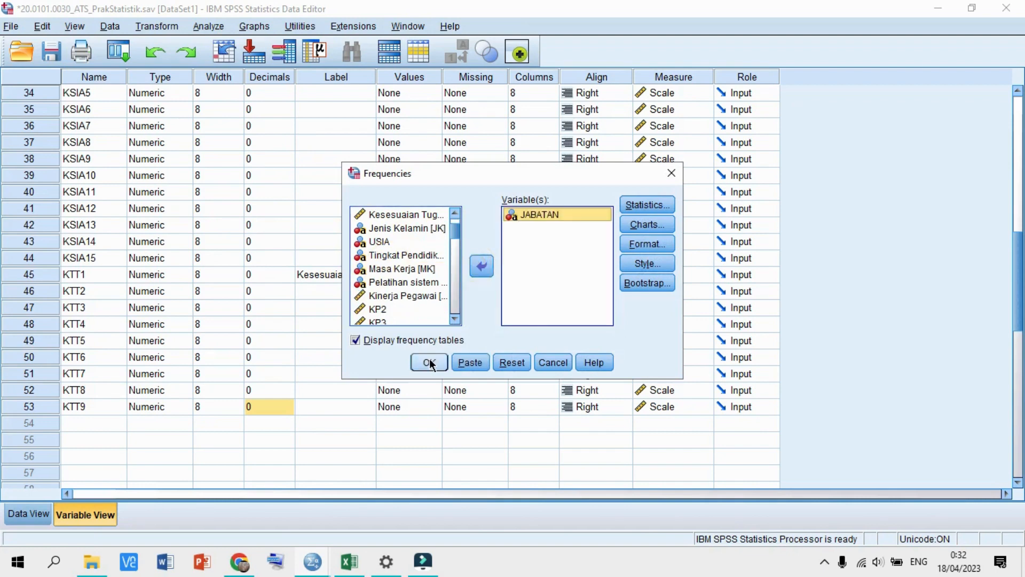
{"action": "left_click", "coordinate": [428, 362]}
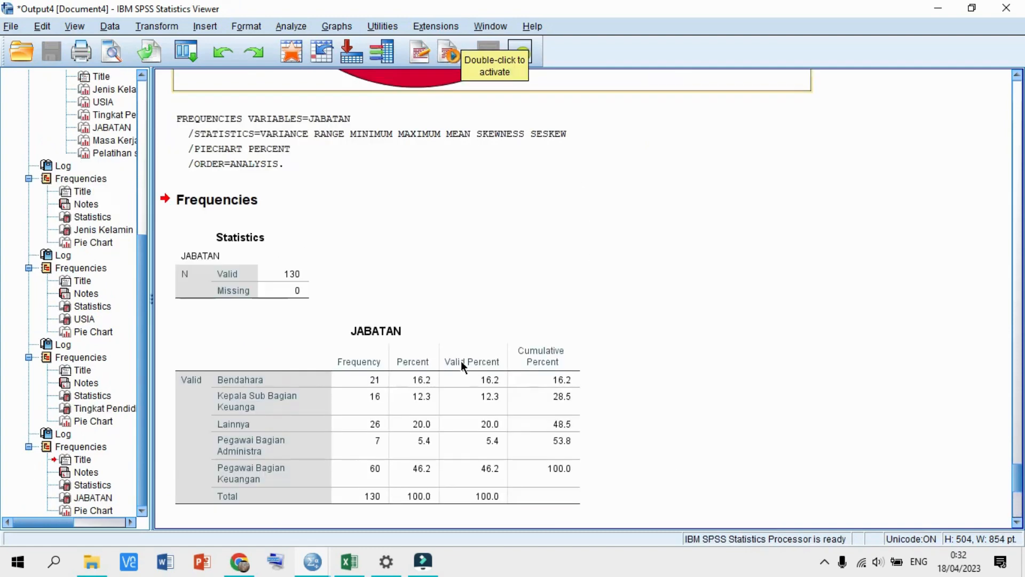
- Inspect the JABATAN frequency table and pie chart, then switch back to the Data Editor
{"action": "scroll", "coordinate": [421, 335], "scroll_direction": "down", "scroll_amount": 5}
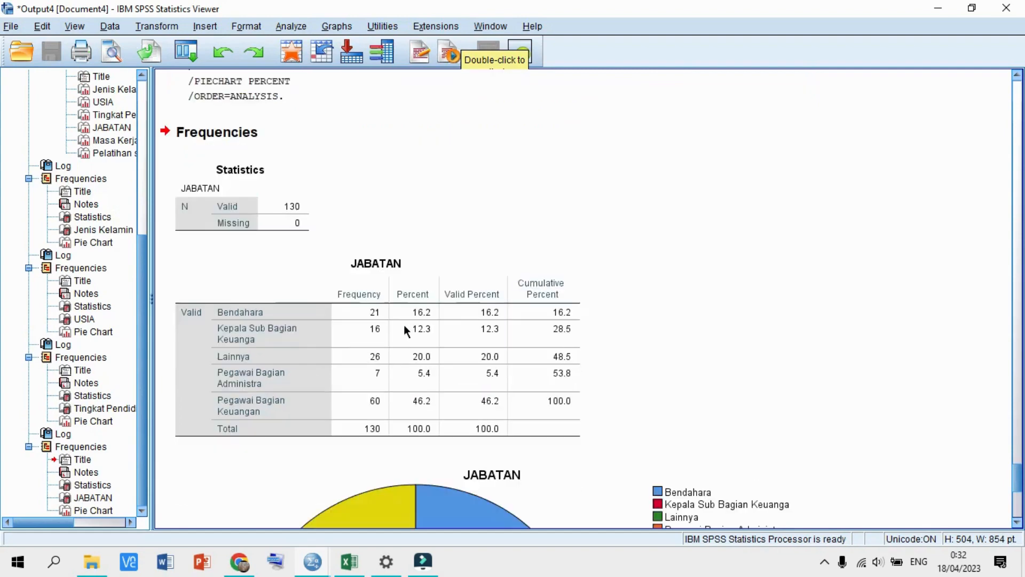
{"action": "scroll", "coordinate": [377, 276], "scroll_direction": "down", "scroll_amount": 5}
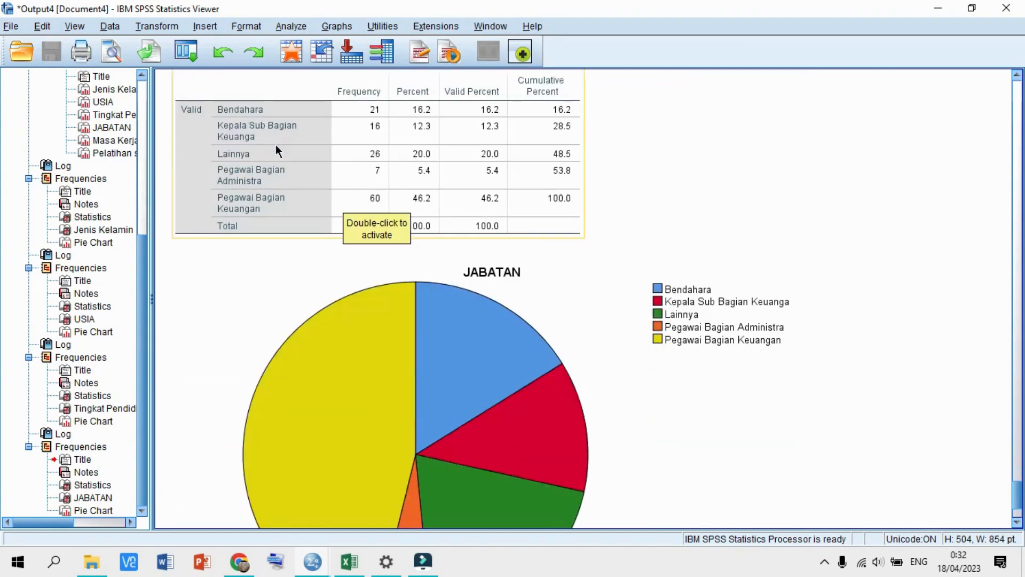
{"action": "scroll", "coordinate": [363, 184], "scroll_direction": "up", "scroll_amount": 3}
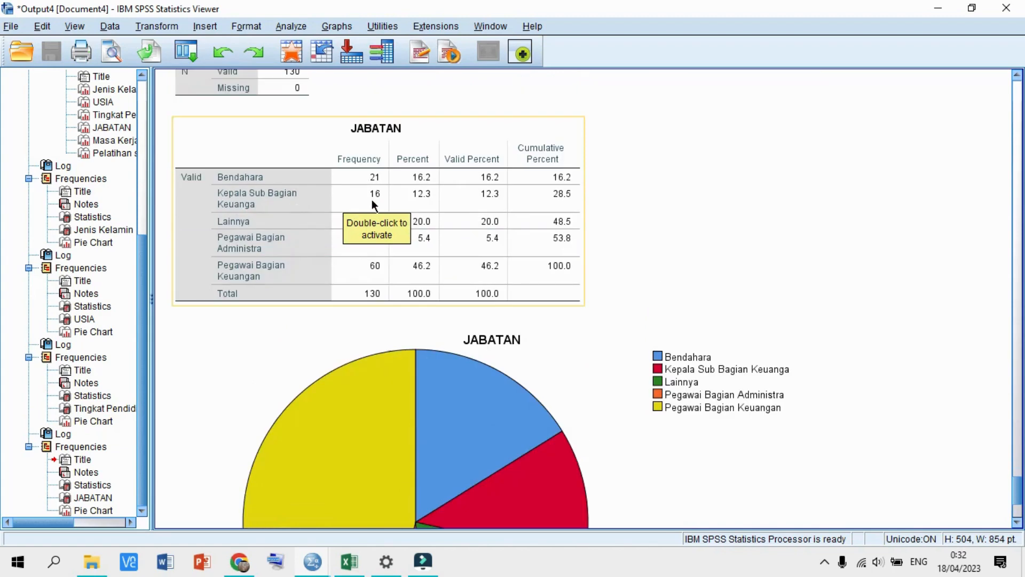
{"action": "left_click", "coordinate": [716, 222]}
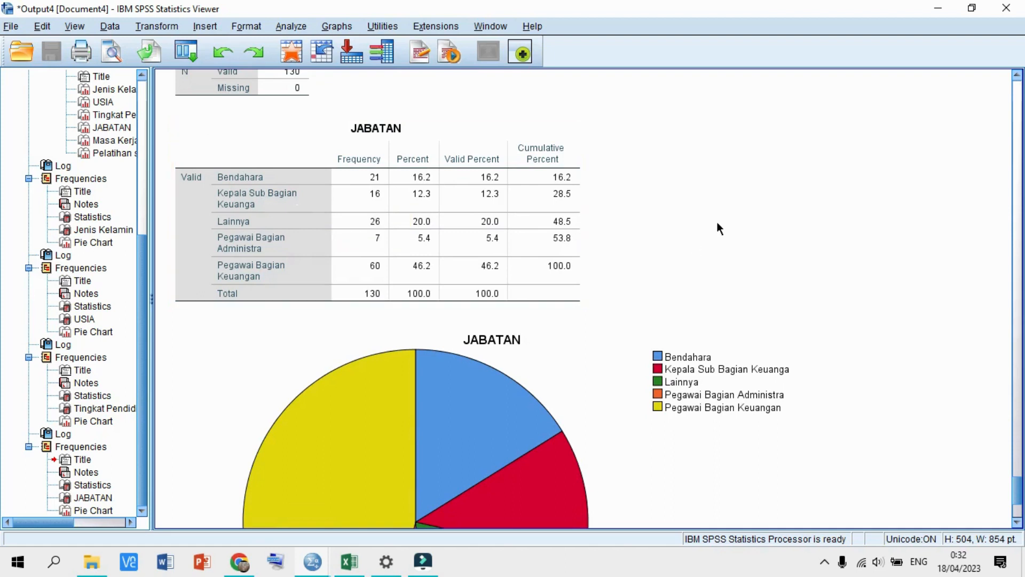
{"action": "left_click", "coordinate": [369, 220]}
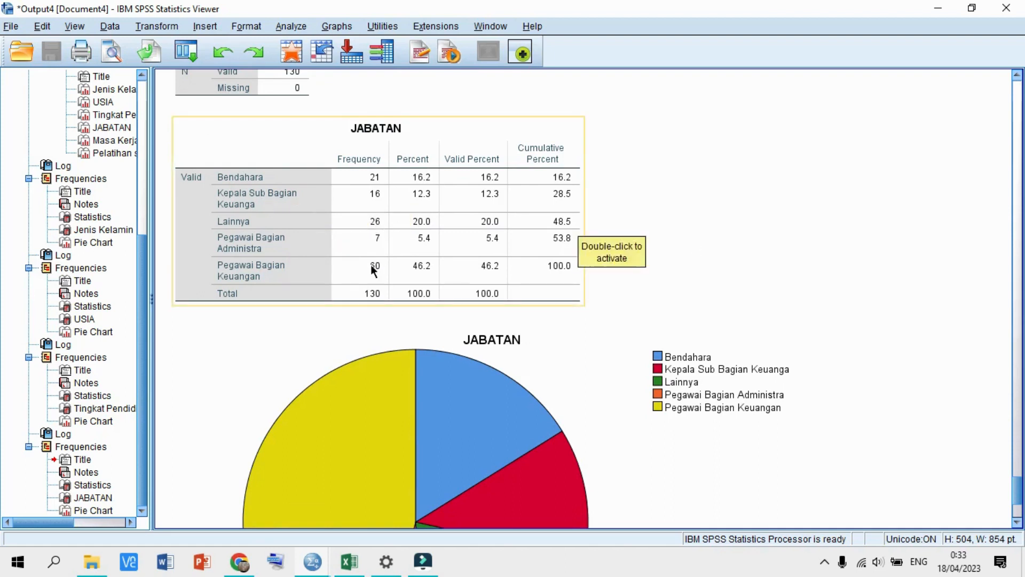
{"action": "left_click", "coordinate": [337, 389]}
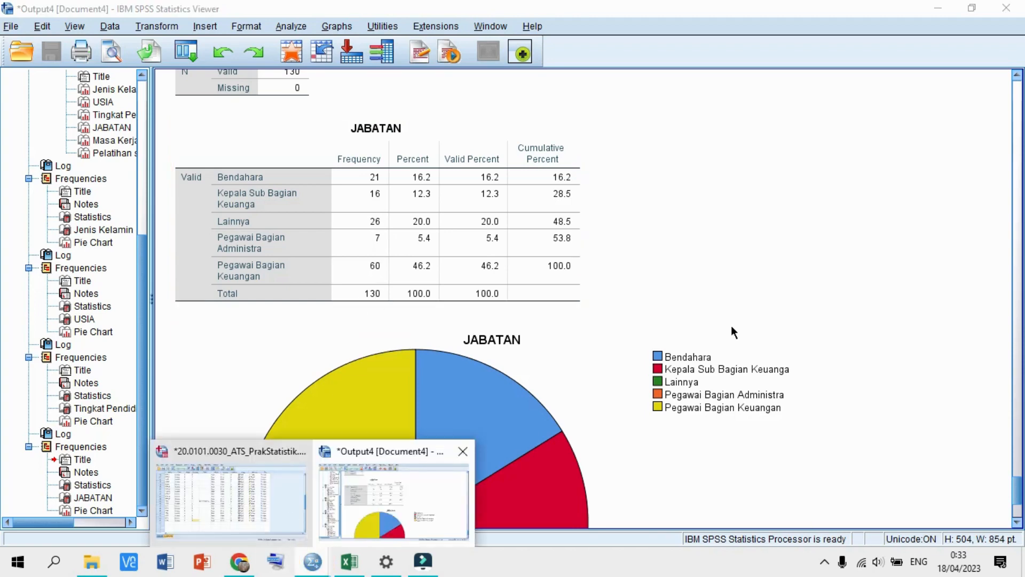
{"action": "left_click", "coordinate": [755, 299]}
{"action": "scroll", "coordinate": [722, 306], "scroll_direction": "down", "scroll_amount": 3}
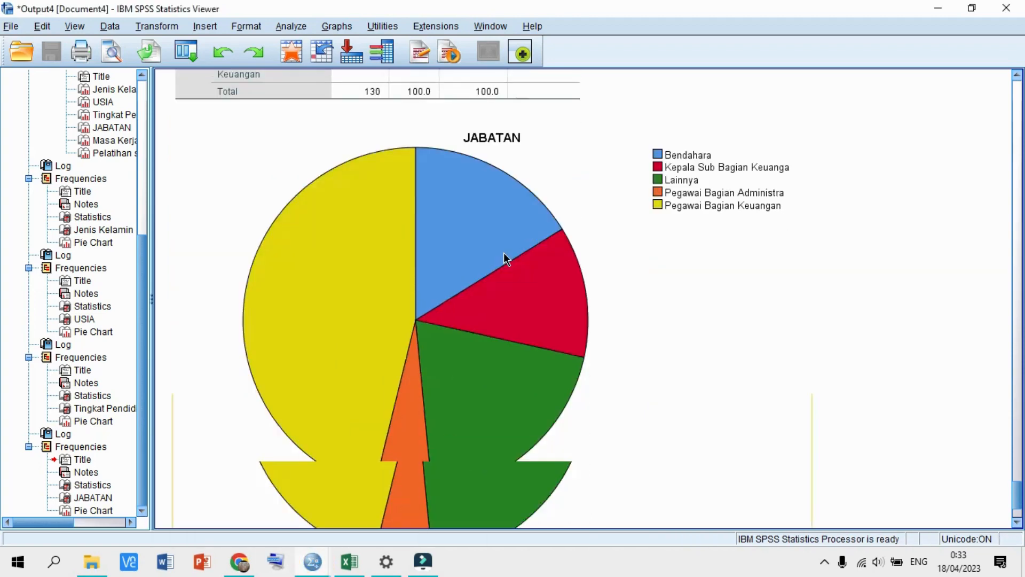
{"action": "left_click", "coordinate": [307, 370]}
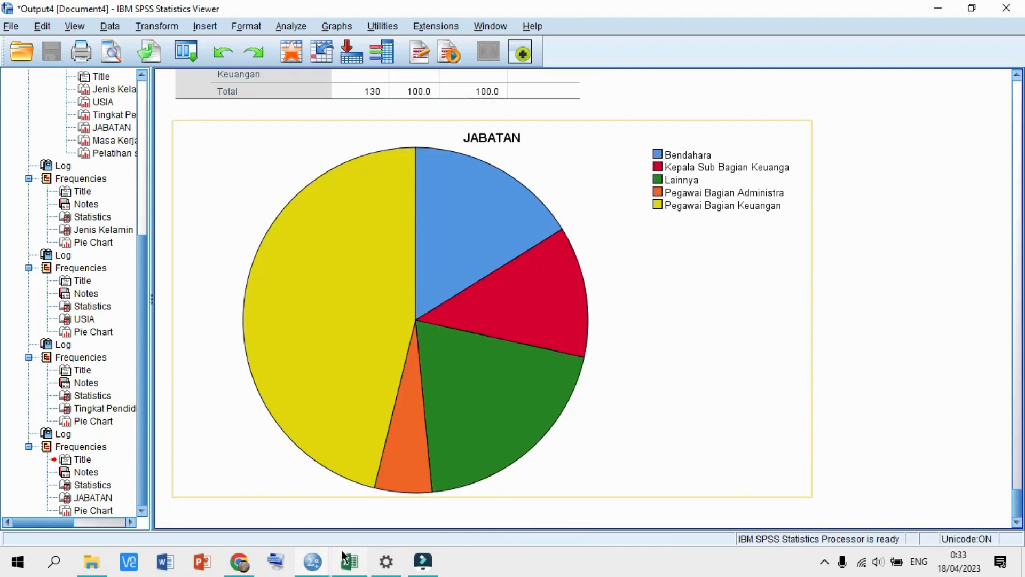
{"action": "mouse_move", "coordinate": [308, 556]}
{"action": "left_click", "coordinate": [272, 504]}
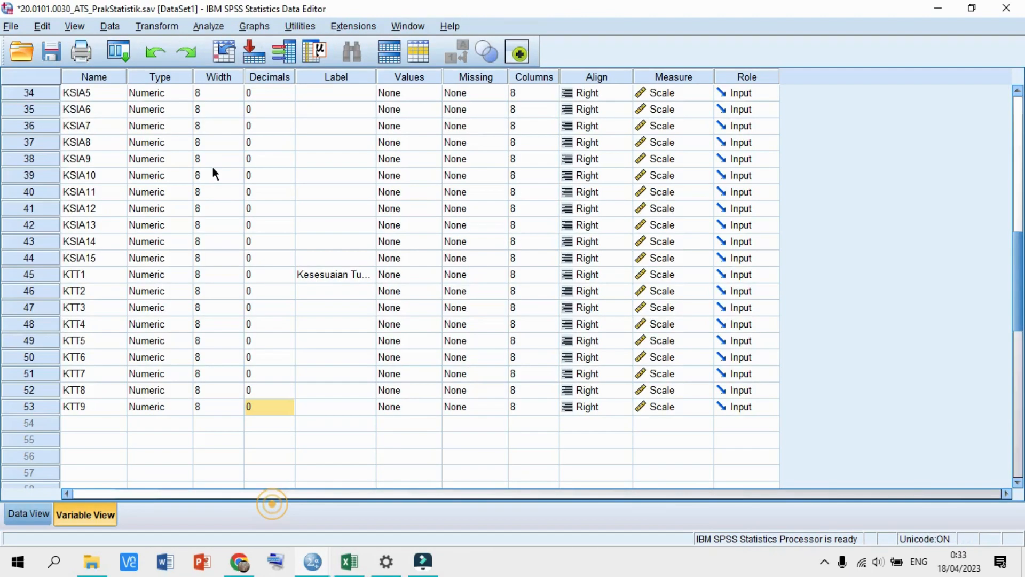
- Run Frequencies on Masa Kerja [MK] in place of JABATAN
{"action": "left_click", "coordinate": [206, 28]}
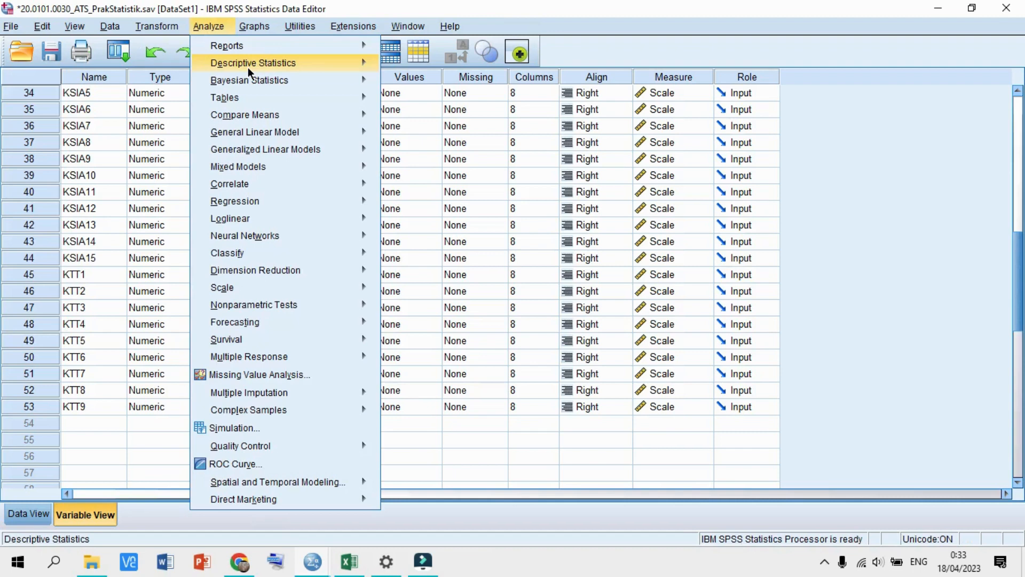
{"action": "left_click", "coordinate": [247, 63]}
{"action": "left_click", "coordinate": [427, 66]}
{"action": "left_click", "coordinate": [531, 214]}
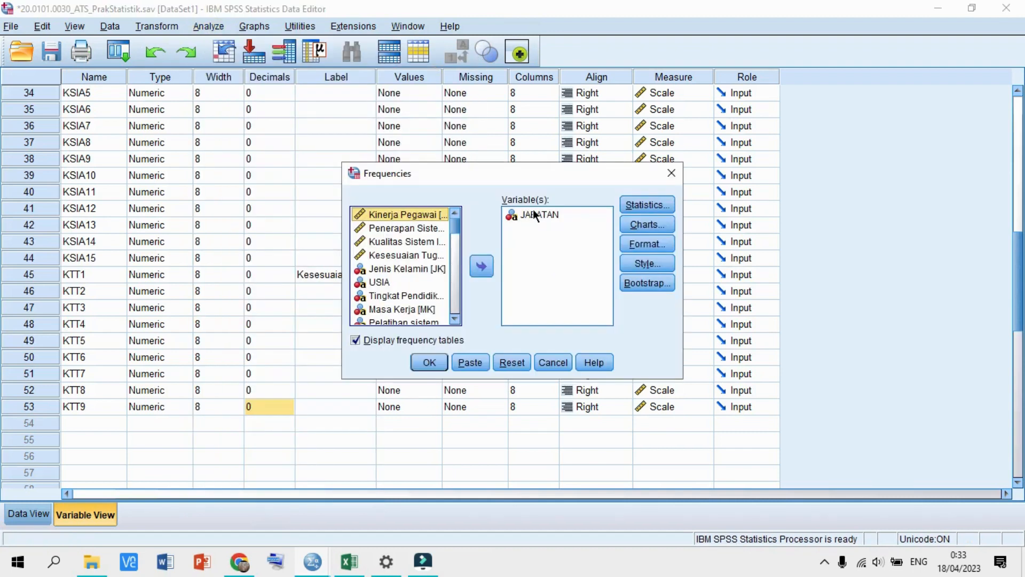
{"action": "left_click", "coordinate": [481, 265]}
{"action": "scroll", "coordinate": [411, 249], "scroll_direction": "down", "scroll_amount": 2}
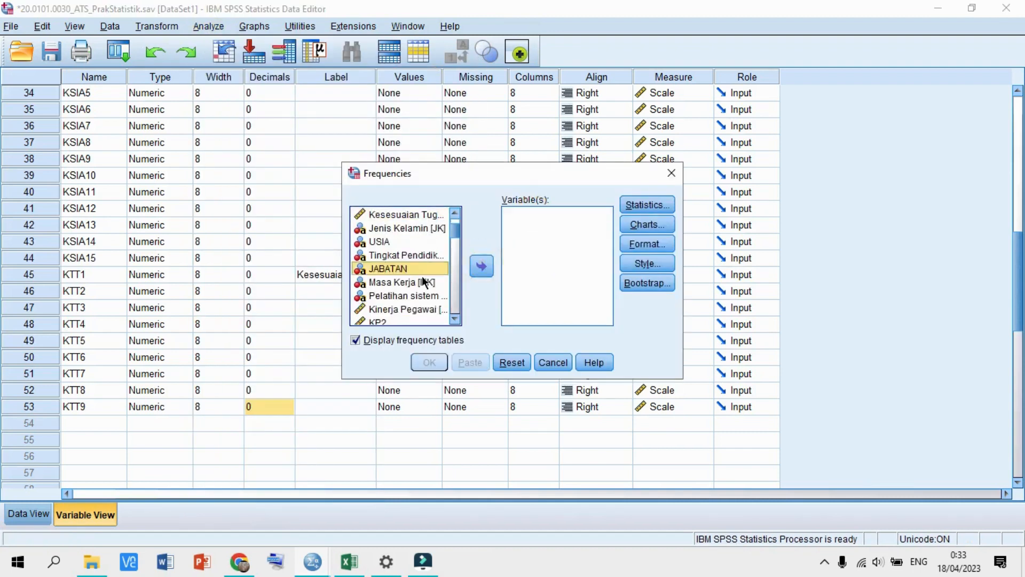
{"action": "left_click", "coordinate": [409, 238]}
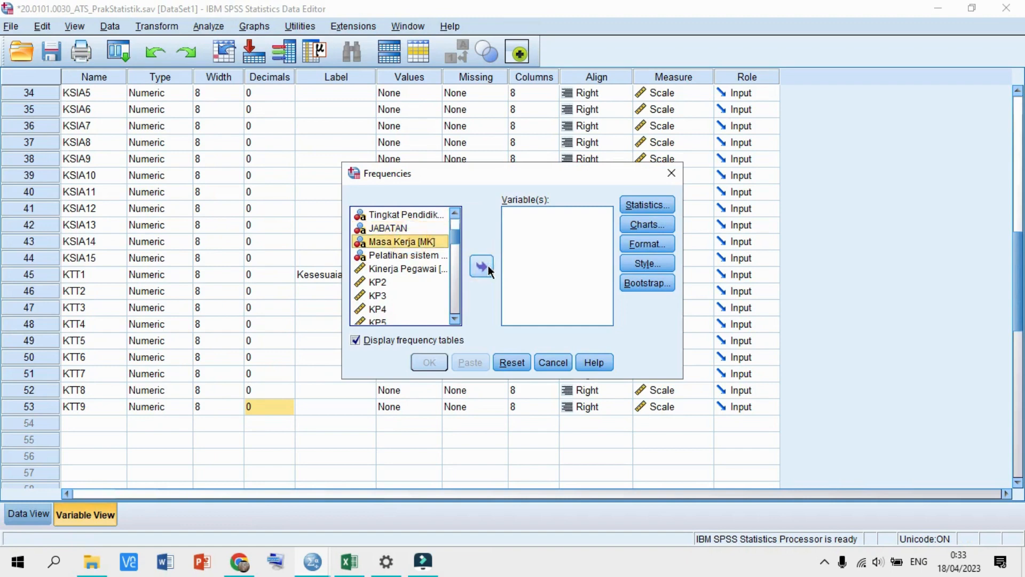
{"action": "left_click", "coordinate": [487, 265]}
{"action": "left_click", "coordinate": [430, 363]}
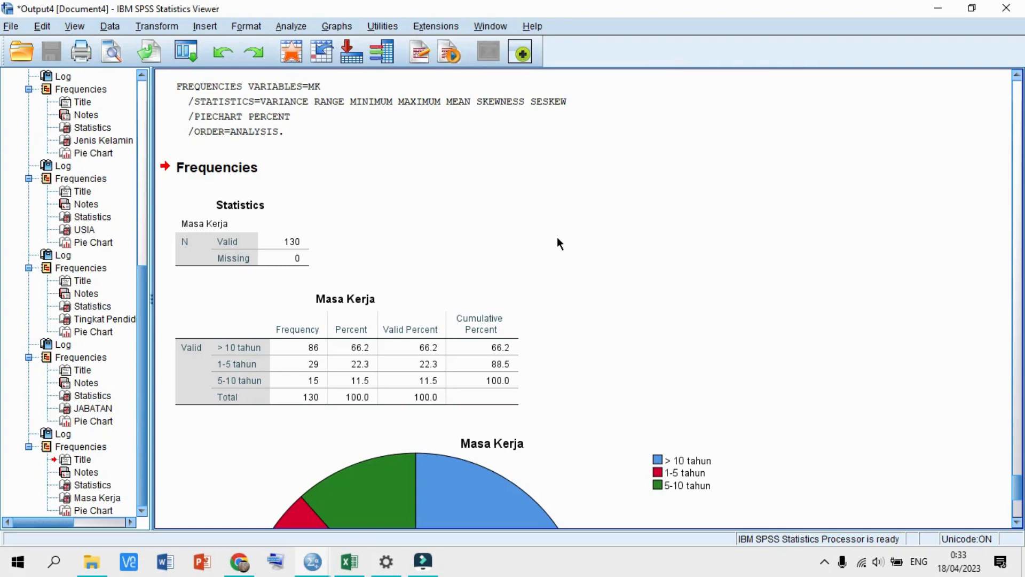
- Scroll through the Masa Kerja table and pie chart, then switch to the Data Editor
{"action": "scroll", "coordinate": [557, 239], "scroll_direction": "down", "scroll_amount": 3}
{"action": "scroll", "coordinate": [557, 236], "scroll_direction": "up", "scroll_amount": 1}
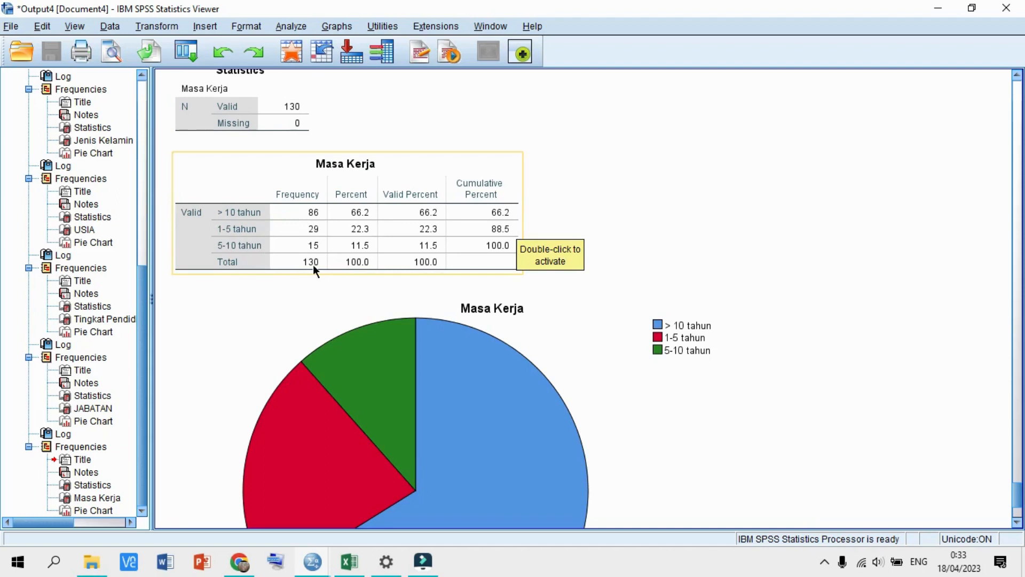
{"action": "scroll", "coordinate": [533, 229], "scroll_direction": "down", "scroll_amount": 3}
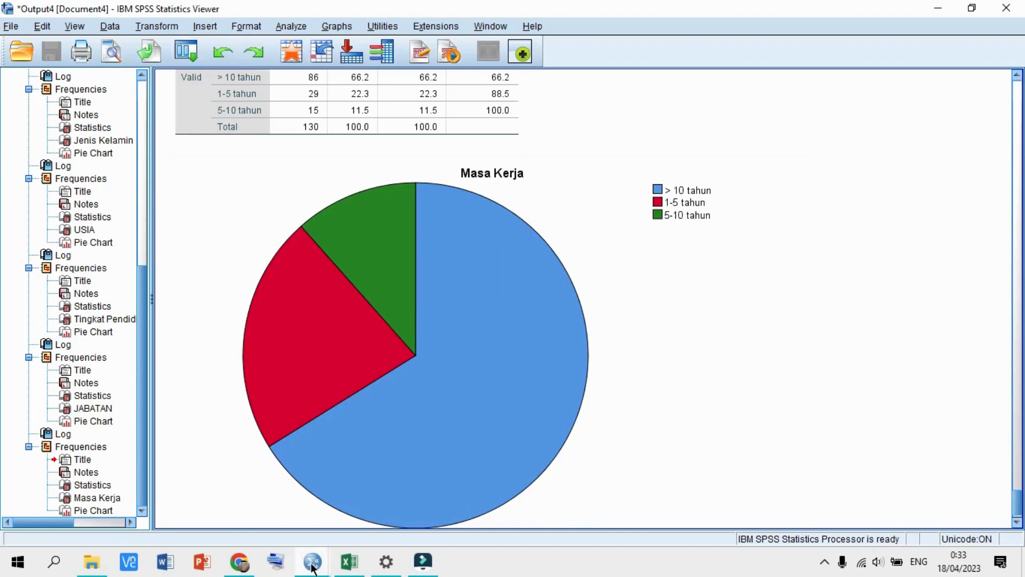
{"action": "mouse_move", "coordinate": [309, 567]}
{"action": "left_click", "coordinate": [214, 497]}
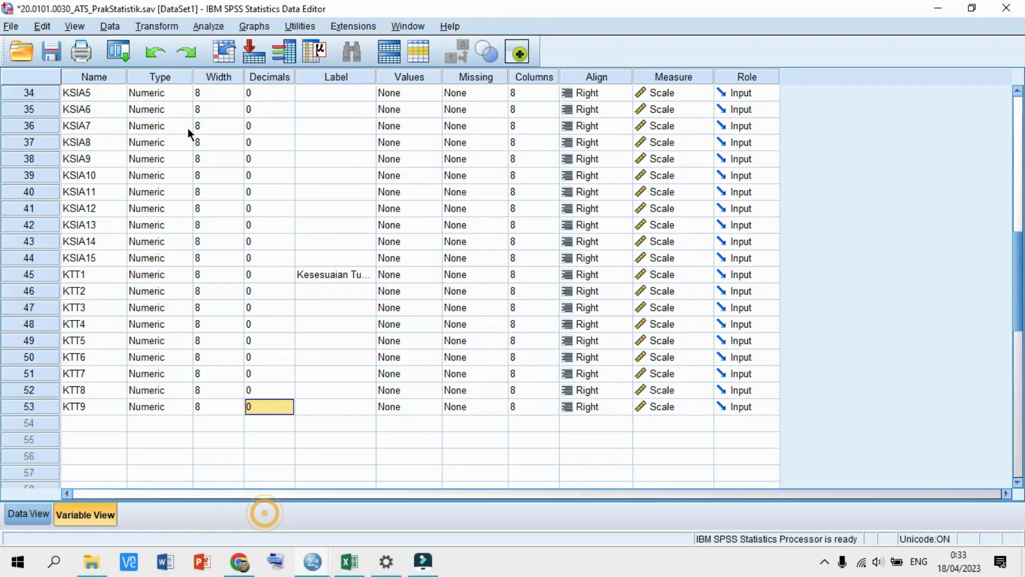
- Run Frequencies on Pelatihan sistem teknologi informasi in place of Masa Kerja
{"action": "left_click", "coordinate": [208, 26]}
{"action": "mouse_move", "coordinate": [246, 68]}
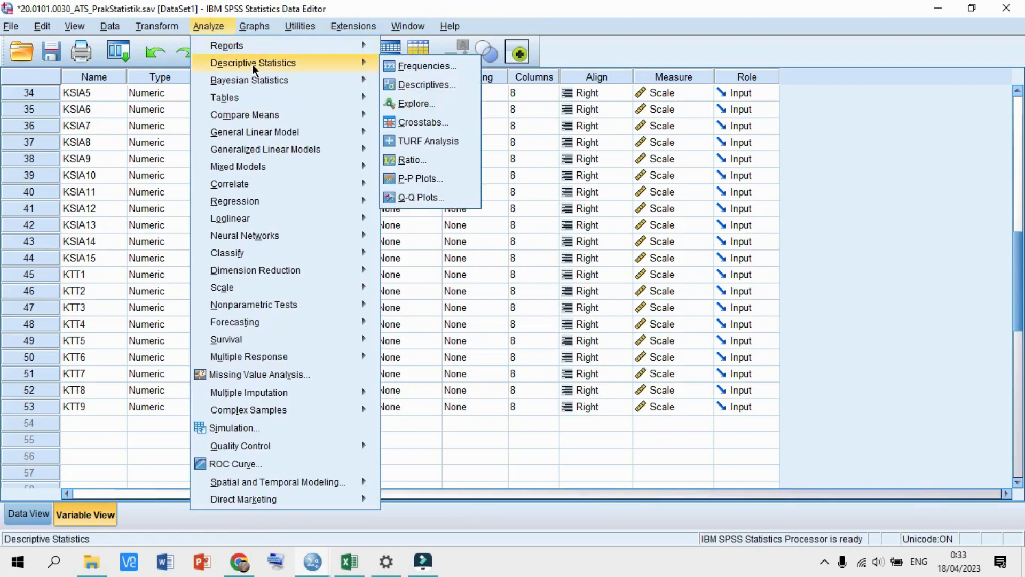
{"action": "left_click", "coordinate": [392, 66]}
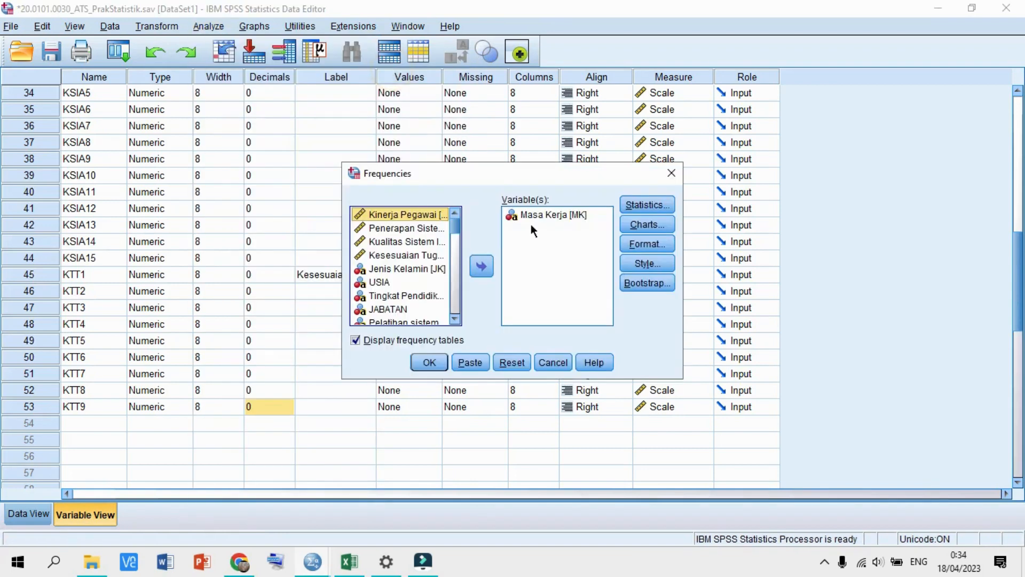
{"action": "left_click", "coordinate": [545, 214]}
{"action": "left_click", "coordinate": [482, 267]}
{"action": "scroll", "coordinate": [425, 269], "scroll_direction": "down", "scroll_amount": 2}
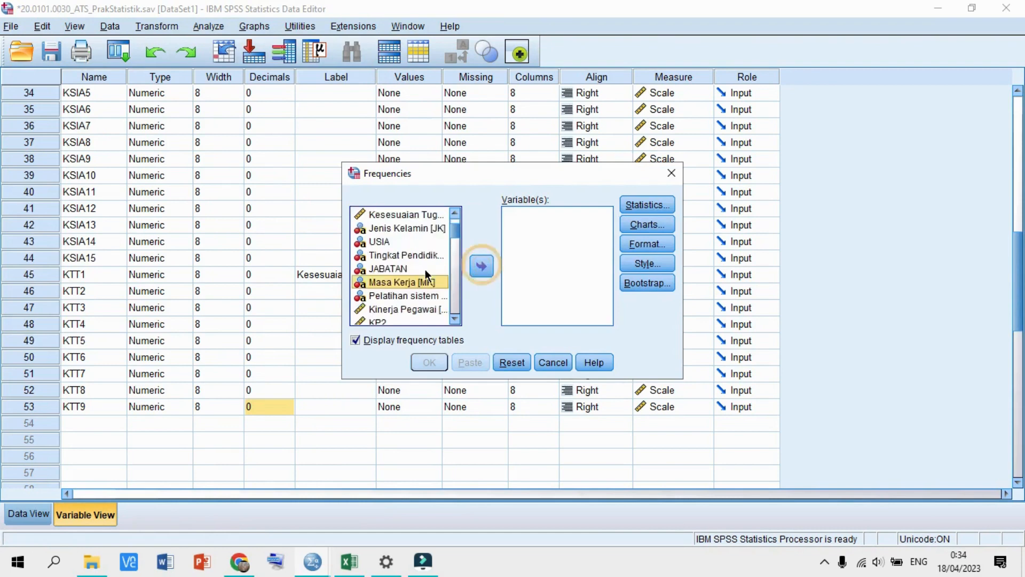
{"action": "left_click", "coordinate": [404, 254]}
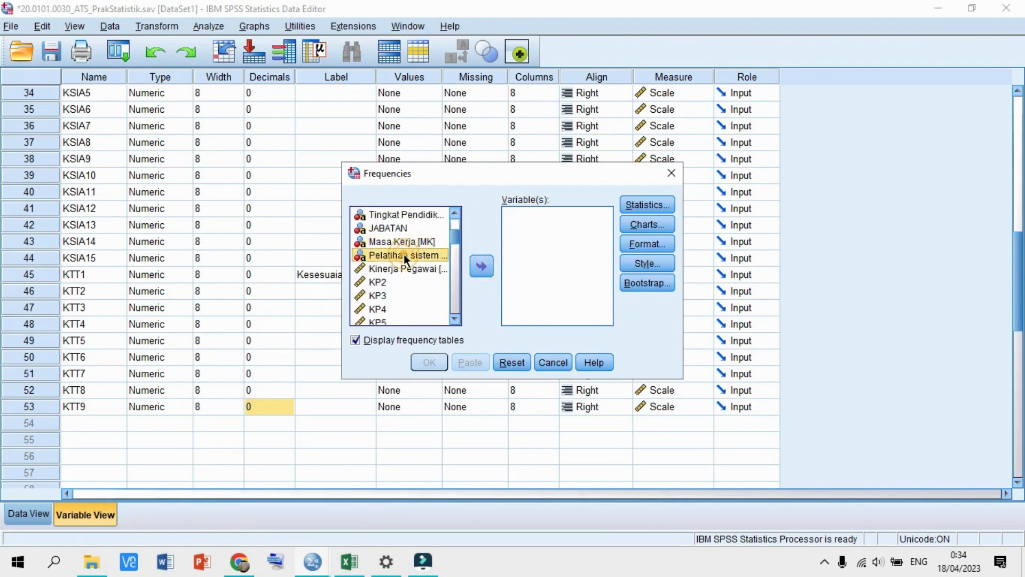
{"action": "left_click", "coordinate": [481, 266]}
{"action": "left_click", "coordinate": [429, 363]}
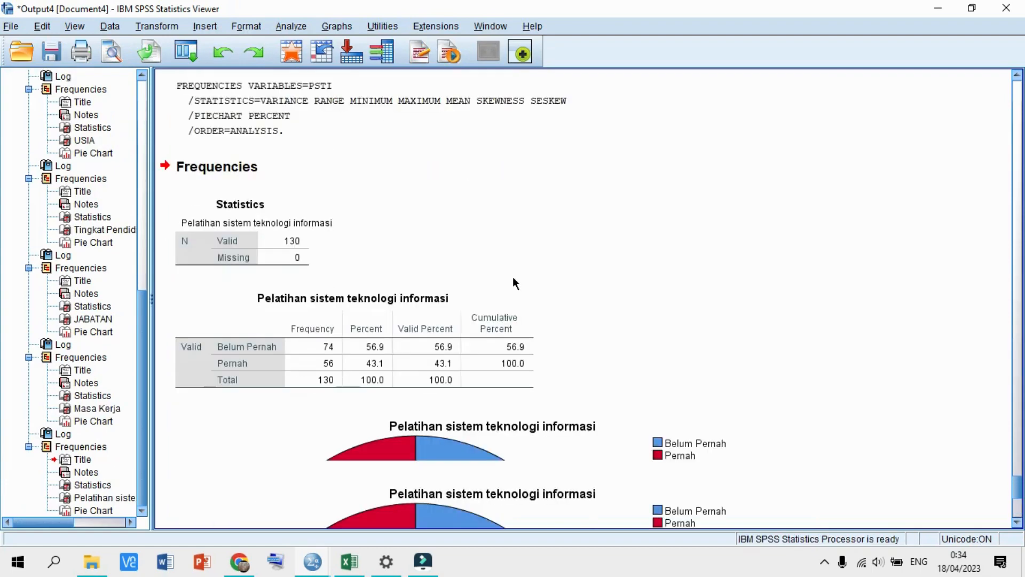
- Review the Statistics table, training frequency table and training pie chart in the output
{"action": "left_click", "coordinate": [293, 190]}
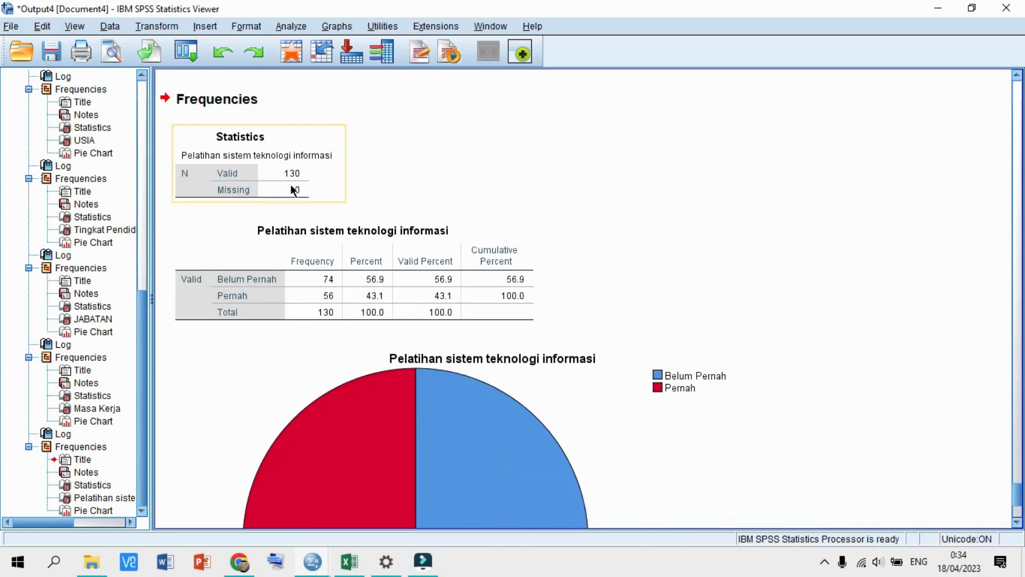
{"action": "left_click", "coordinate": [299, 268]}
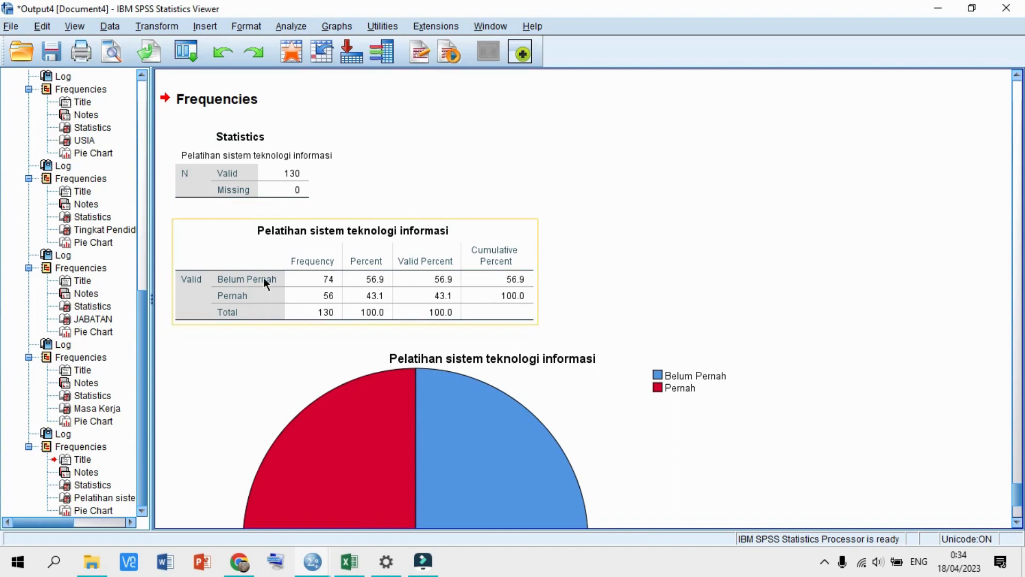
{"action": "scroll", "coordinate": [343, 282], "scroll_direction": "down", "scroll_amount": 3}
{"action": "left_click", "coordinate": [344, 281]}
{"action": "scroll", "coordinate": [343, 281], "scroll_direction": "down", "scroll_amount": 2}
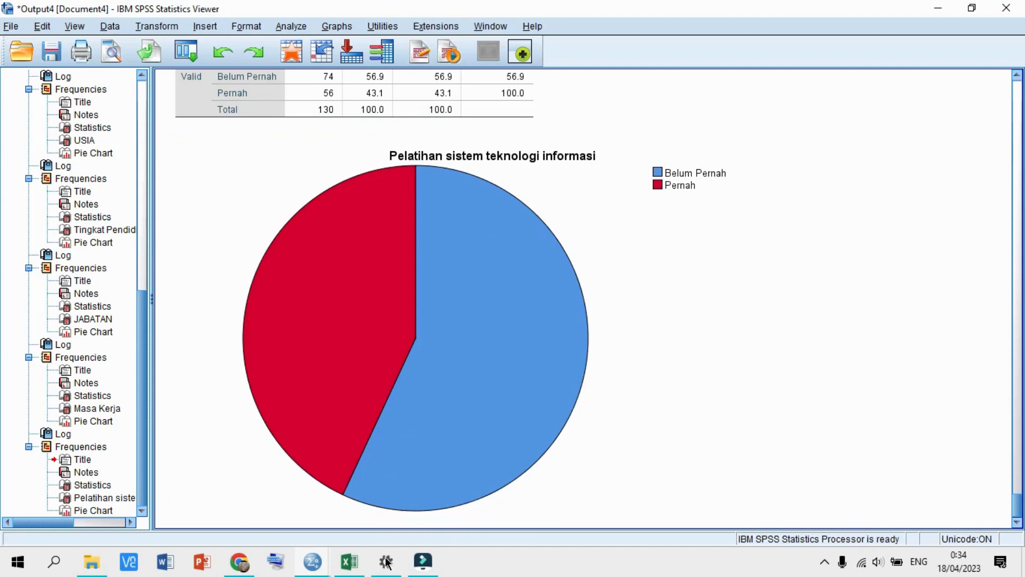
- Bring the ATS_PrakStatistik Data Editor back to the front and open the Analyze menu
{"action": "mouse_move", "coordinate": [385, 569]}
{"action": "left_click", "coordinate": [313, 561]}
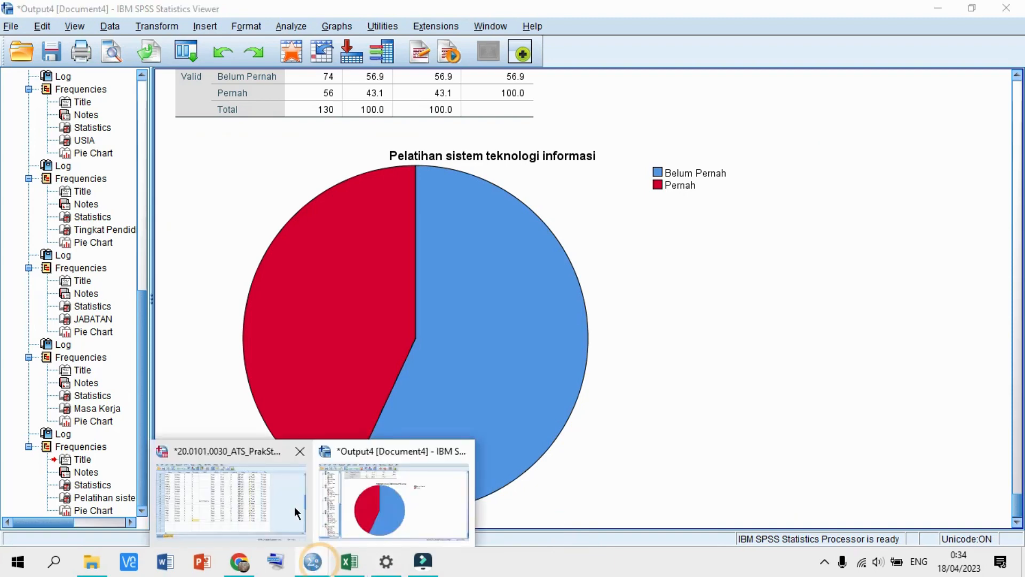
{"action": "left_click", "coordinate": [294, 506]}
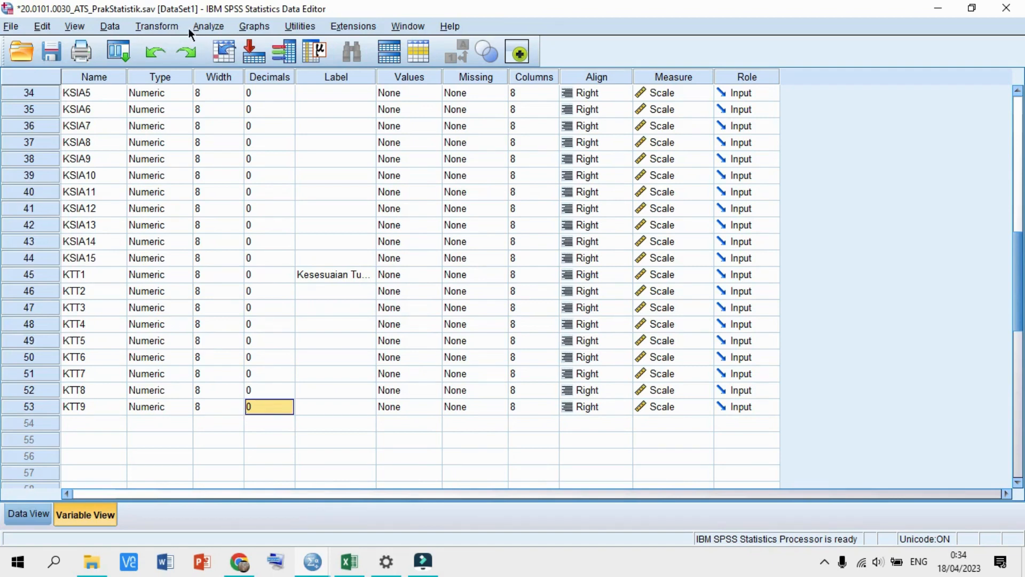
{"action": "left_click", "coordinate": [207, 27]}
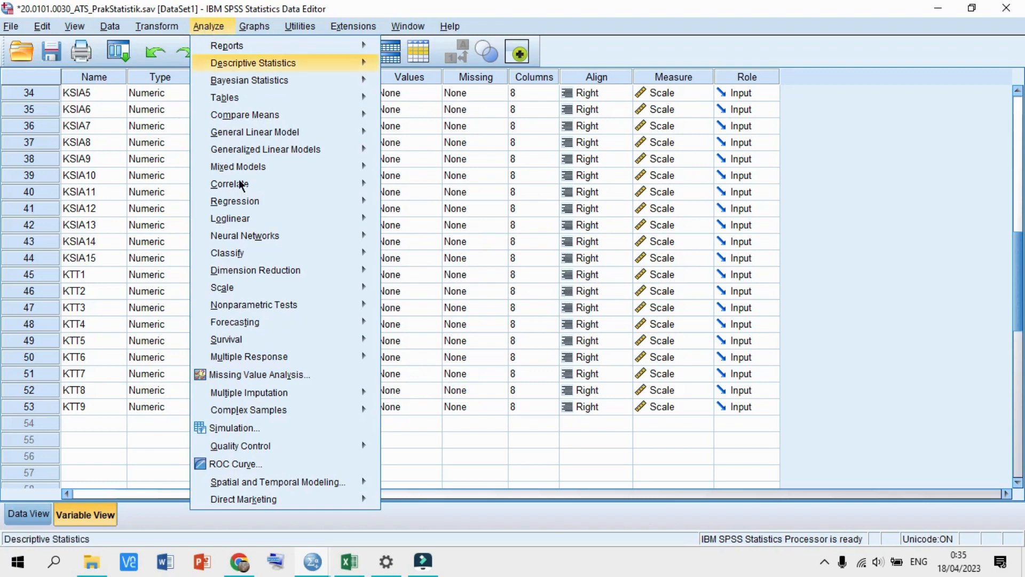
- Open Dimension Reduction > Factor and clear all previously listed variables
{"action": "mouse_move", "coordinate": [284, 273]}
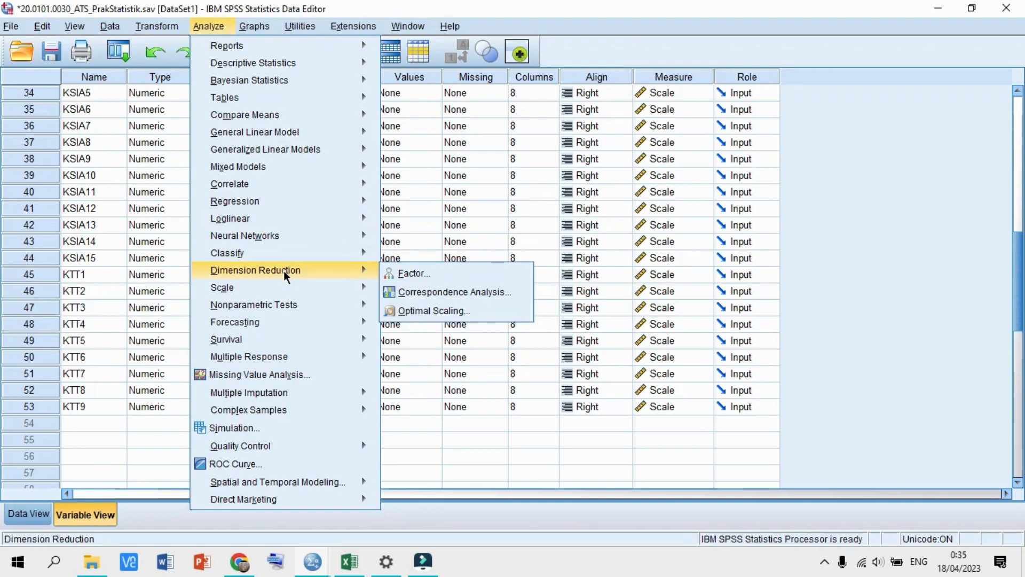
{"action": "left_click", "coordinate": [394, 275]}
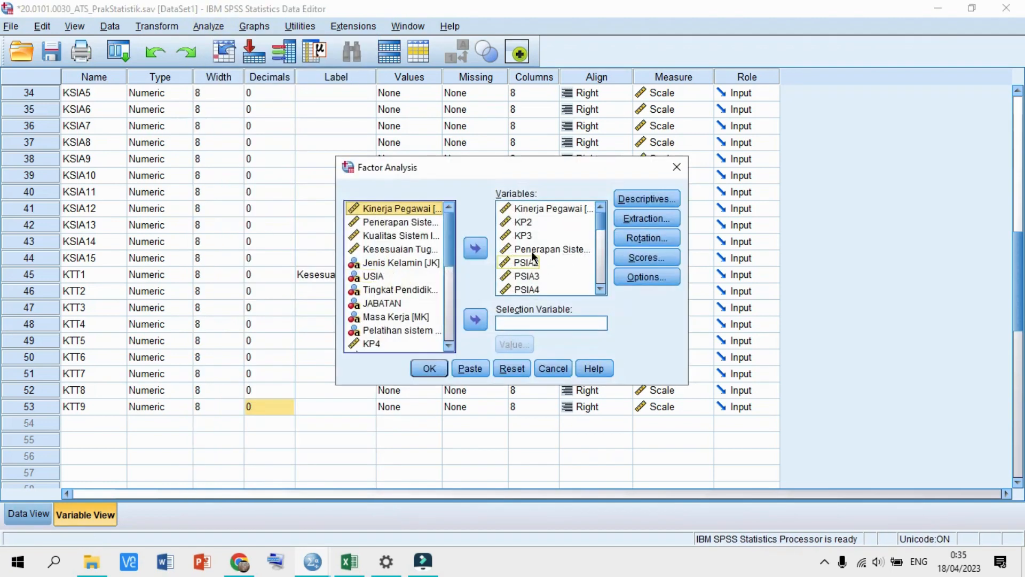
{"action": "left_click", "coordinate": [550, 207]}
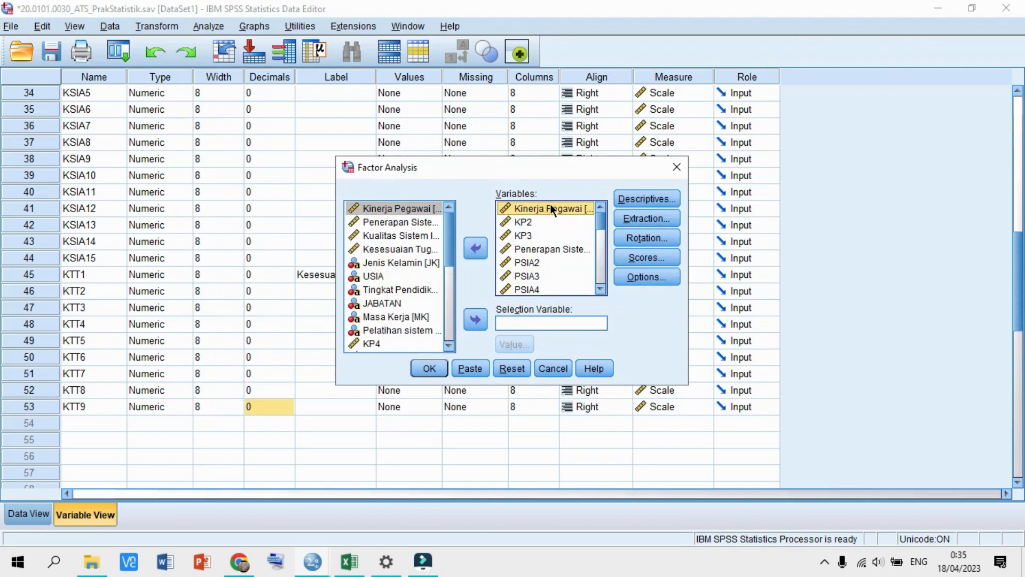
{"action": "key", "text": "ctrl+a"}
{"action": "left_click", "coordinate": [477, 247]}
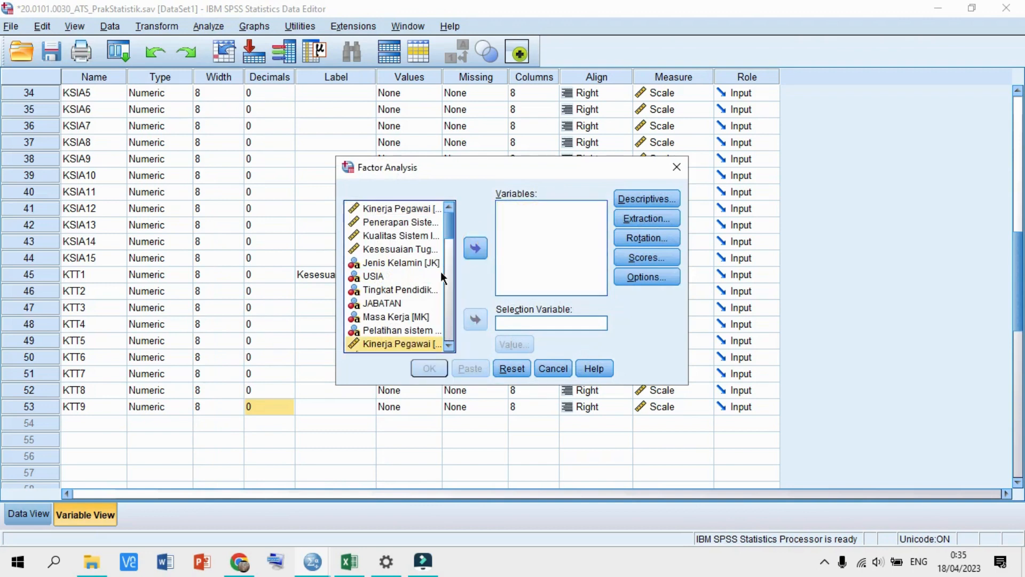
{"action": "left_click_drag", "start_coordinate": [450, 230], "coordinate": [447, 248]}
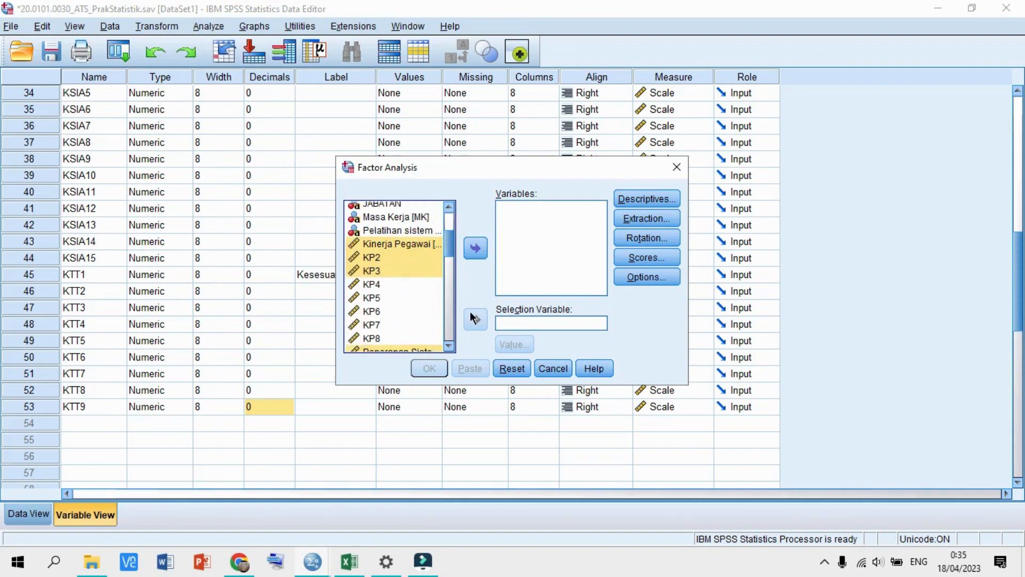
- Add every item from Kinerja Pegawai [KP1] through KTT9 as factor analysis variables
{"action": "left_click", "coordinate": [398, 246]}
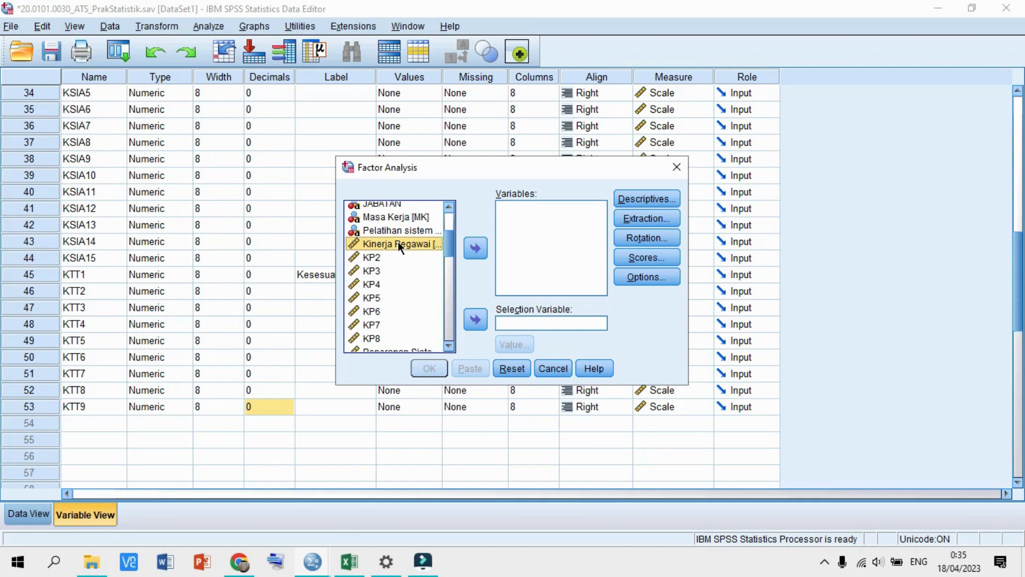
{"action": "key", "text": "shift+Down"}
{"action": "key", "text": "shift+Down"}
{"action": "key", "text": "shift+Down"}
{"action": "key", "text": "shift+Down"}
{"action": "key", "text": "shift+Down"}
{"action": "key", "text": "shift+Down"}
{"action": "key", "text": "shift+Down"}
{"action": "key", "text": "shift+Down"}
{"action": "key", "text": "shift+Down"}
{"action": "key", "text": "shift+Down"}
{"action": "key", "text": "shift+Down"}
{"action": "key", "text": "shift+Down"}
{"action": "key", "text": "shift+Down"}
{"action": "key", "text": "shift+Down"}
{"action": "key", "text": "shift+Down"}
{"action": "key", "text": "shift+Down"}
{"action": "key", "text": "shift+Down"}
{"action": "key", "text": "shift+Down"}
{"action": "key", "text": "shift+Down"}
{"action": "key", "text": "shift+Down"}
{"action": "key", "text": "shift+Down"}
{"action": "key", "text": "shift+Down"}
{"action": "key", "text": "shift+Down"}
{"action": "key", "text": "shift+Down"}
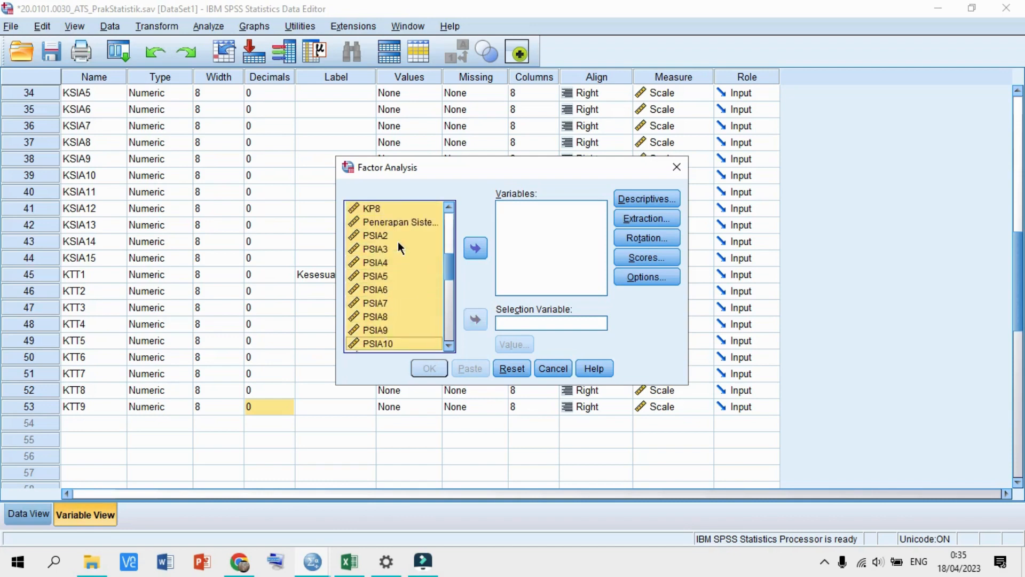
{"action": "key", "text": "shift+Down"}
{"action": "key", "text": "shift+Down"}
{"action": "key", "text": "shift+Down"}
{"action": "key", "text": "shift+Down"}
{"action": "key", "text": "shift+Down"}
{"action": "key", "text": "shift+Down"}
{"action": "key", "text": "shift+Down"}
{"action": "key", "text": "shift+Down"}
{"action": "key", "text": "shift+Down"}
{"action": "key", "text": "shift+Down"}
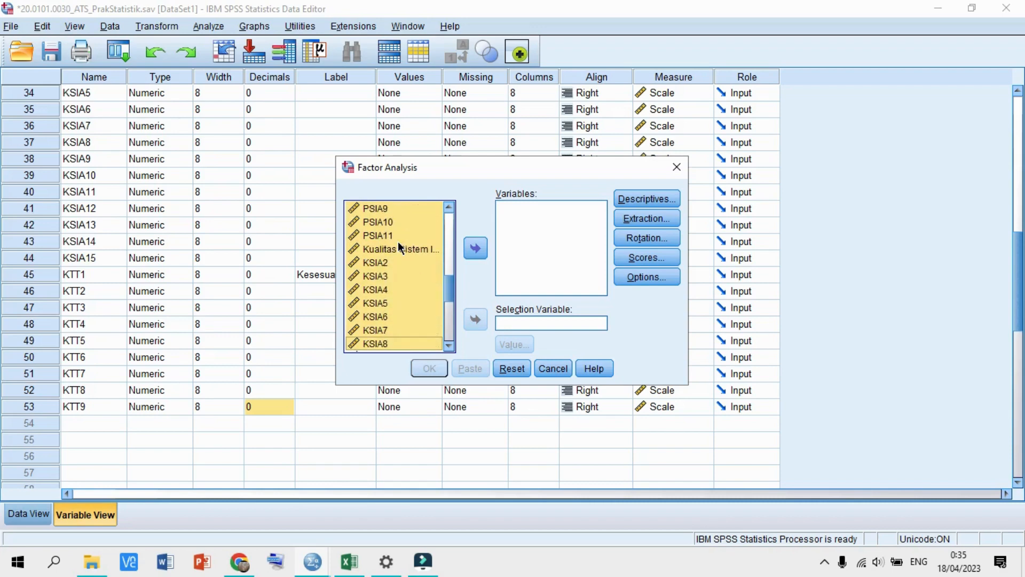
{"action": "key", "text": "shift+Down"}
{"action": "key", "text": "shift+Down"}
{"action": "key", "text": "shift+Down"}
{"action": "key", "text": "shift+Down"}
{"action": "key", "text": "shift+Down"}
{"action": "key", "text": "shift+Down"}
{"action": "key", "text": "shift+Down"}
{"action": "key", "text": "shift+Down"}
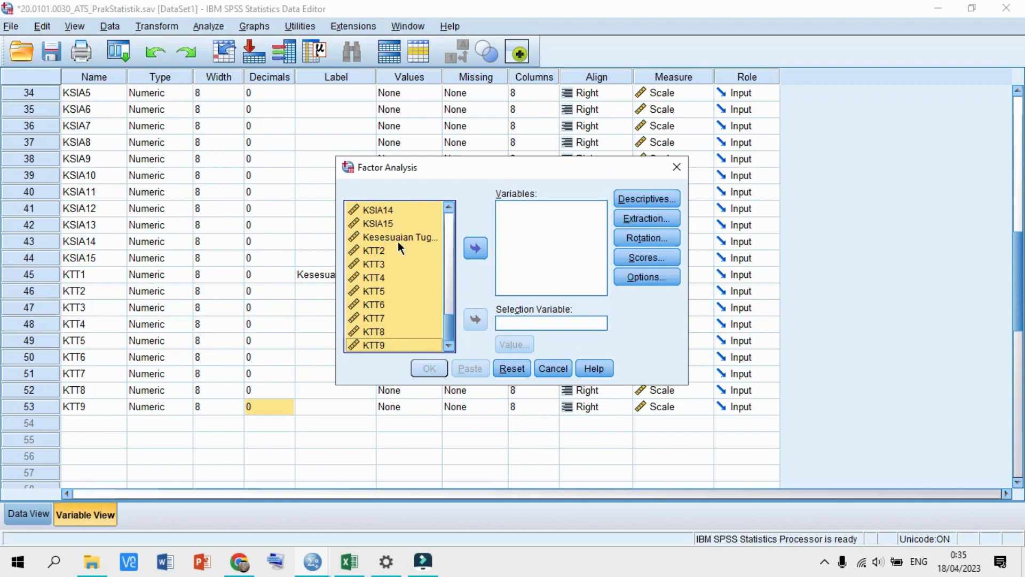
{"action": "left_click", "coordinate": [475, 250]}
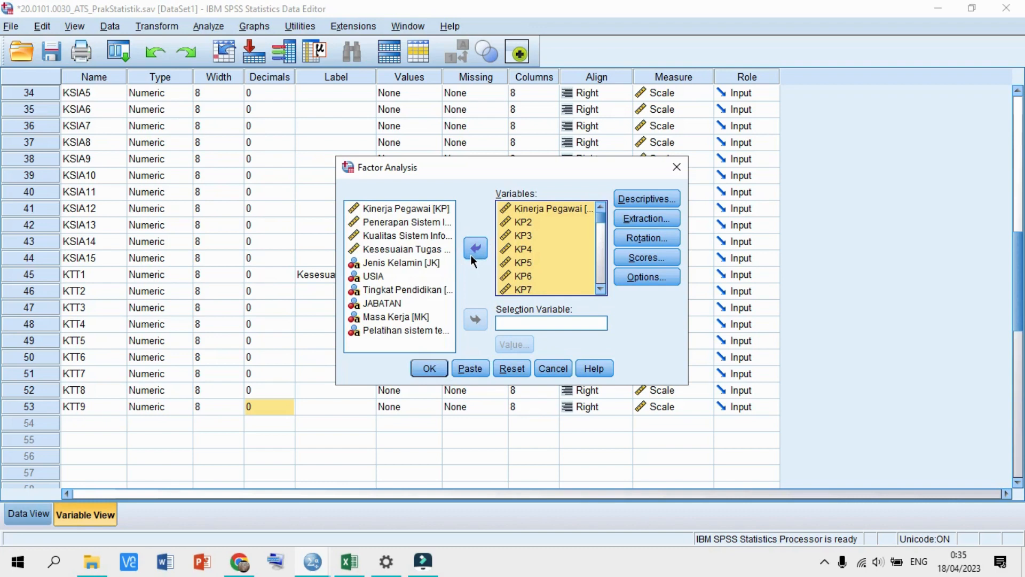
{"action": "left_click", "coordinate": [657, 198]}
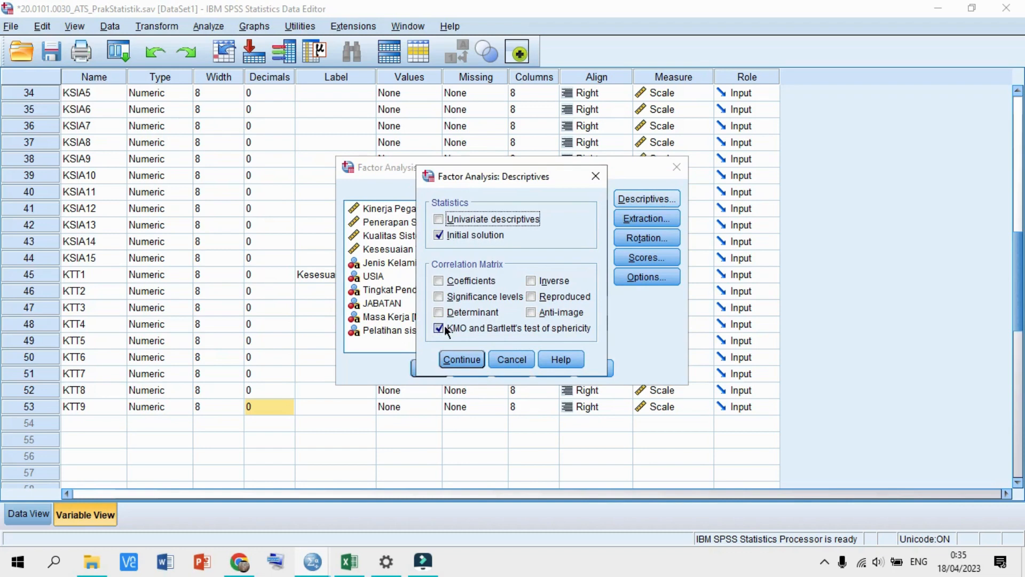
- Confirm KMO and Bartlett's test, extraction and Varimax rotation settings, and run the factor analysis
{"action": "left_click", "coordinate": [462, 359]}
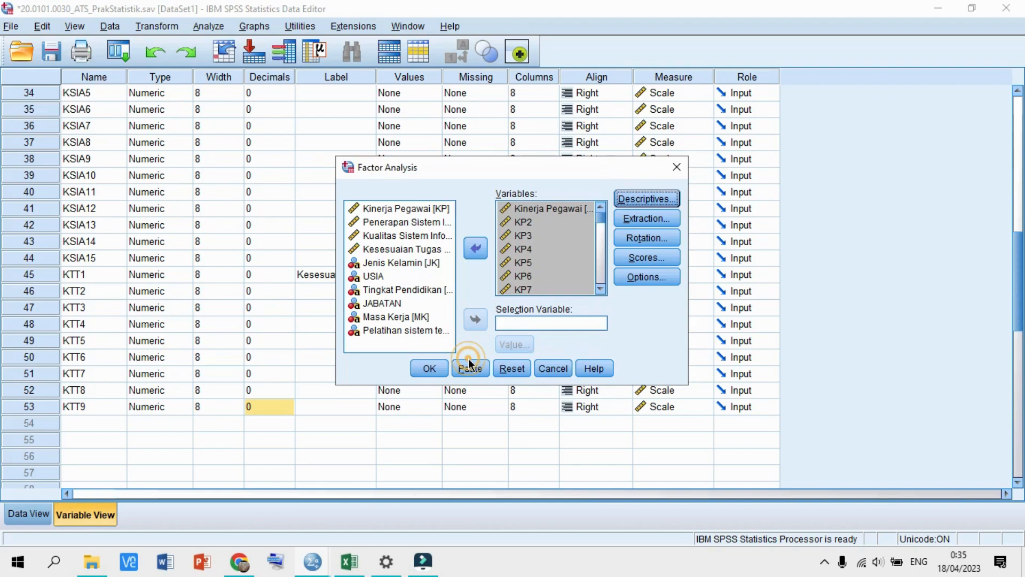
{"action": "left_click", "coordinate": [629, 217]}
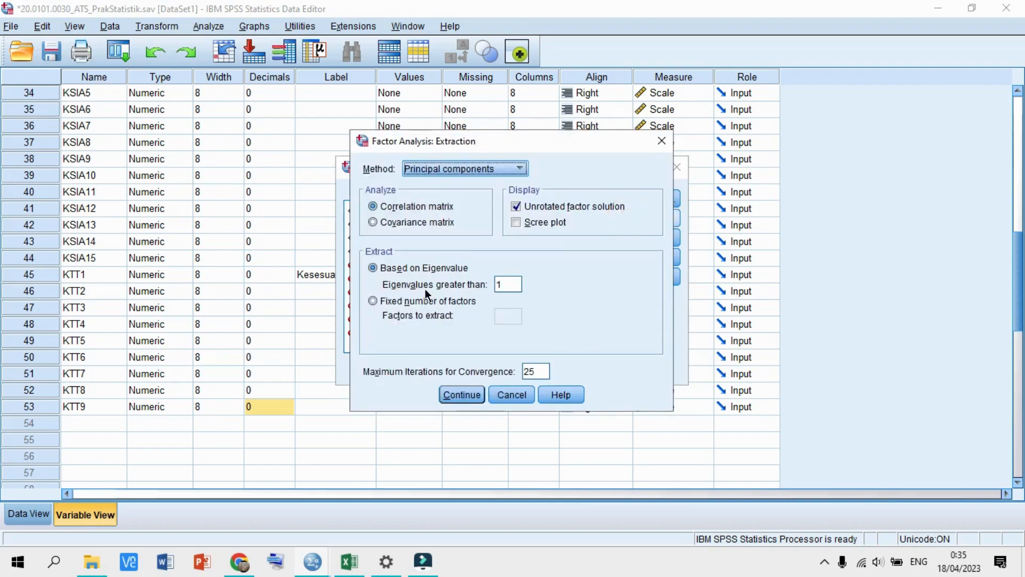
{"action": "left_click", "coordinate": [448, 392]}
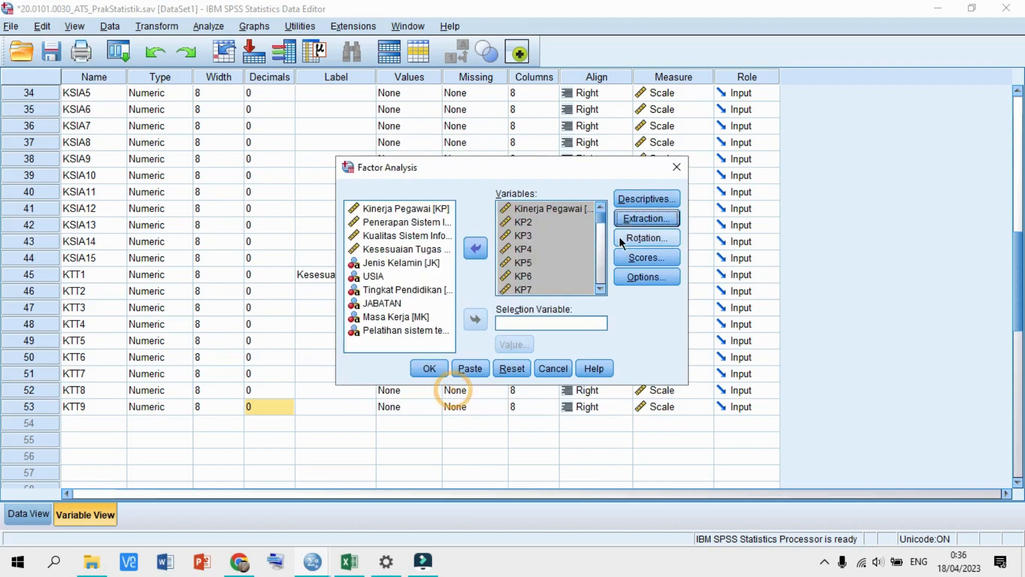
{"action": "left_click", "coordinate": [619, 236]}
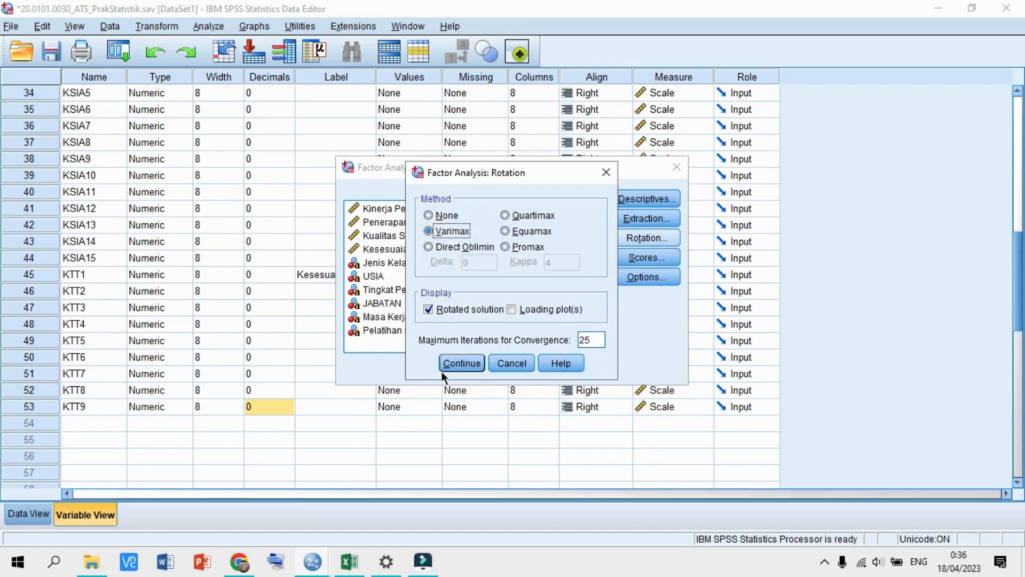
{"action": "left_click", "coordinate": [450, 359]}
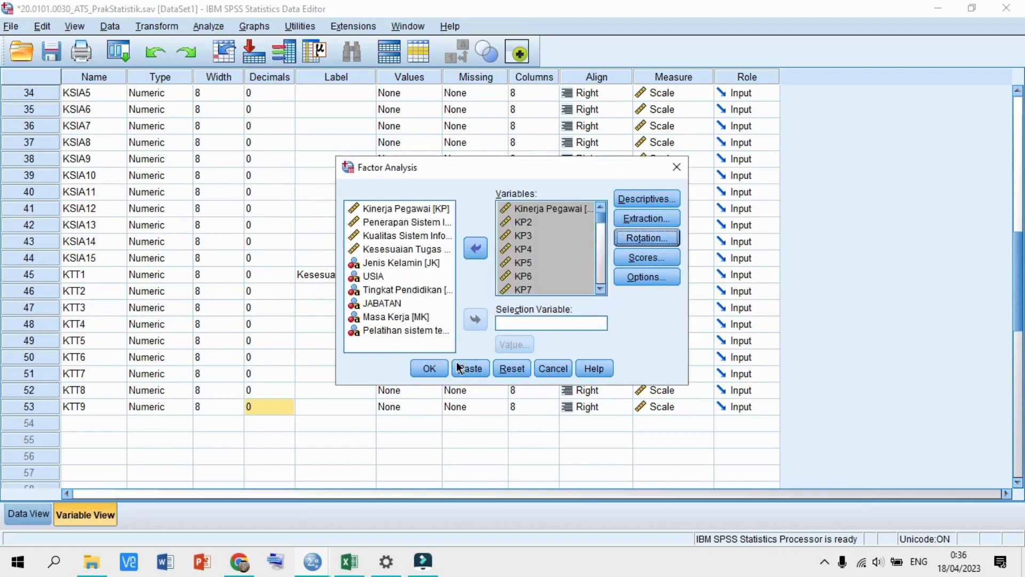
{"action": "left_click", "coordinate": [428, 368]}
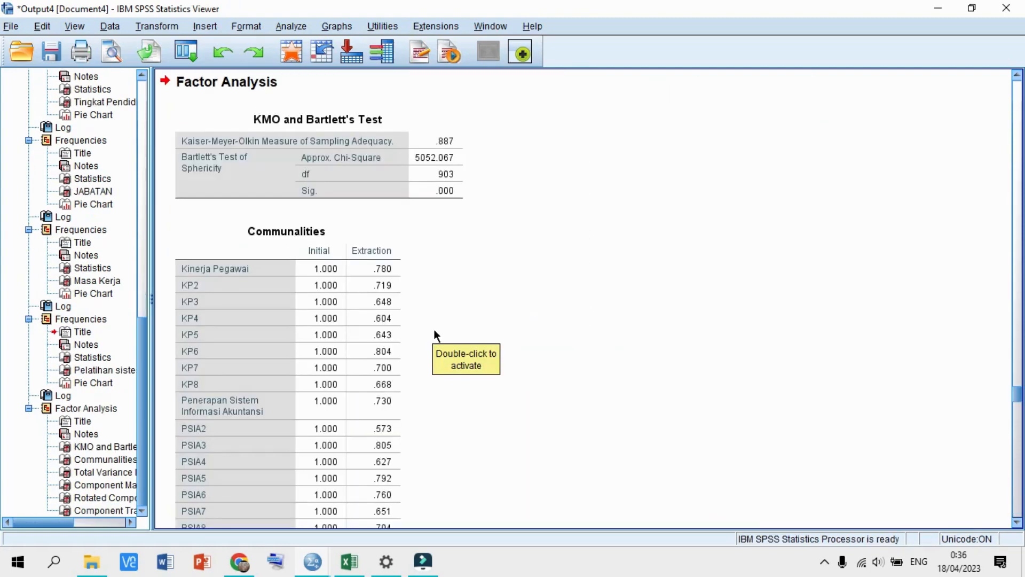
- Review KMO .887, communalities, total variance explained and the eight-component rotated matrix
{"action": "scroll", "coordinate": [433, 330], "scroll_direction": "up", "scroll_amount": 6}
{"action": "scroll", "coordinate": [434, 330], "scroll_direction": "down", "scroll_amount": 4}
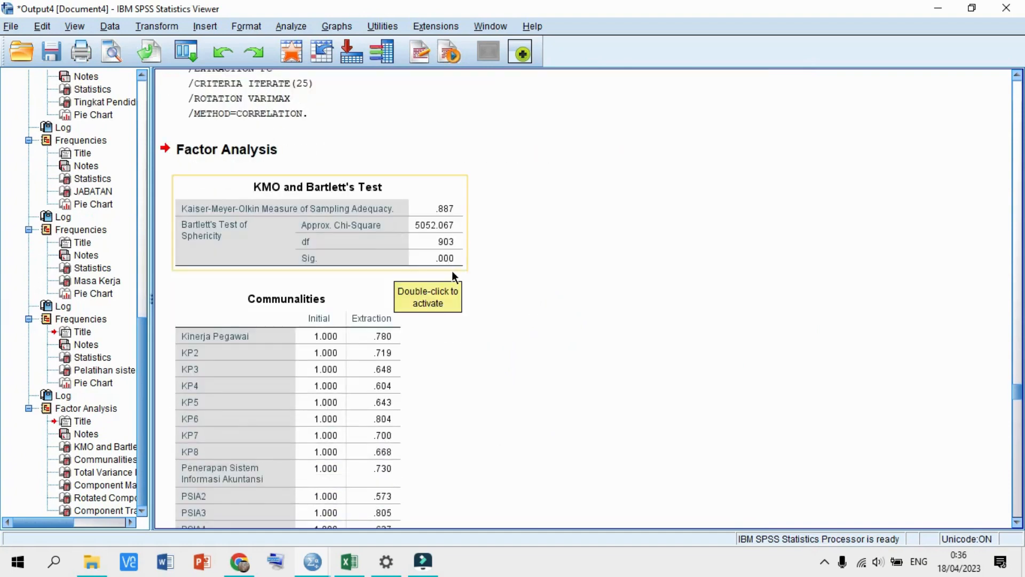
{"action": "scroll", "coordinate": [492, 281], "scroll_direction": "down", "scroll_amount": 3}
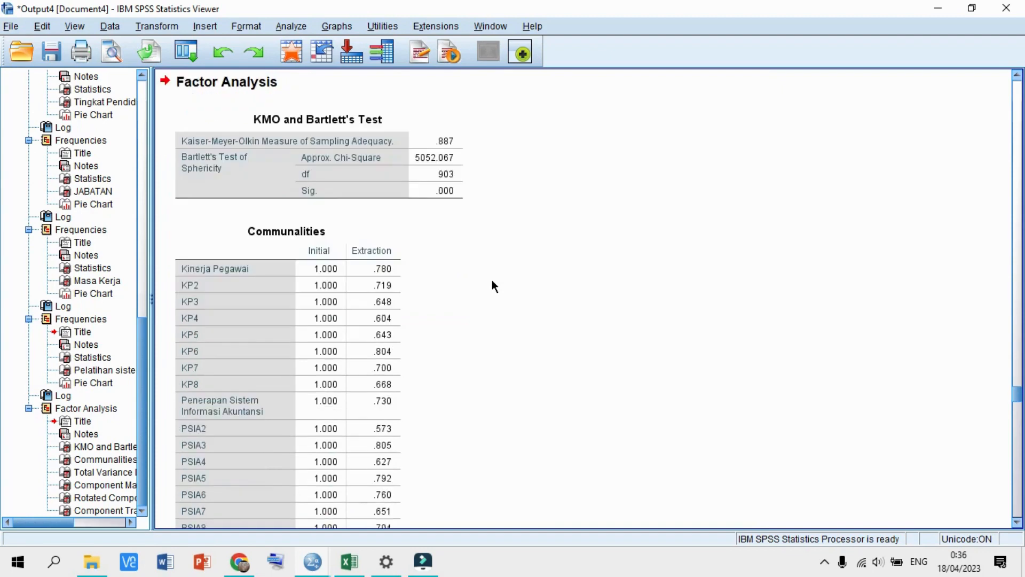
{"action": "scroll", "coordinate": [492, 281], "scroll_direction": "down", "scroll_amount": 15}
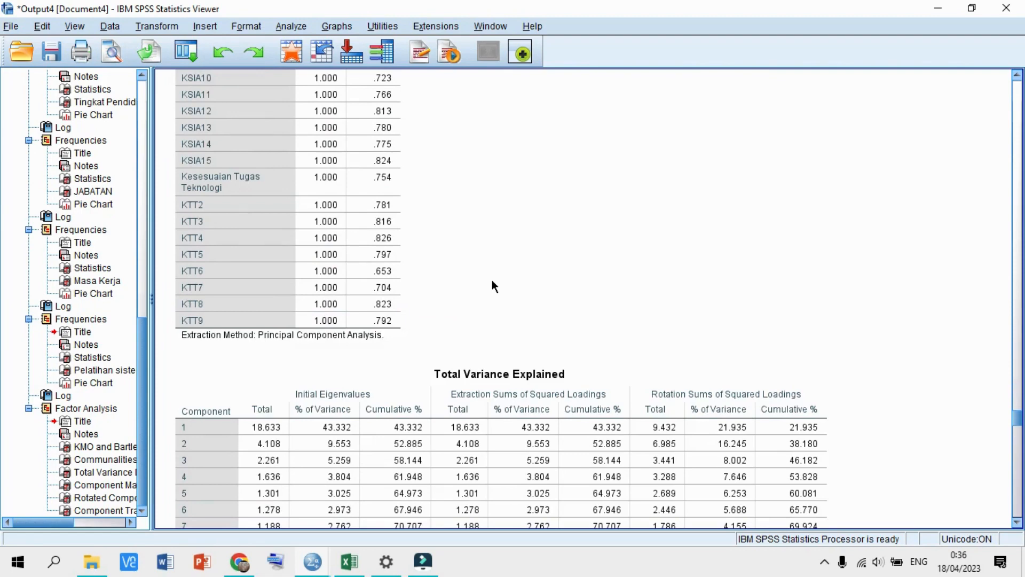
{"action": "scroll", "coordinate": [492, 282], "scroll_direction": "down", "scroll_amount": 15}
{"action": "scroll", "coordinate": [492, 281], "scroll_direction": "down", "scroll_amount": 20}
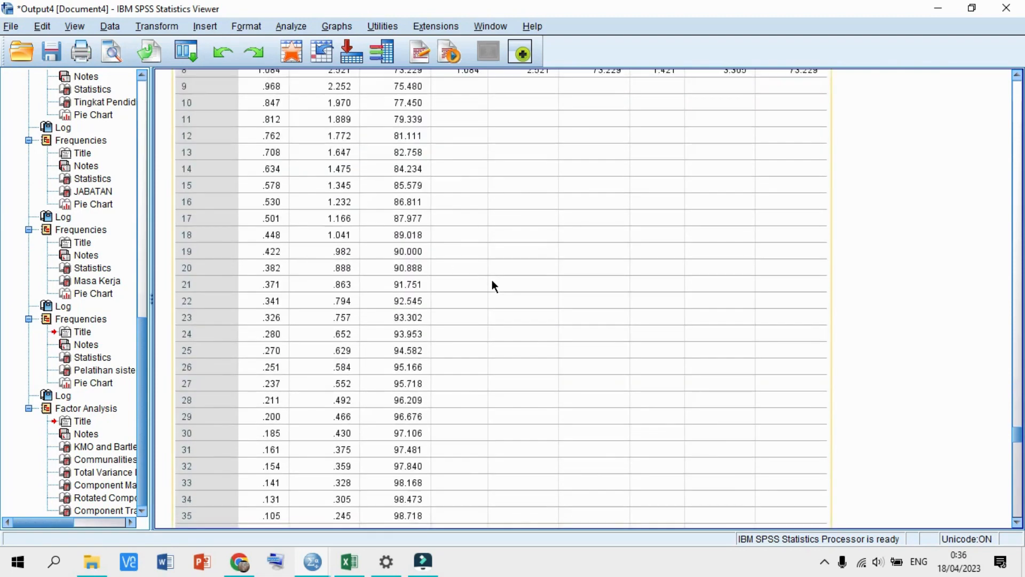
{"action": "left_click", "coordinate": [429, 283]}
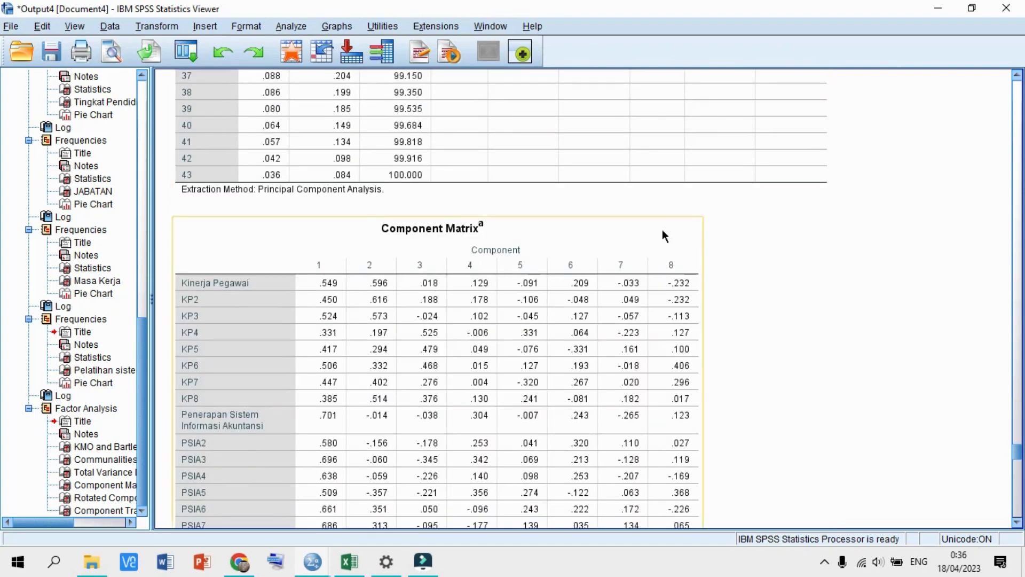
{"action": "scroll", "coordinate": [690, 281], "scroll_direction": "down", "scroll_amount": 20}
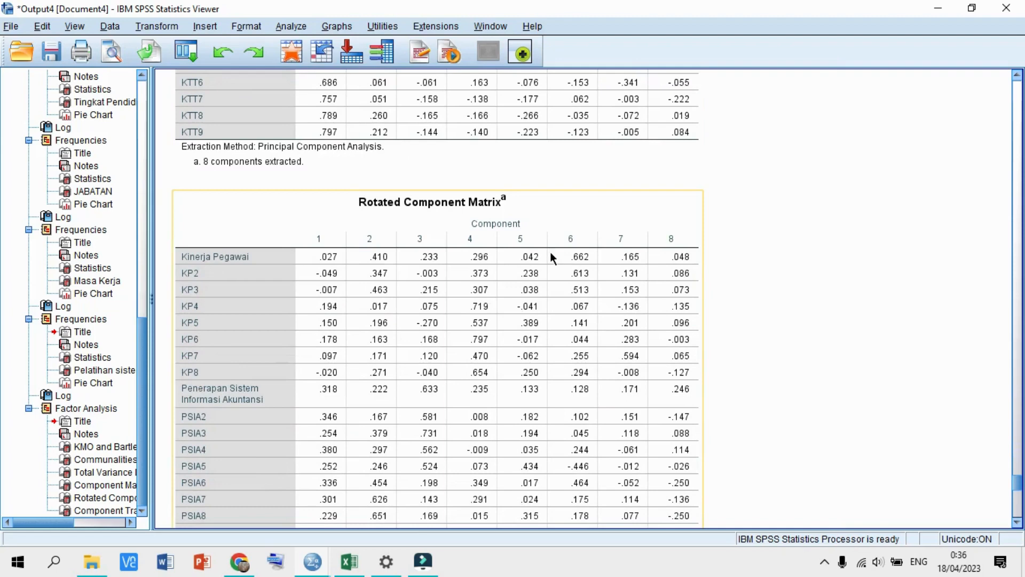
{"action": "scroll", "coordinate": [550, 251], "scroll_direction": "down", "scroll_amount": 3}
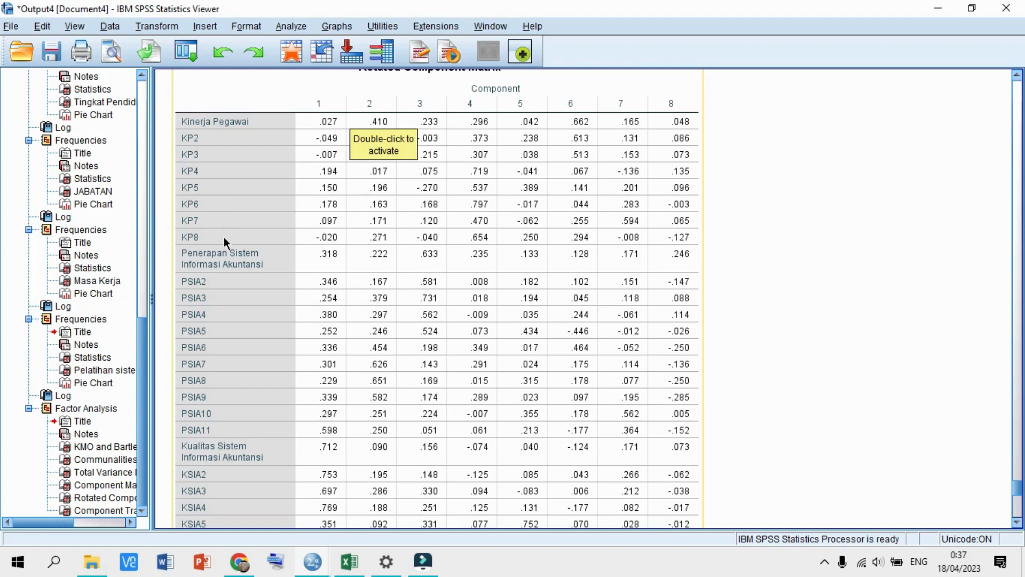
{"action": "scroll", "coordinate": [226, 238], "scroll_direction": "down", "scroll_amount": 3}
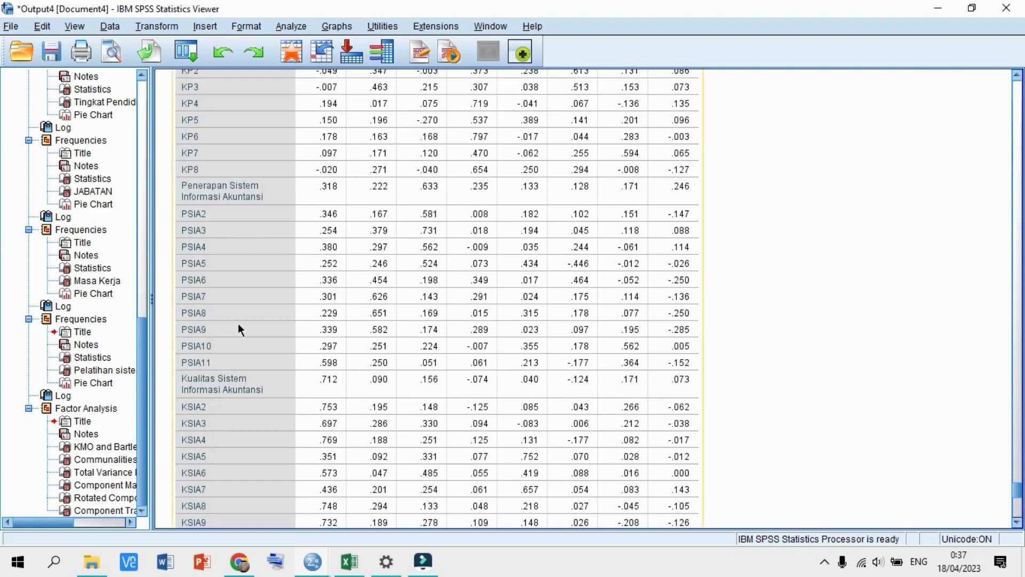
{"action": "scroll", "coordinate": [233, 363], "scroll_direction": "down", "scroll_amount": 6}
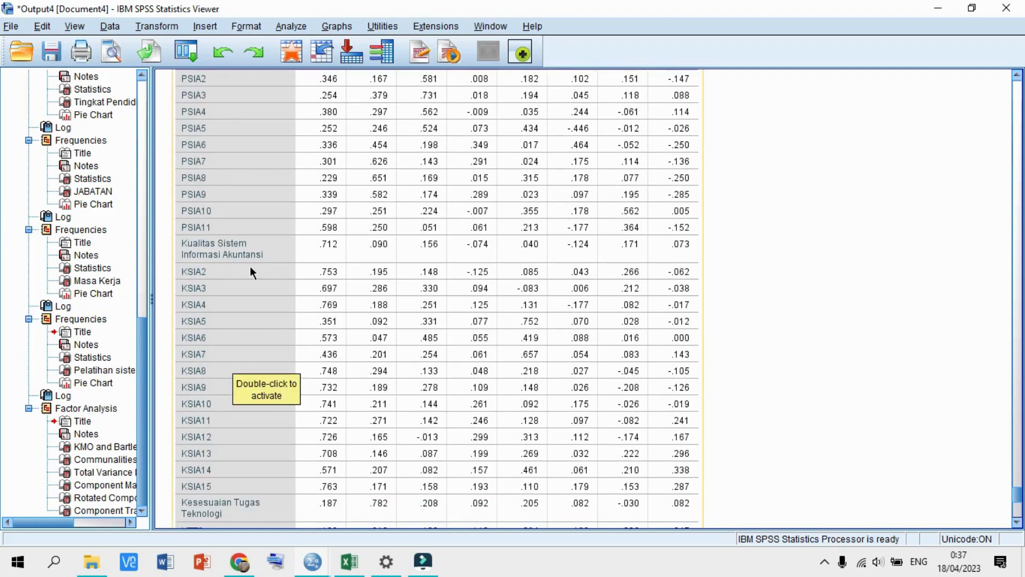
{"action": "scroll", "coordinate": [251, 269], "scroll_direction": "down", "scroll_amount": 9}
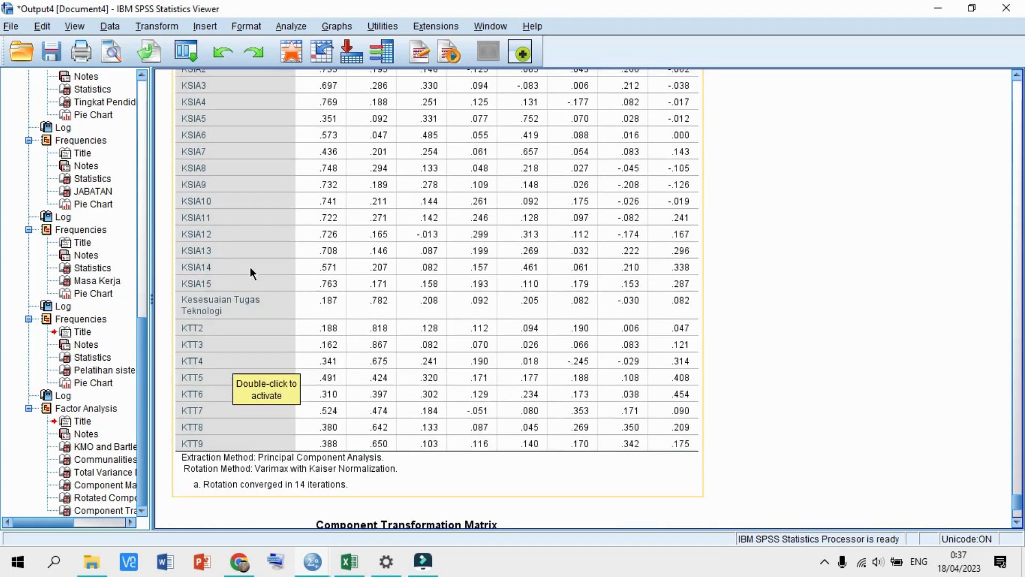
{"action": "scroll", "coordinate": [250, 268], "scroll_direction": "down", "scroll_amount": 9}
{"action": "scroll", "coordinate": [250, 267], "scroll_direction": "down", "scroll_amount": 1}
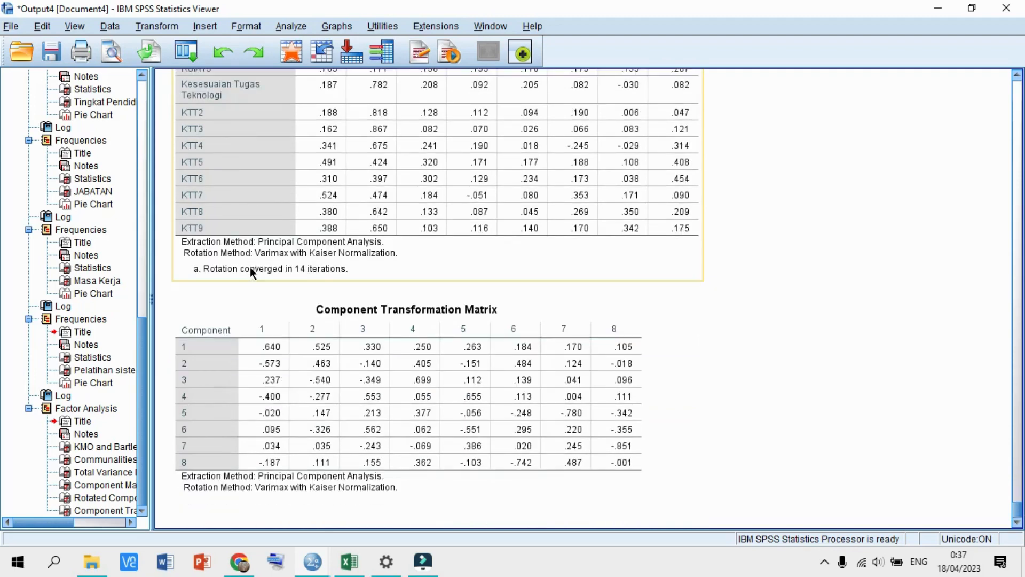
{"action": "scroll", "coordinate": [250, 267], "scroll_direction": "up", "scroll_amount": 9}
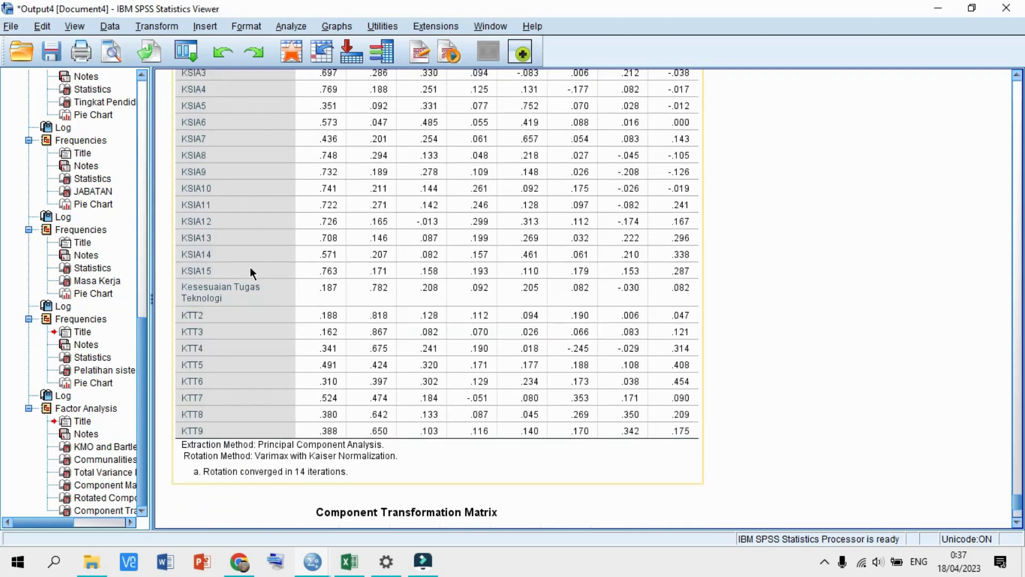
{"action": "scroll", "coordinate": [250, 267], "scroll_direction": "up", "scroll_amount": 6}
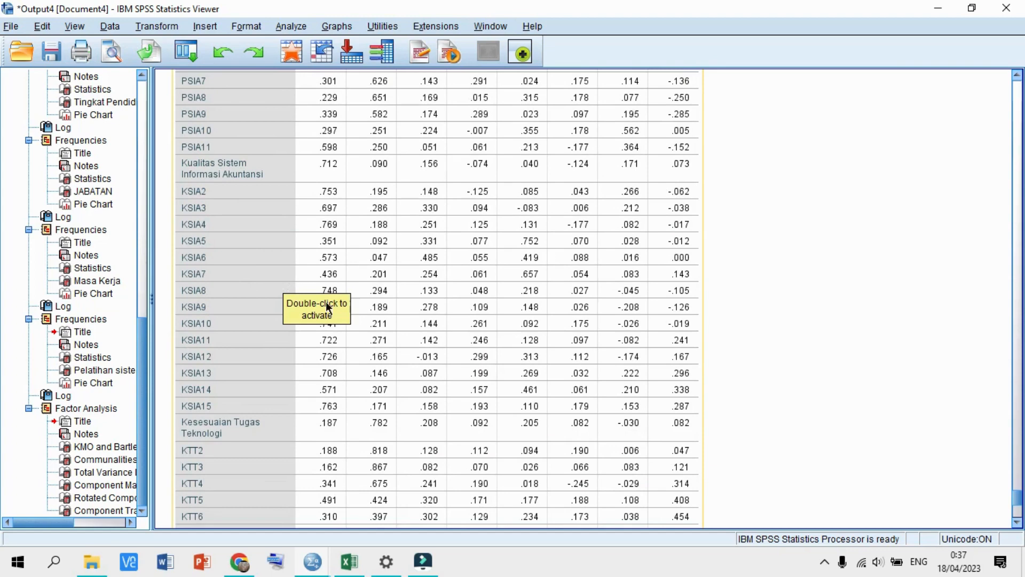
{"action": "scroll", "coordinate": [243, 319], "scroll_direction": "down", "scroll_amount": 6}
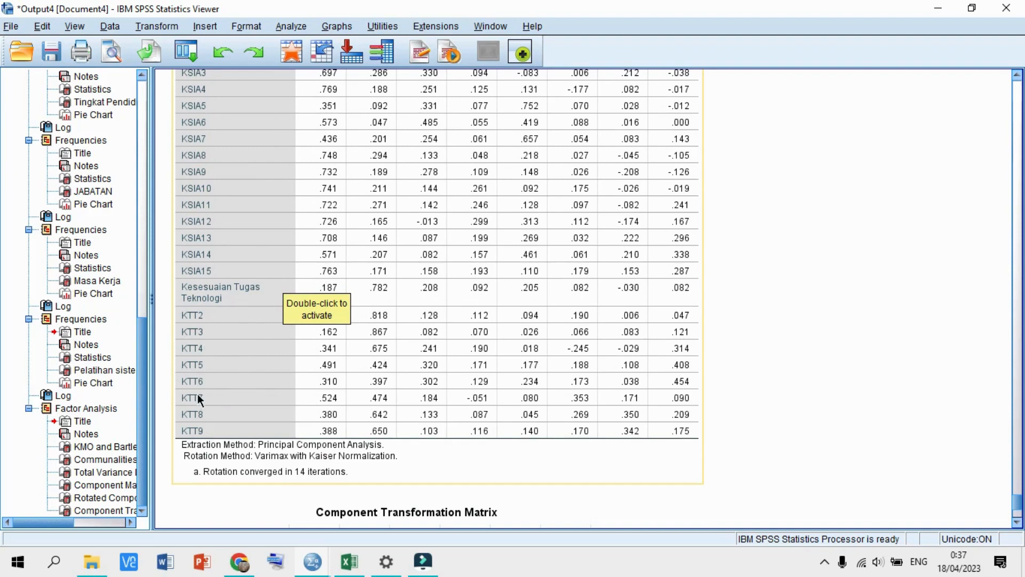
{"action": "scroll", "coordinate": [226, 399], "scroll_direction": "down", "scroll_amount": 4}
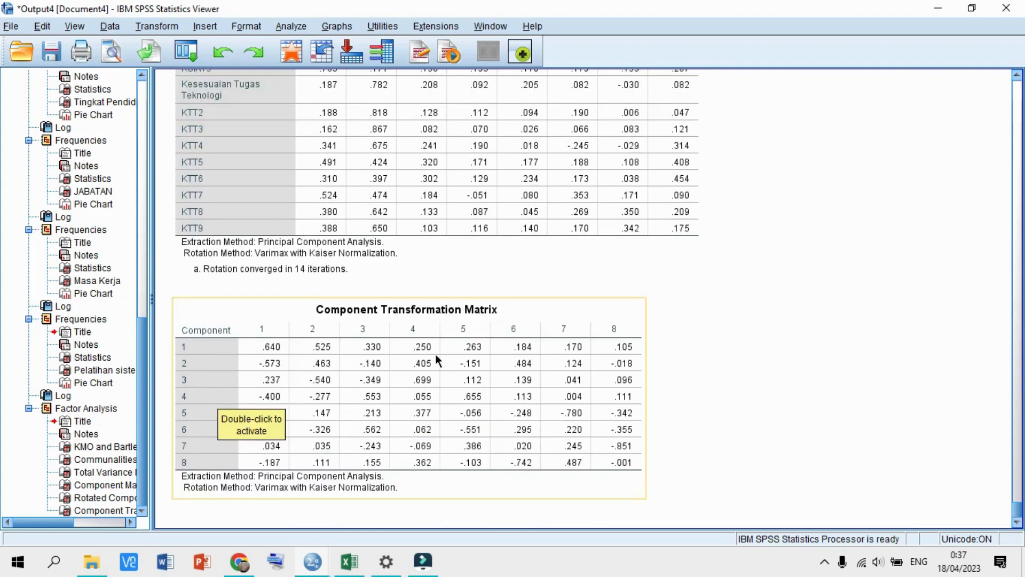
{"action": "scroll", "coordinate": [435, 354], "scroll_direction": "up", "scroll_amount": 8}
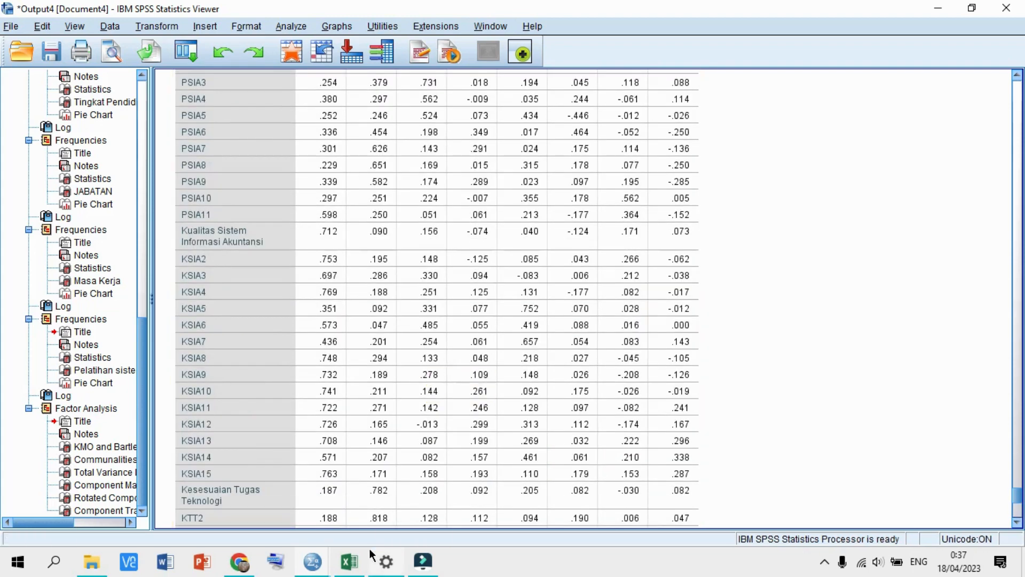
{"action": "mouse_move", "coordinate": [346, 569]}
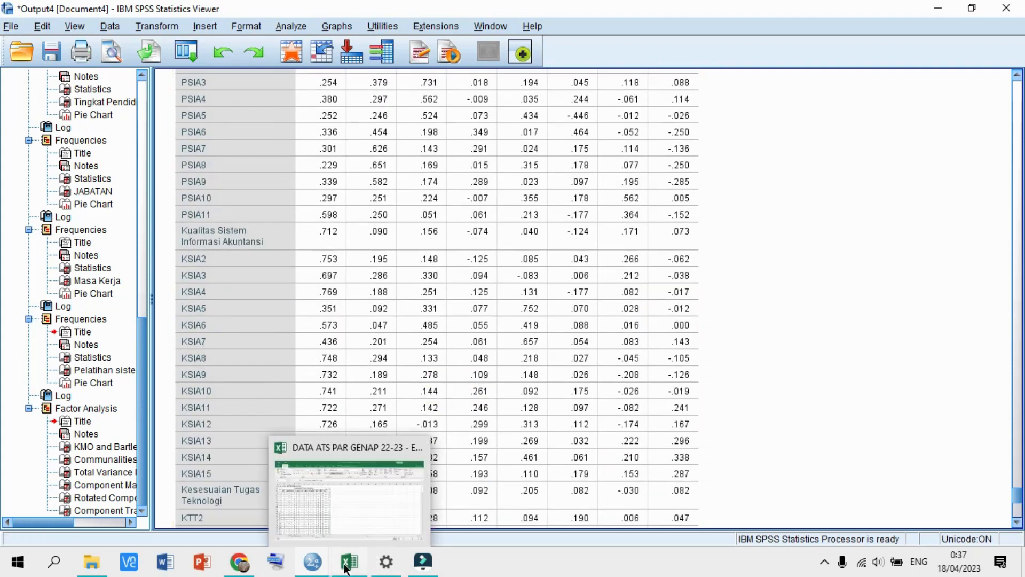
- Return to the Data Editor and reopen the Factor Analysis dialog
{"action": "left_click", "coordinate": [313, 562]}
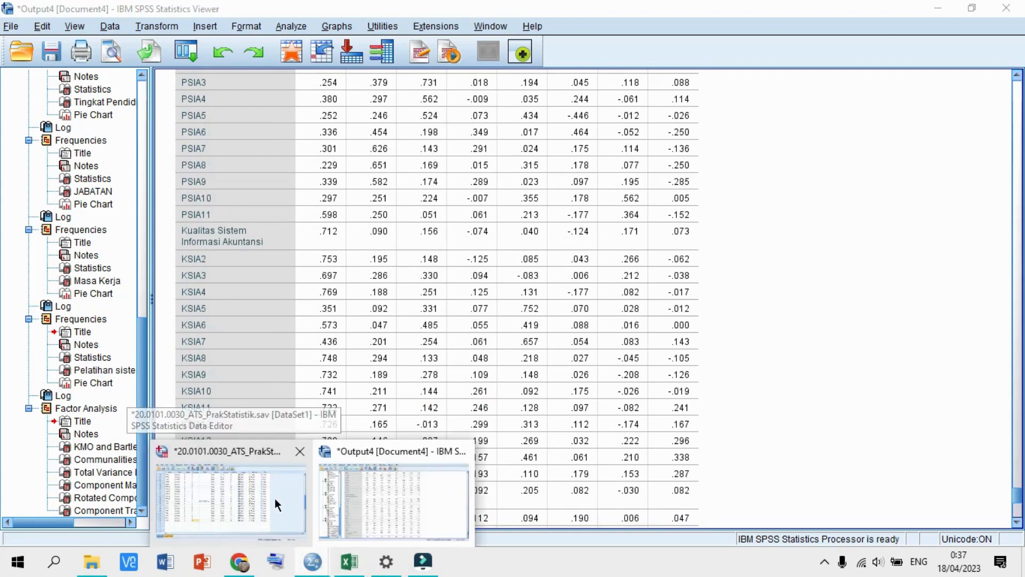
{"action": "left_click", "coordinate": [274, 498]}
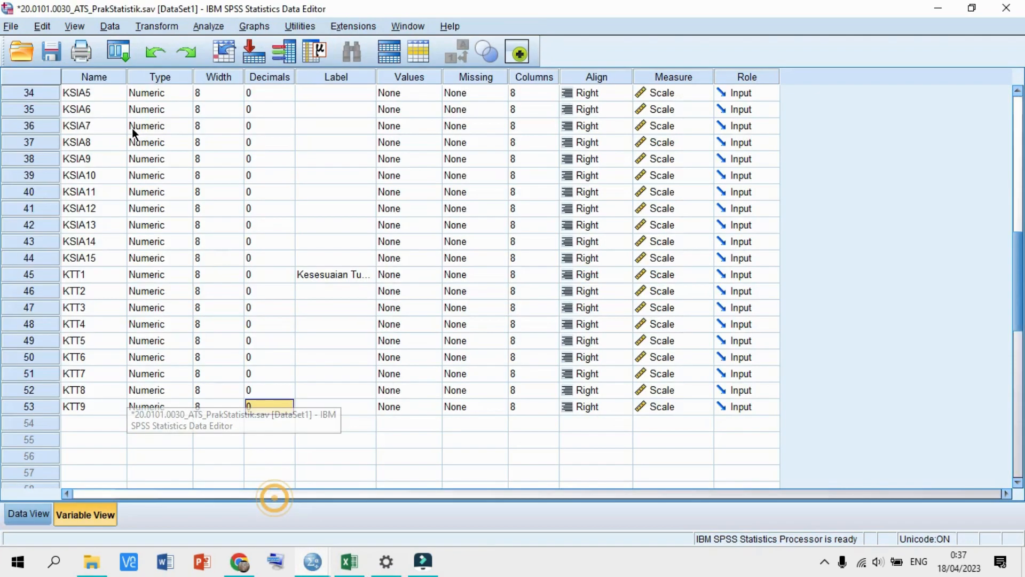
{"action": "left_click", "coordinate": [210, 25]}
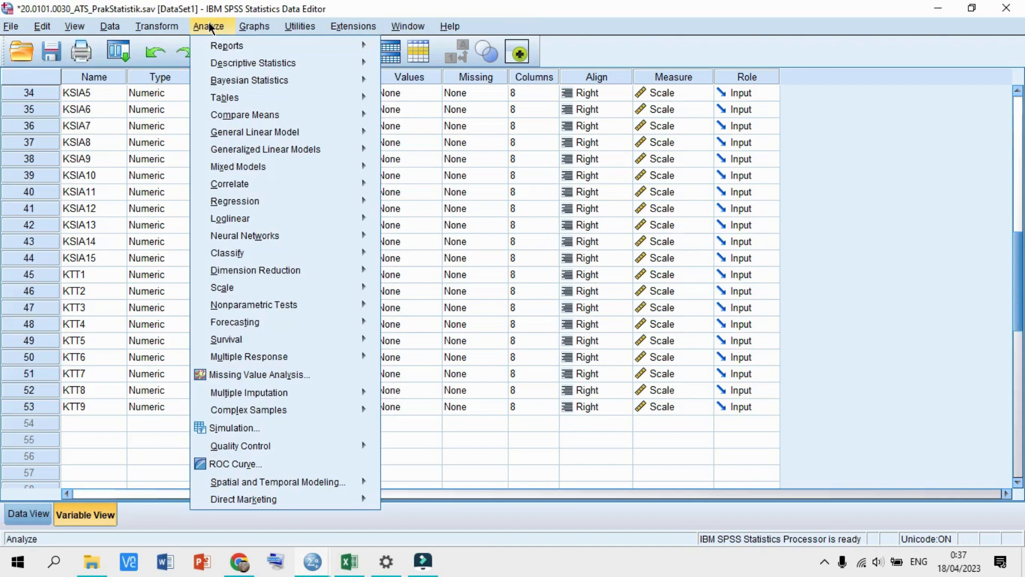
{"action": "left_click", "coordinate": [250, 62]}
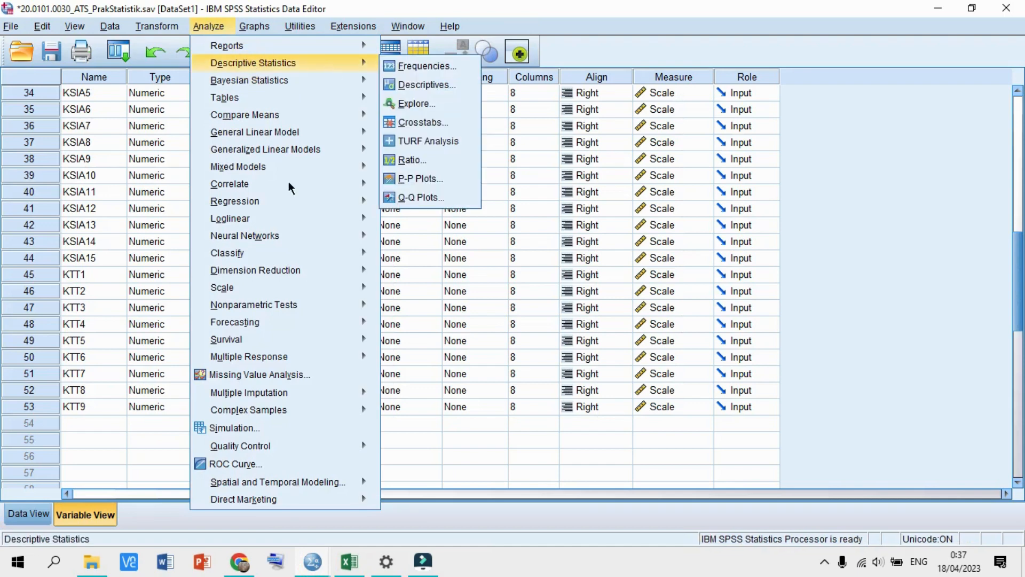
{"action": "left_click", "coordinate": [291, 254]}
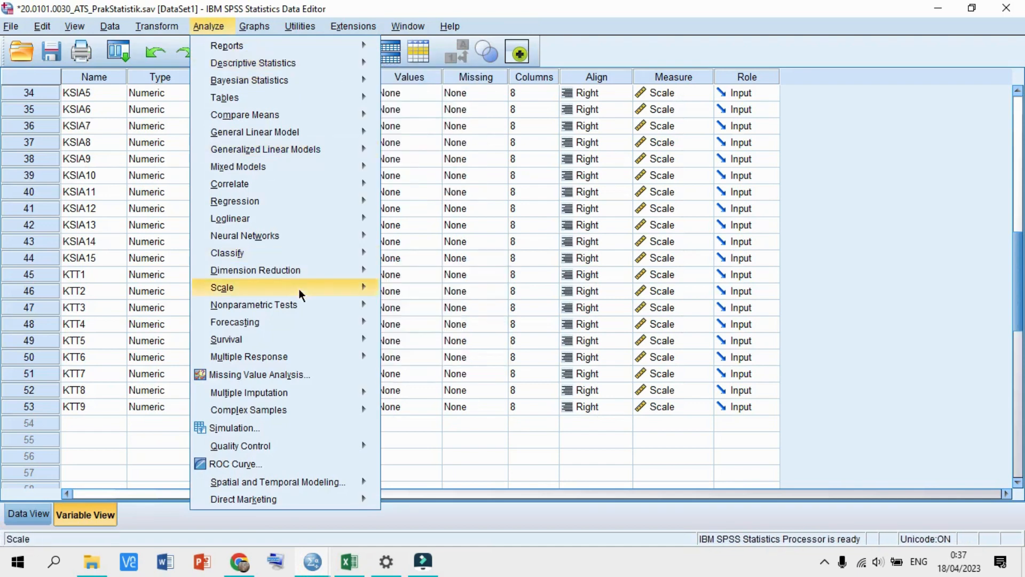
{"action": "mouse_move", "coordinate": [298, 275]}
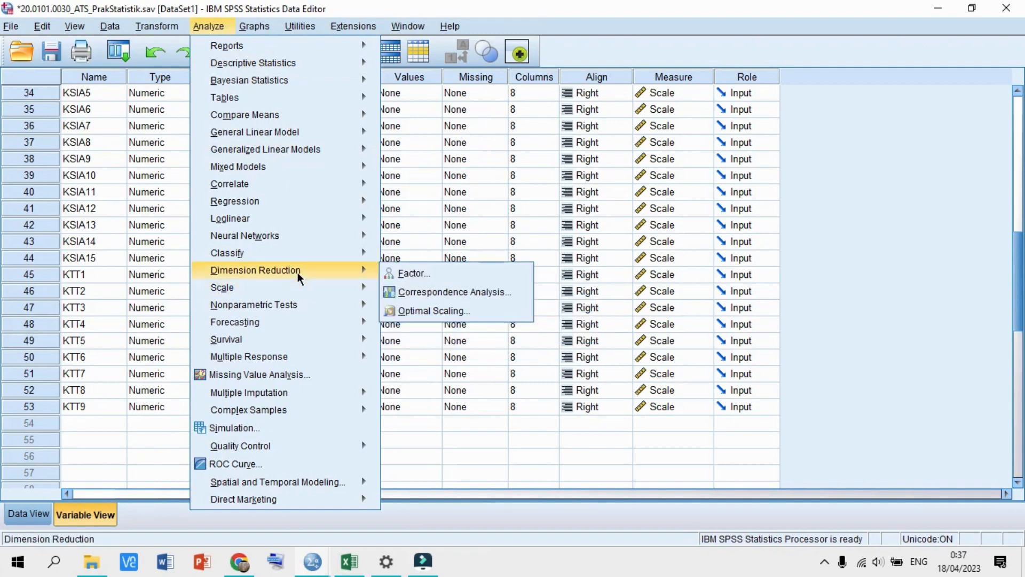
{"action": "left_click", "coordinate": [396, 274]}
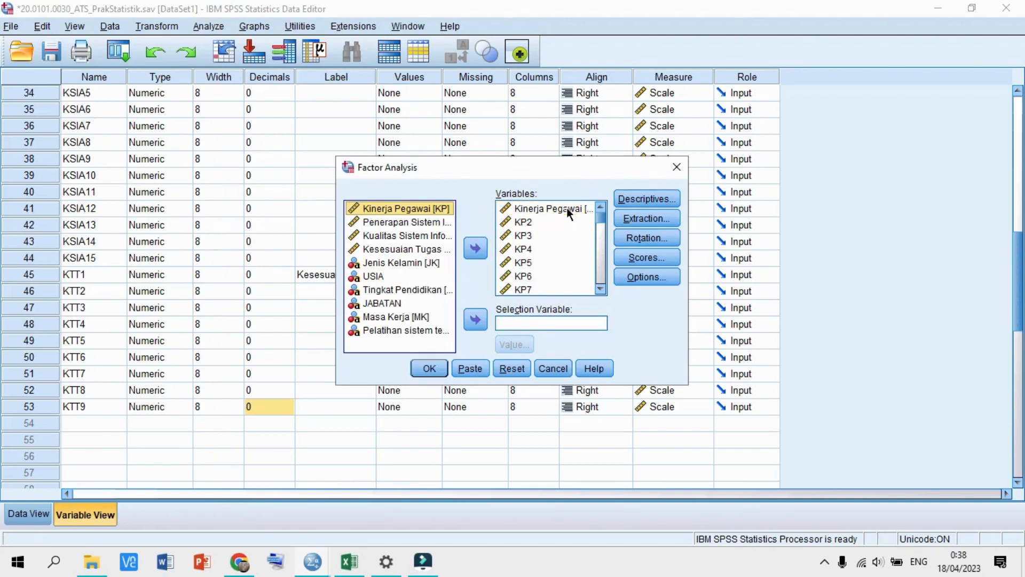
- Remove KP4 through KP8 from the factor analysis variables
{"action": "left_click", "coordinate": [529, 248]}
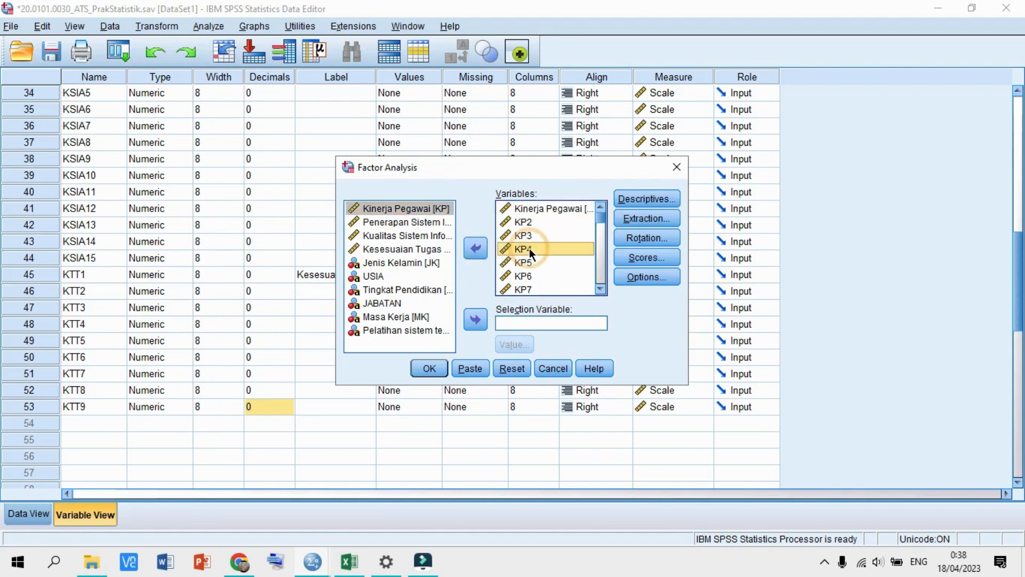
{"action": "left_click_drag", "start_coordinate": [530, 248], "coordinate": [546, 263]}
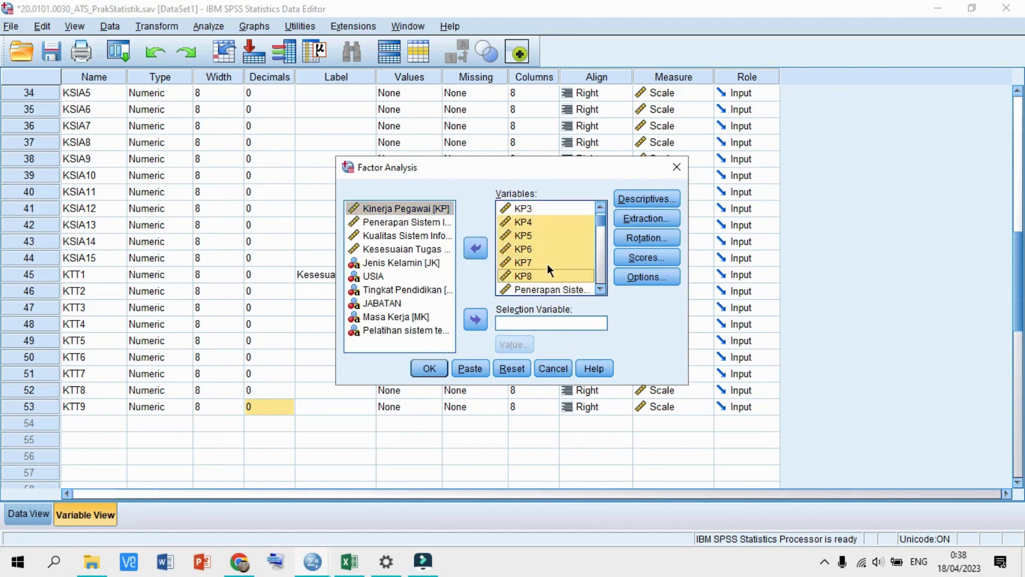
{"action": "left_click", "coordinate": [477, 254]}
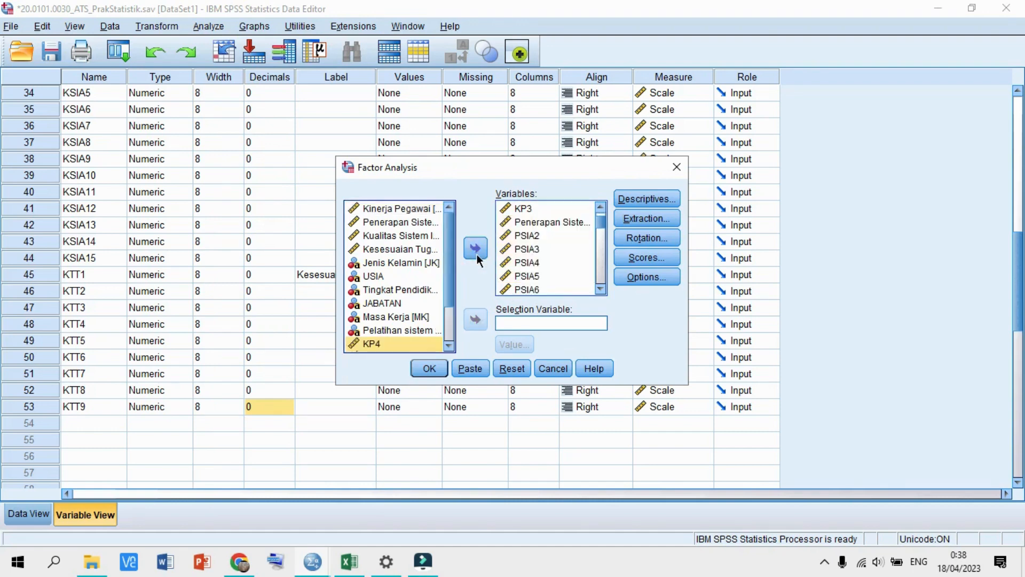
{"action": "scroll", "coordinate": [536, 267], "scroll_direction": "down", "scroll_amount": 2}
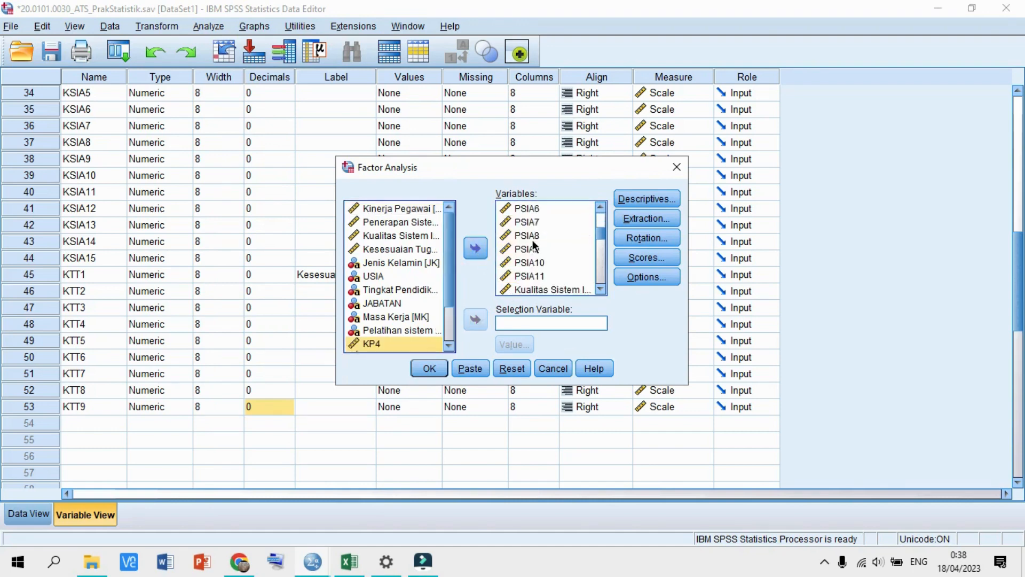
- Remove PSIA6 through PSIA11 from the factor analysis variables
{"action": "left_click", "coordinate": [528, 208]}
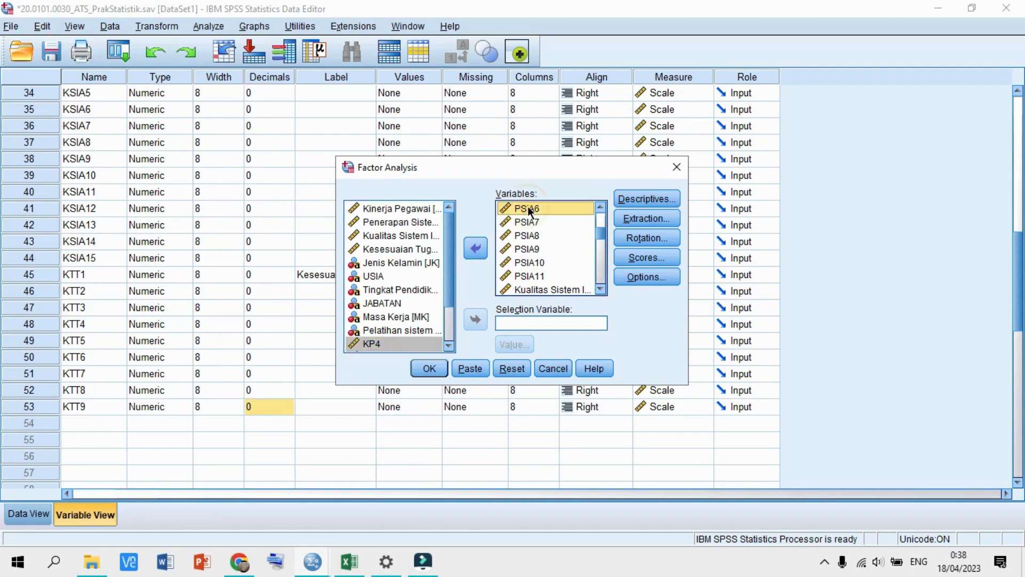
{"action": "key", "text": "shift+Down"}
{"action": "key", "text": "shift+Down"}
{"action": "key", "text": "shift+Down"}
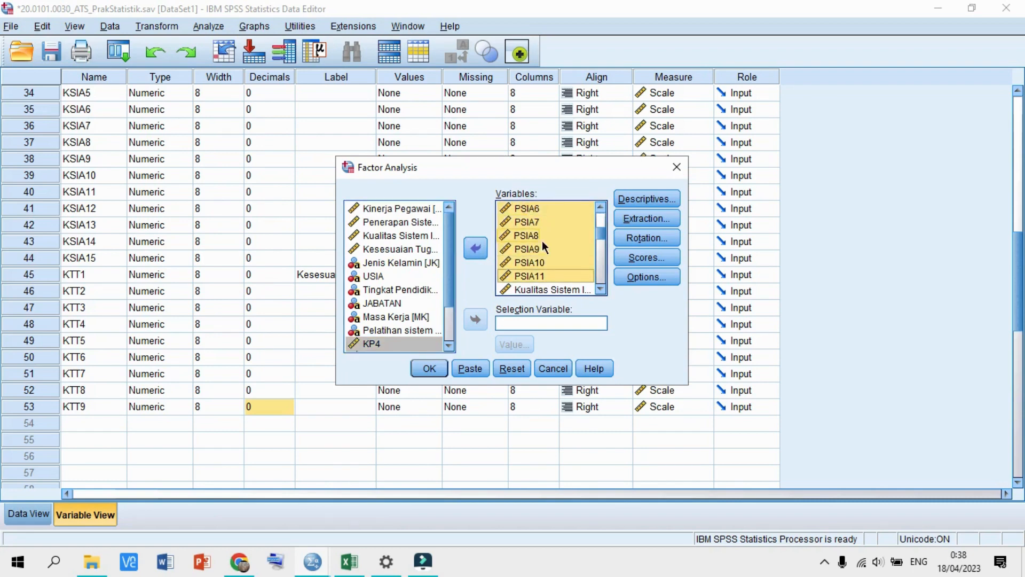
{"action": "scroll", "coordinate": [543, 240], "scroll_direction": "up", "scroll_amount": 1}
{"action": "scroll", "coordinate": [543, 240], "scroll_direction": "down", "scroll_amount": 1}
{"action": "scroll", "coordinate": [542, 240], "scroll_direction": "up", "scroll_amount": 1}
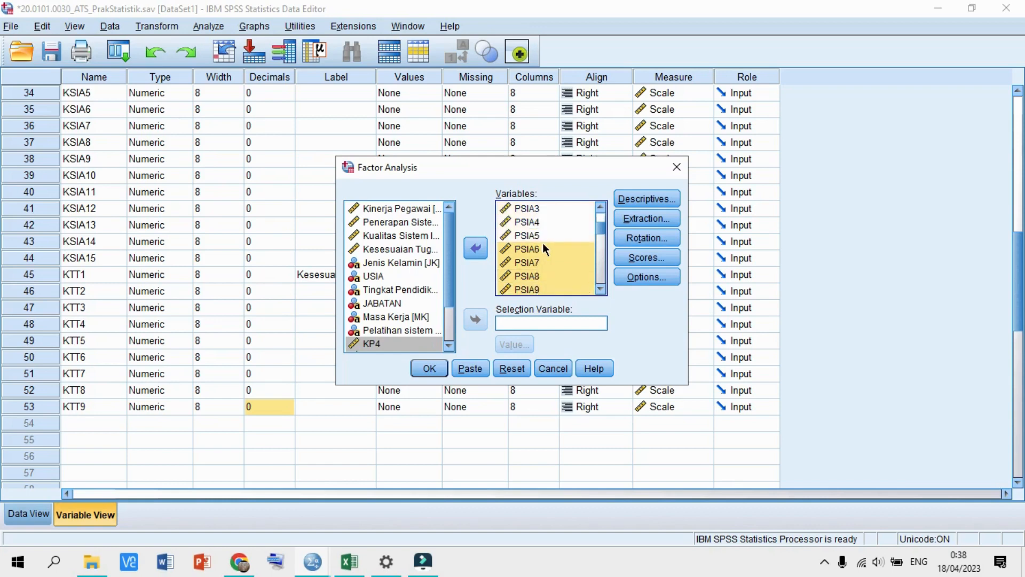
{"action": "scroll", "coordinate": [543, 244], "scroll_direction": "down", "scroll_amount": 1}
{"action": "scroll", "coordinate": [542, 244], "scroll_direction": "up", "scroll_amount": 1}
{"action": "scroll", "coordinate": [561, 279], "scroll_direction": "down", "scroll_amount": 1}
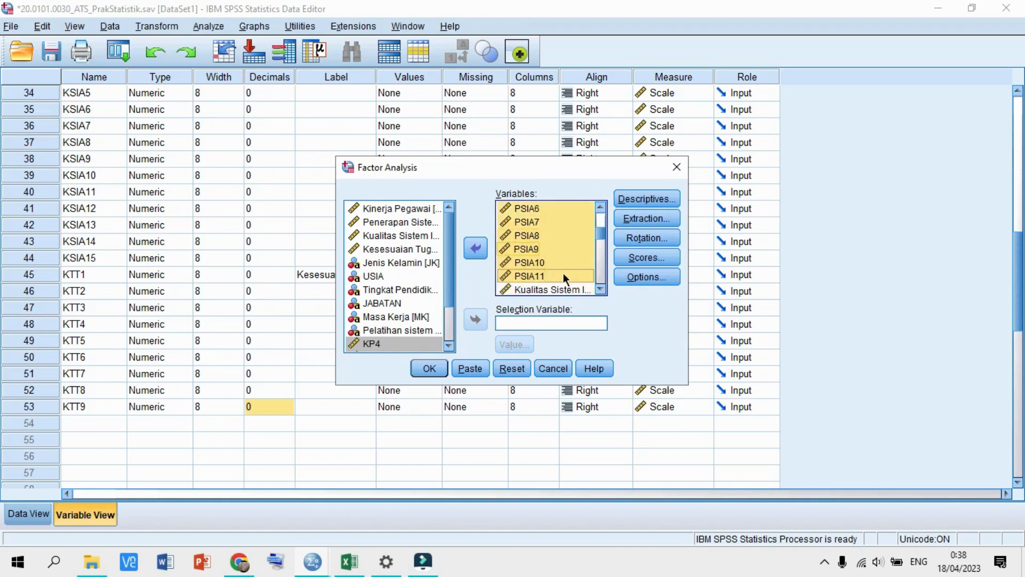
{"action": "left_click", "coordinate": [479, 248]}
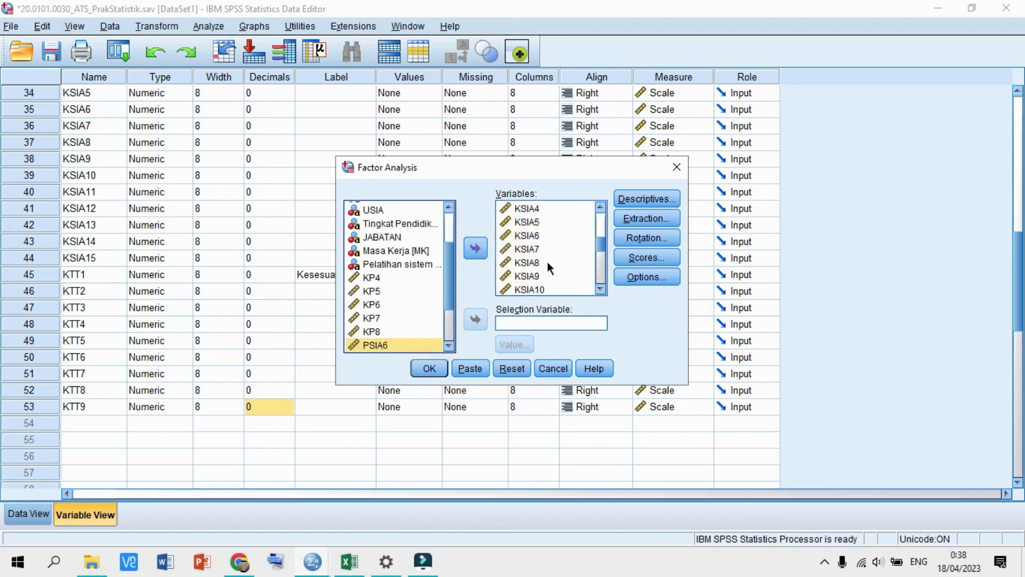
- Remove KSIA5 and KSIA7 from the factor analysis variables
{"action": "scroll", "coordinate": [547, 262], "scroll_direction": "up", "scroll_amount": 4}
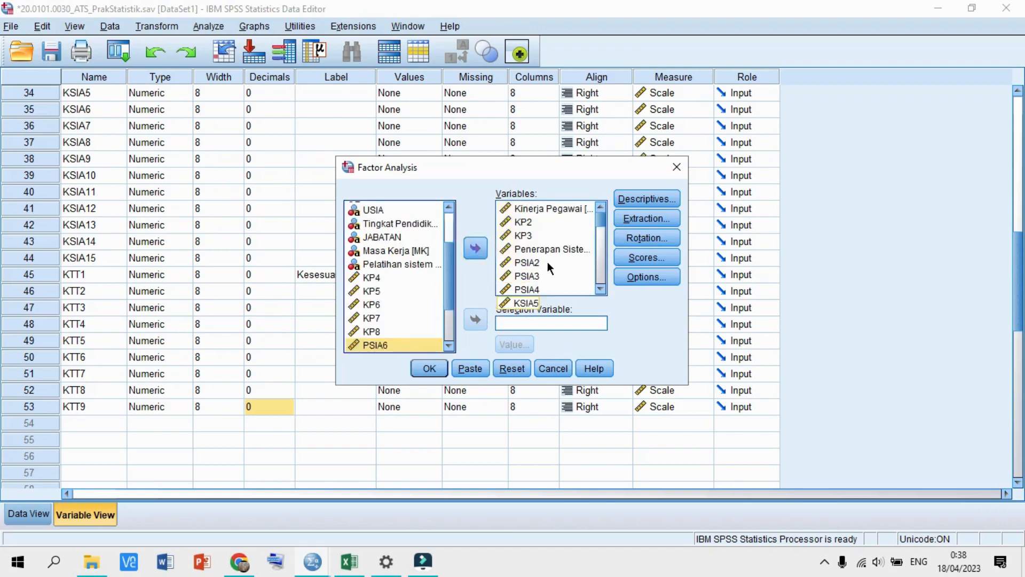
{"action": "scroll", "coordinate": [546, 262], "scroll_direction": "down", "scroll_amount": 1}
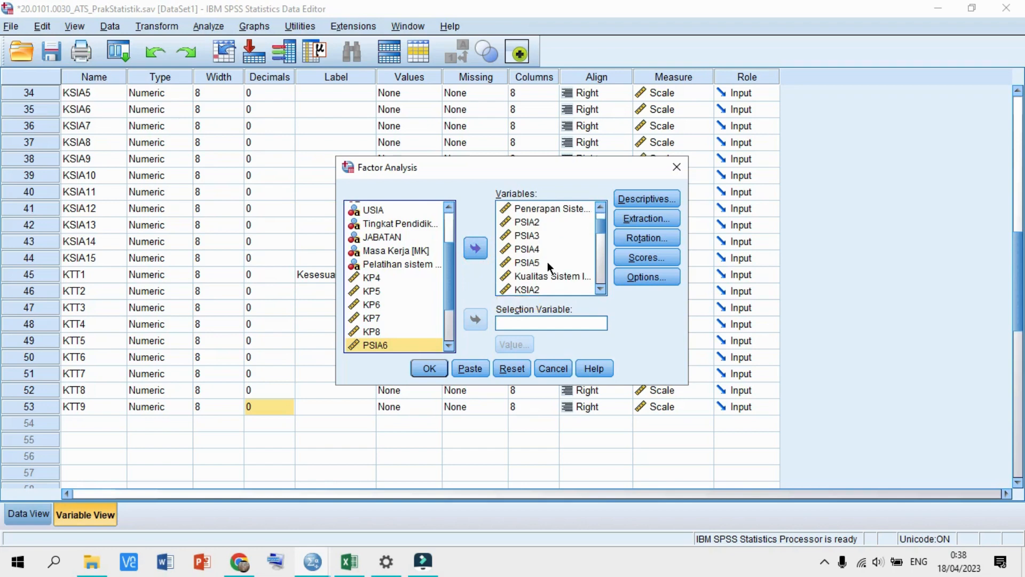
{"action": "scroll", "coordinate": [546, 262], "scroll_direction": "down", "scroll_amount": 2}
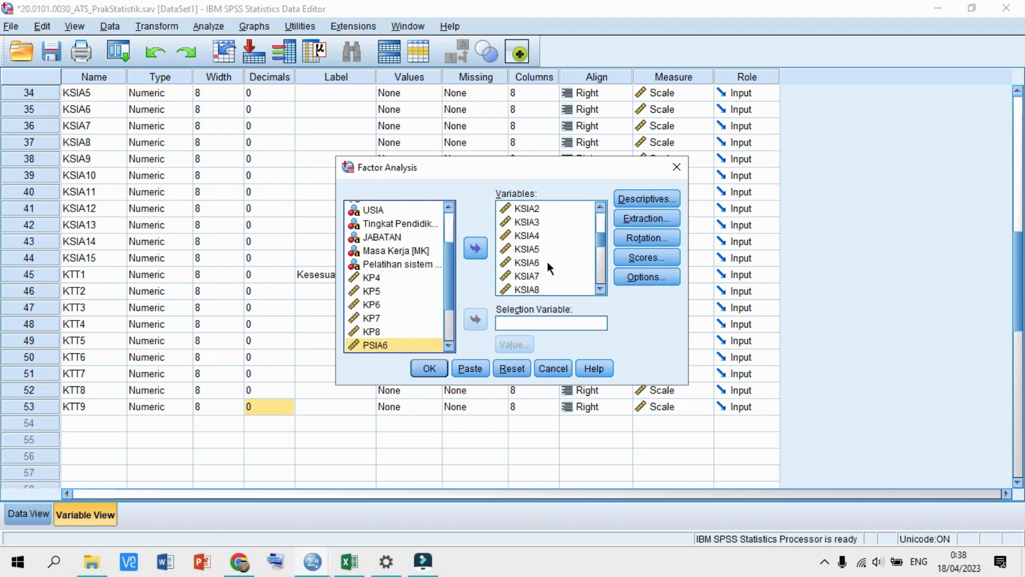
{"action": "left_click", "coordinate": [538, 248]}
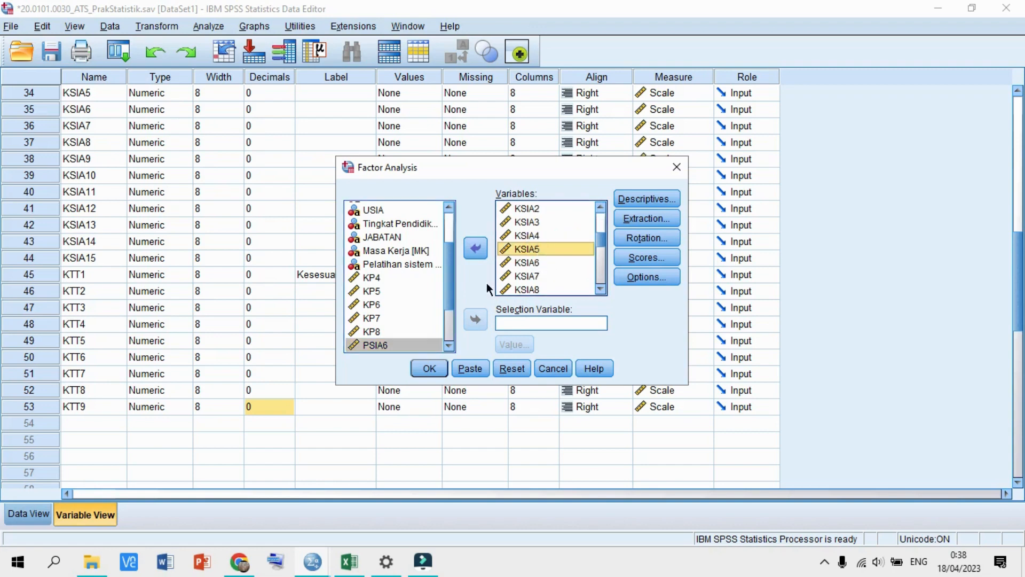
{"action": "left_click", "coordinate": [477, 249]}
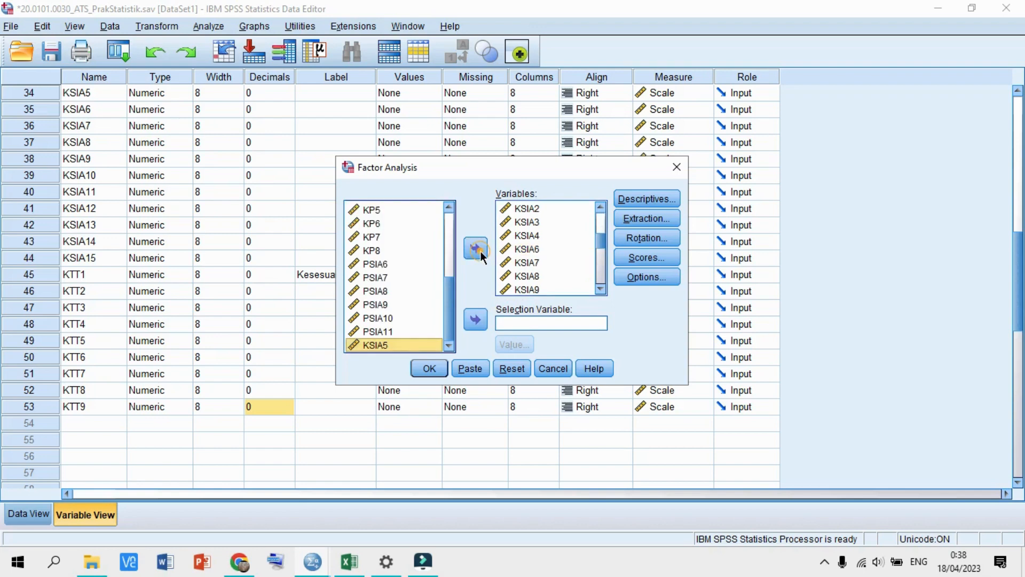
{"action": "left_click", "coordinate": [534, 261]}
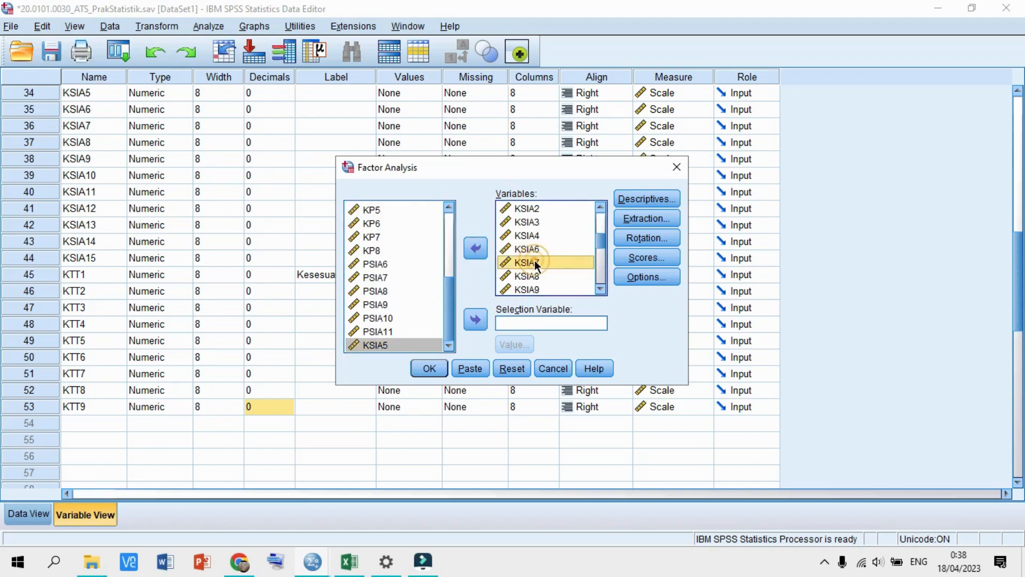
{"action": "left_click", "coordinate": [477, 250]}
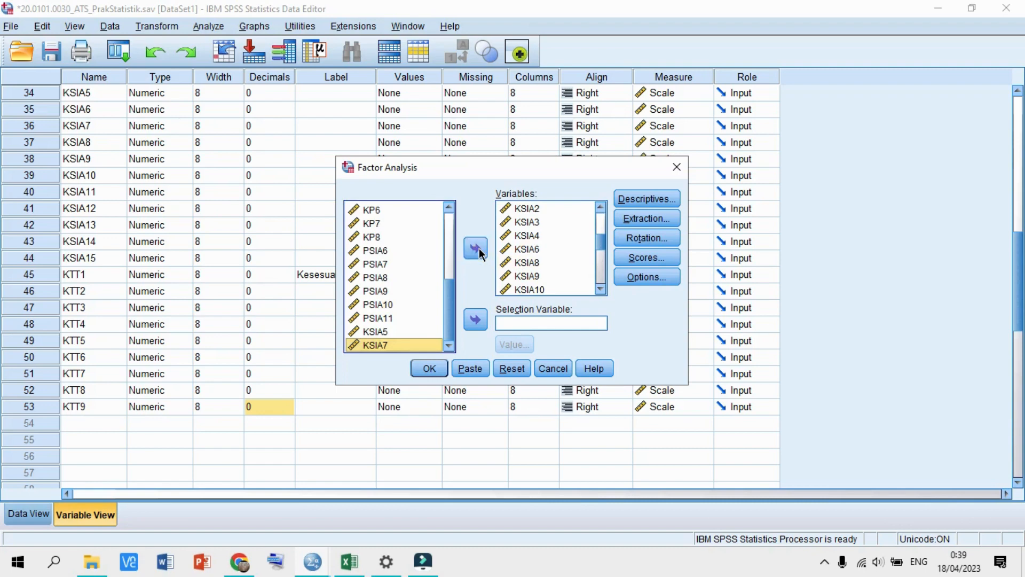
- Remove KTT5, KTT6 and KTT7, then run the reduced factor analysis
{"action": "scroll", "coordinate": [516, 266], "scroll_direction": "down", "scroll_amount": 3}
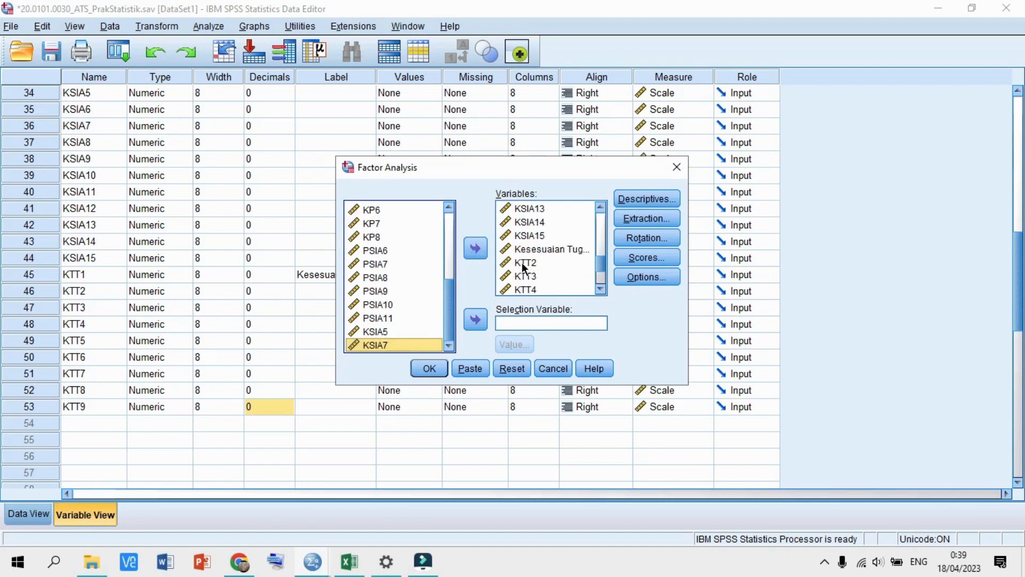
{"action": "scroll", "coordinate": [521, 264], "scroll_direction": "down", "scroll_amount": 1}
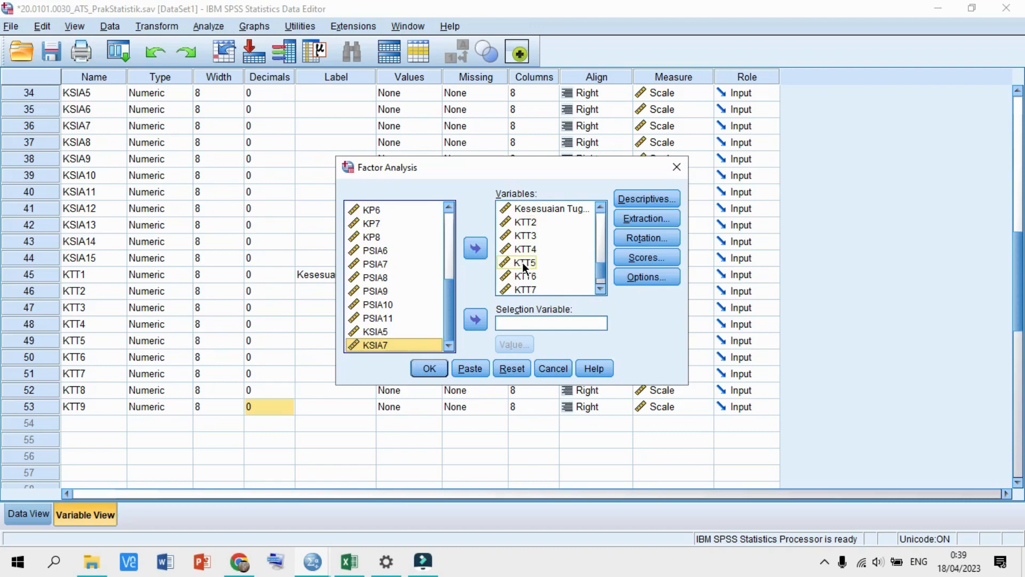
{"action": "left_click", "coordinate": [522, 261]}
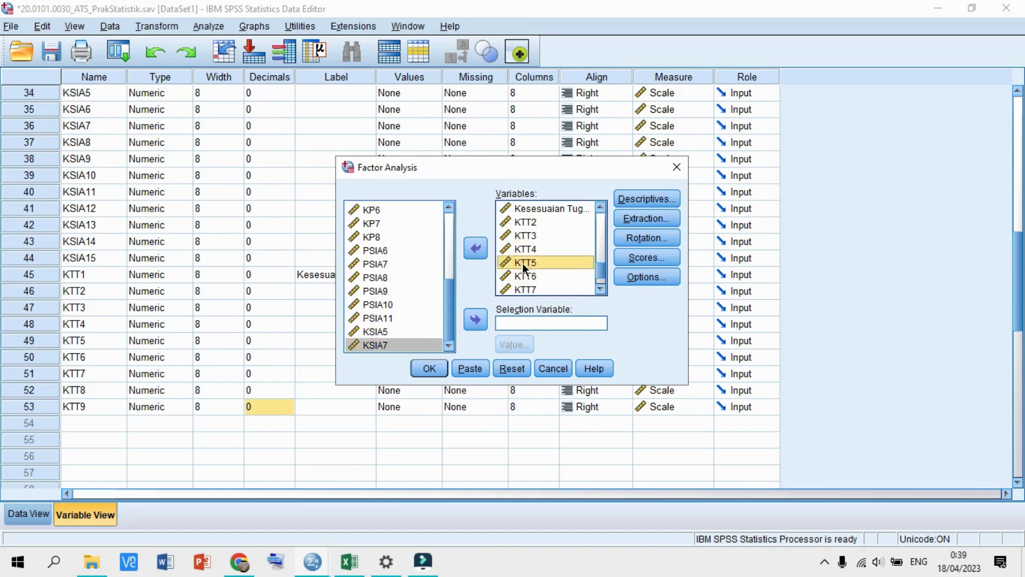
{"action": "key", "text": "shift+Down"}
{"action": "key", "text": "shift+Down"}
{"action": "scroll", "coordinate": [546, 273], "scroll_direction": "down", "scroll_amount": 1}
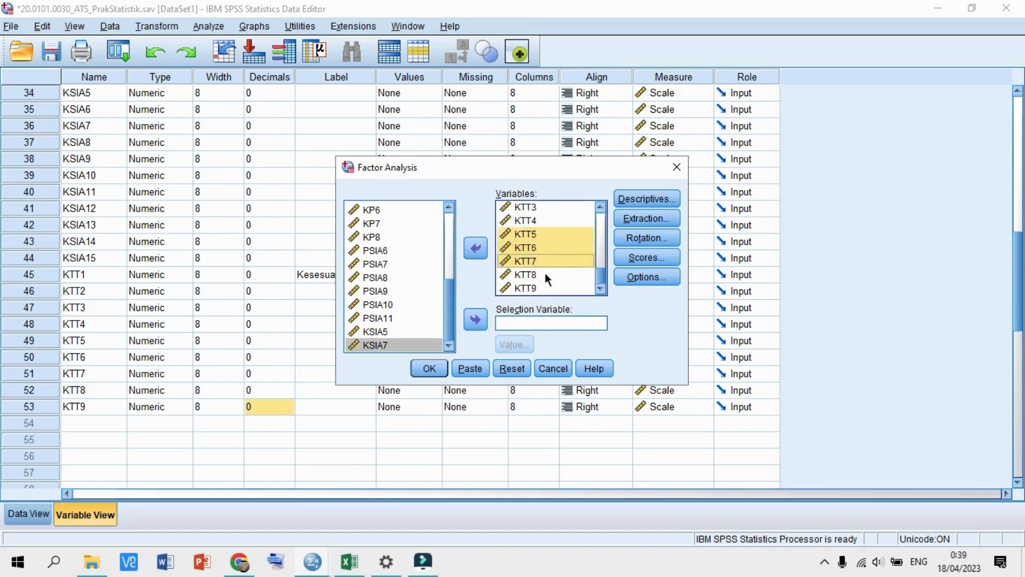
{"action": "left_click", "coordinate": [477, 247]}
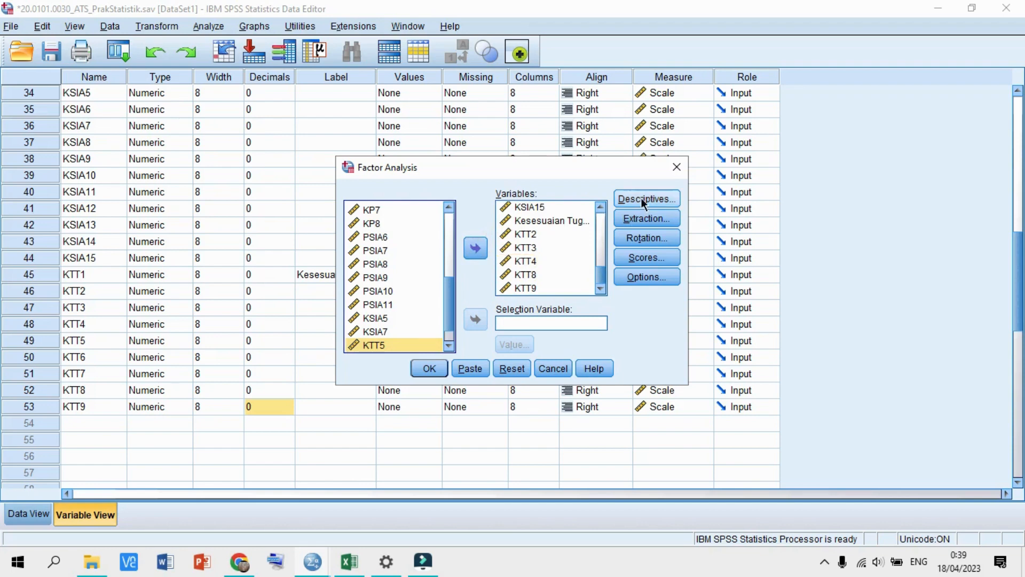
{"action": "left_click", "coordinate": [441, 368]}
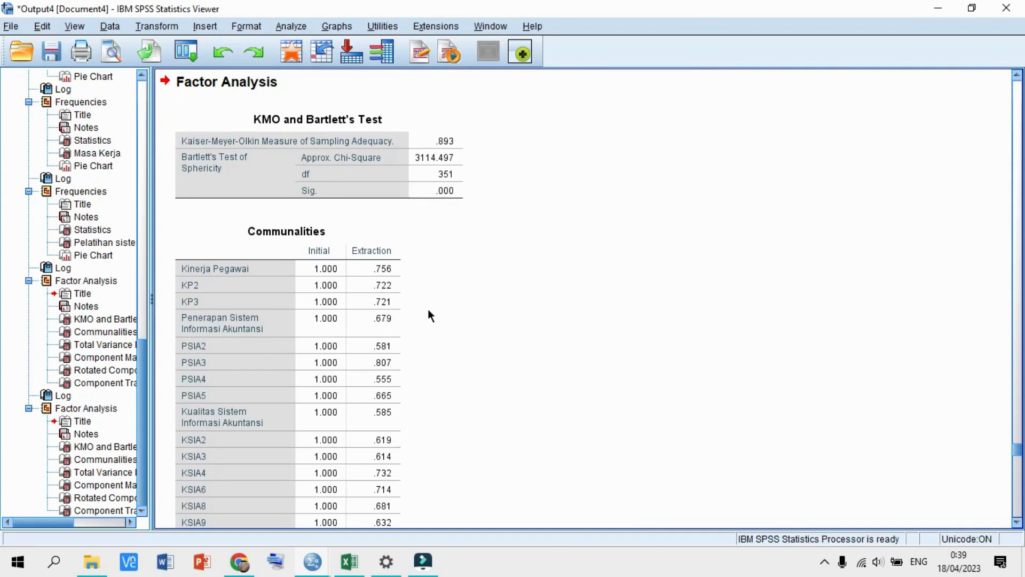
- Review the rerun's four-component Rotated Component Matrix and Component Transformation Matrix
{"action": "scroll", "coordinate": [427, 308], "scroll_direction": "down", "scroll_amount": 15}
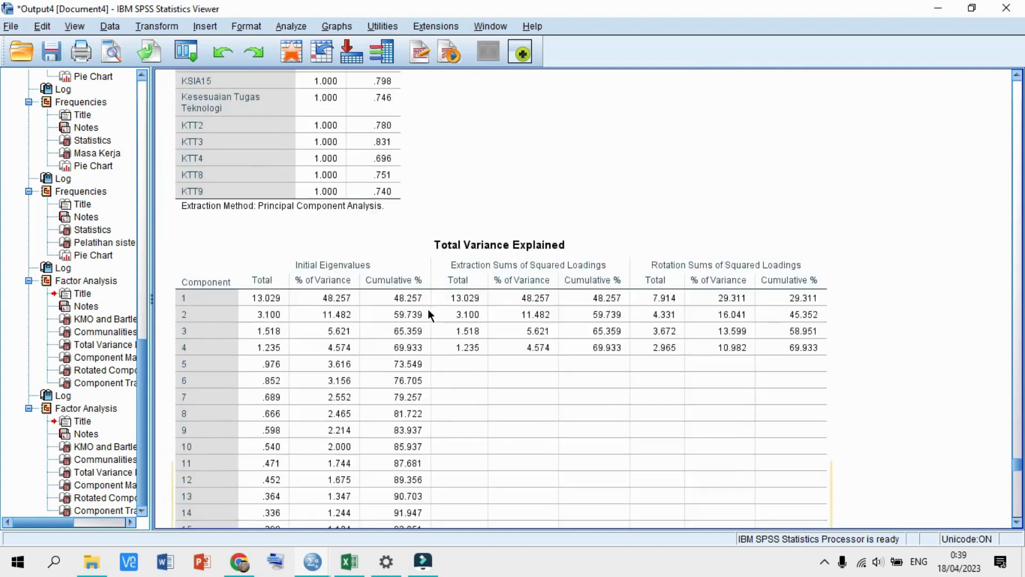
{"action": "scroll", "coordinate": [427, 314], "scroll_direction": "down", "scroll_amount": 5}
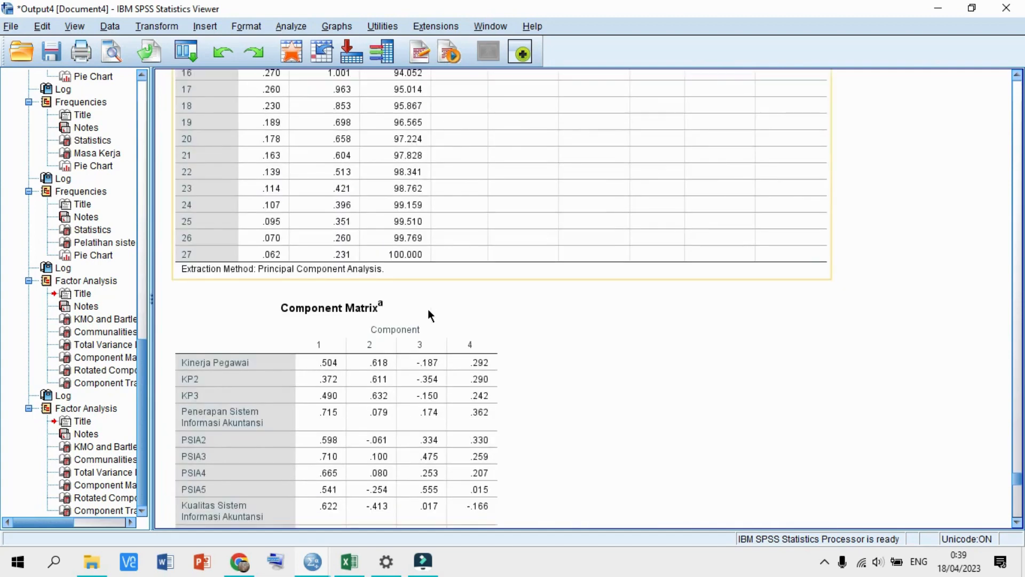
{"action": "scroll", "coordinate": [427, 309], "scroll_direction": "up", "scroll_amount": 6}
{"action": "scroll", "coordinate": [427, 308], "scroll_direction": "down", "scroll_amount": 9}
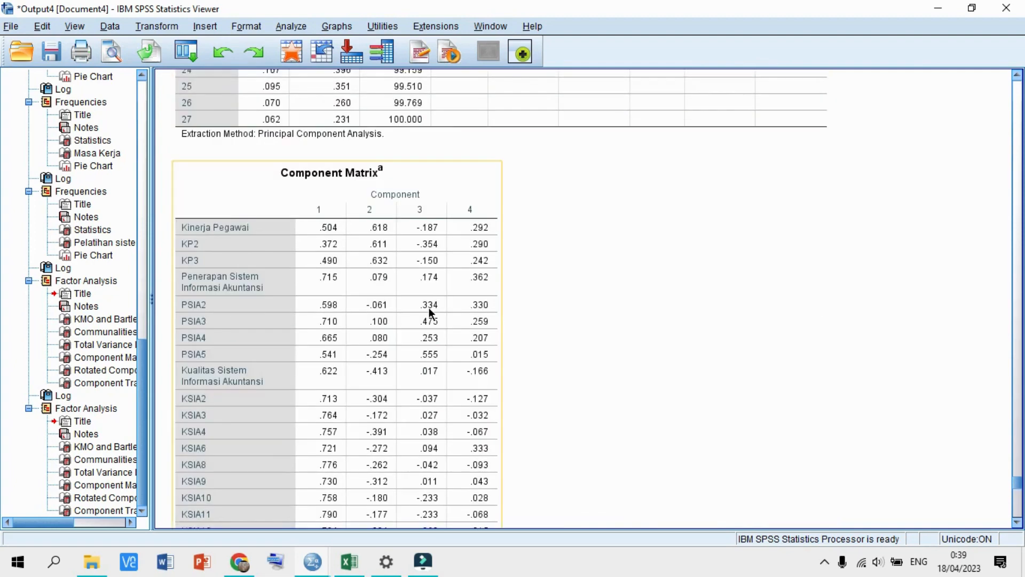
{"action": "scroll", "coordinate": [443, 357], "scroll_direction": "down", "scroll_amount": 9}
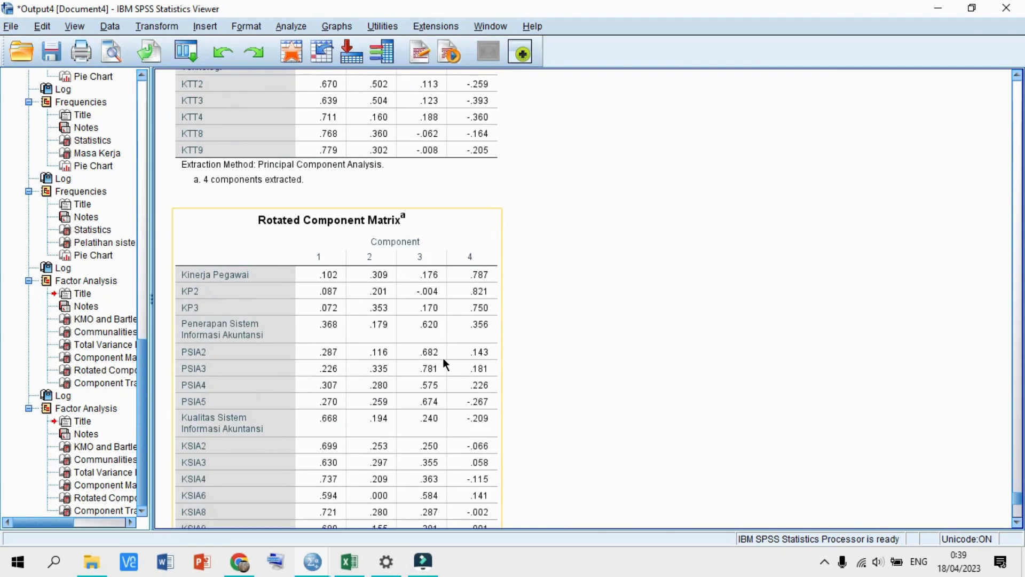
{"action": "scroll", "coordinate": [443, 363], "scroll_direction": "down", "scroll_amount": 5}
{"action": "scroll", "coordinate": [443, 359], "scroll_direction": "down", "scroll_amount": 3}
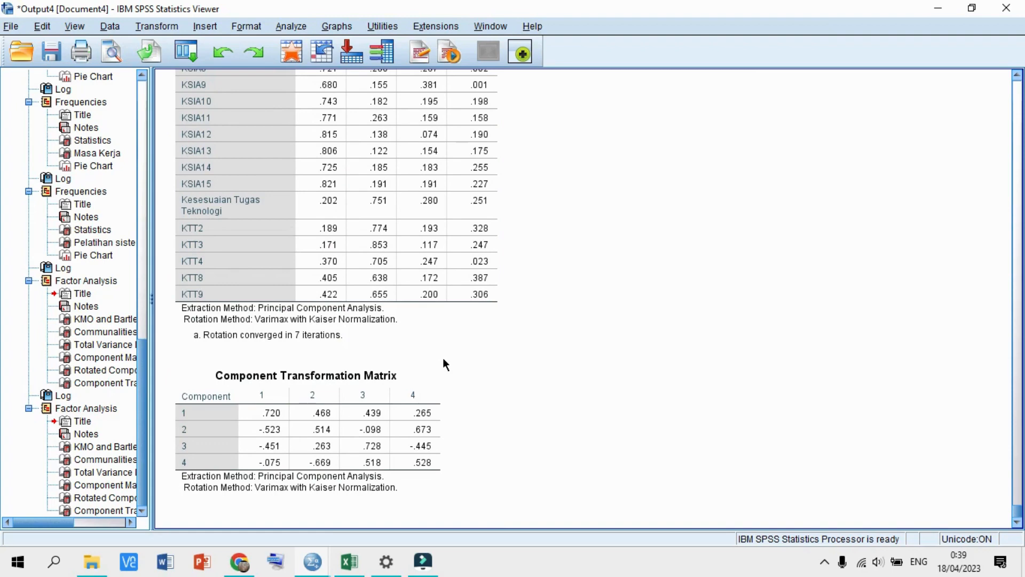
{"action": "left_click", "coordinate": [443, 363]}
{"action": "left_click", "coordinate": [312, 561]}
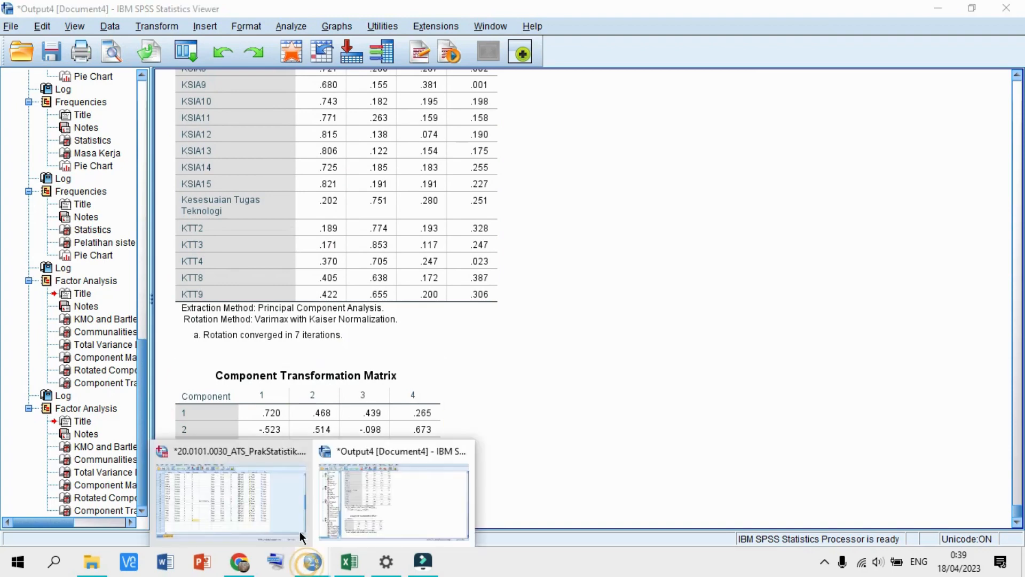
- Open Reliability Analysis from the Data Editor and clear the six leftover KTT items
{"action": "left_click", "coordinate": [278, 496]}
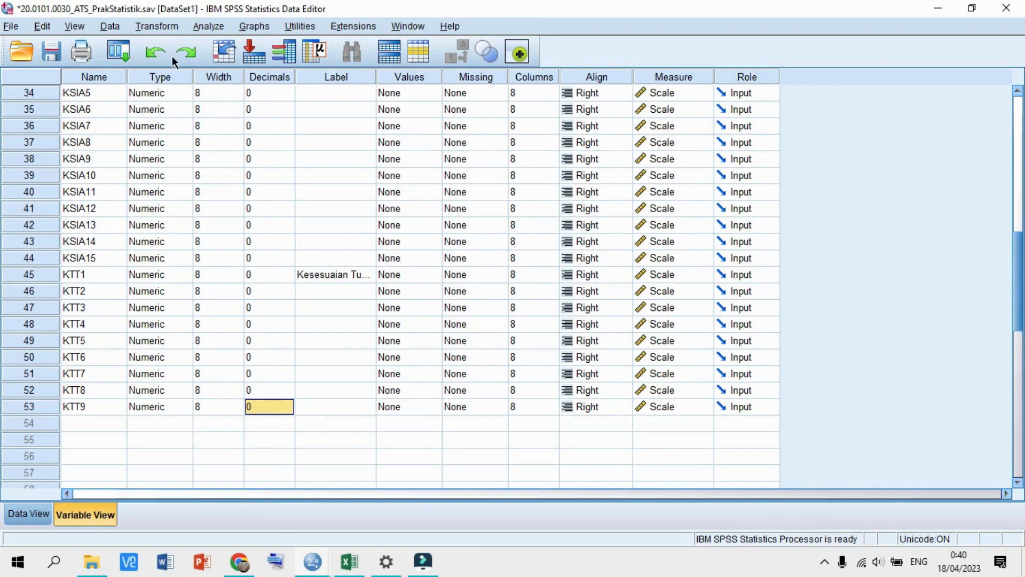
{"action": "left_click", "coordinate": [206, 28]}
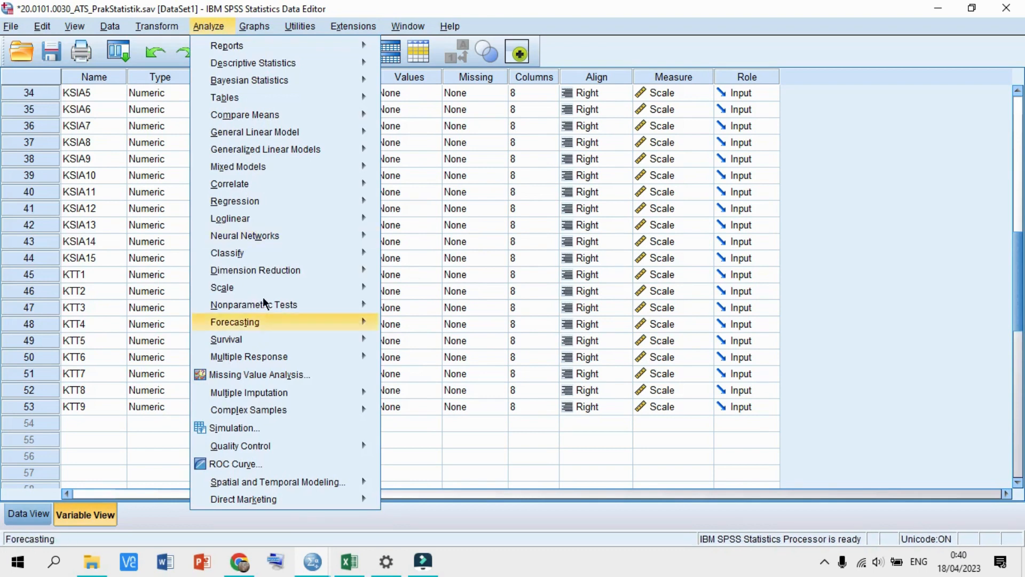
{"action": "mouse_move", "coordinate": [267, 288]}
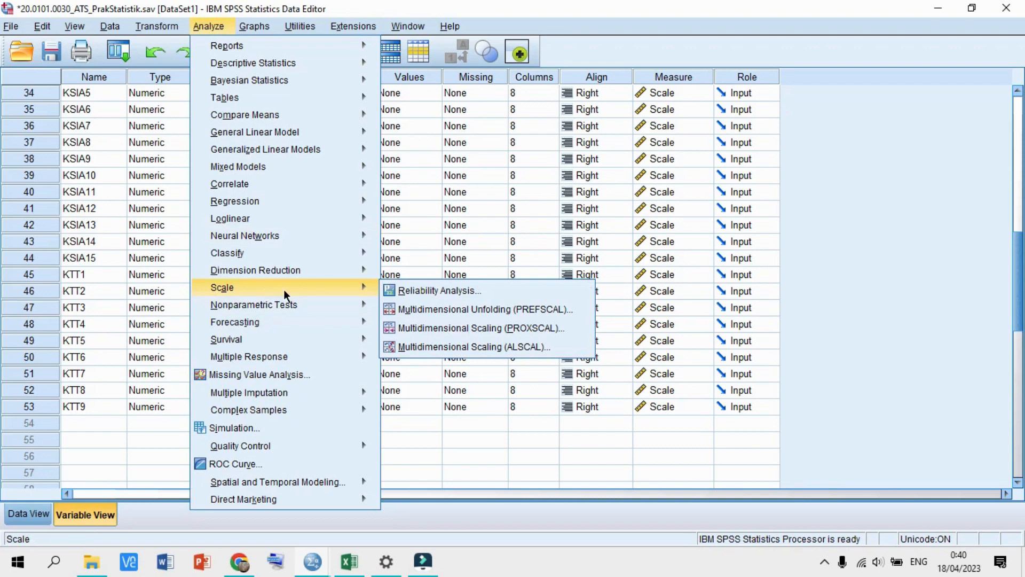
{"action": "left_click", "coordinate": [401, 289]}
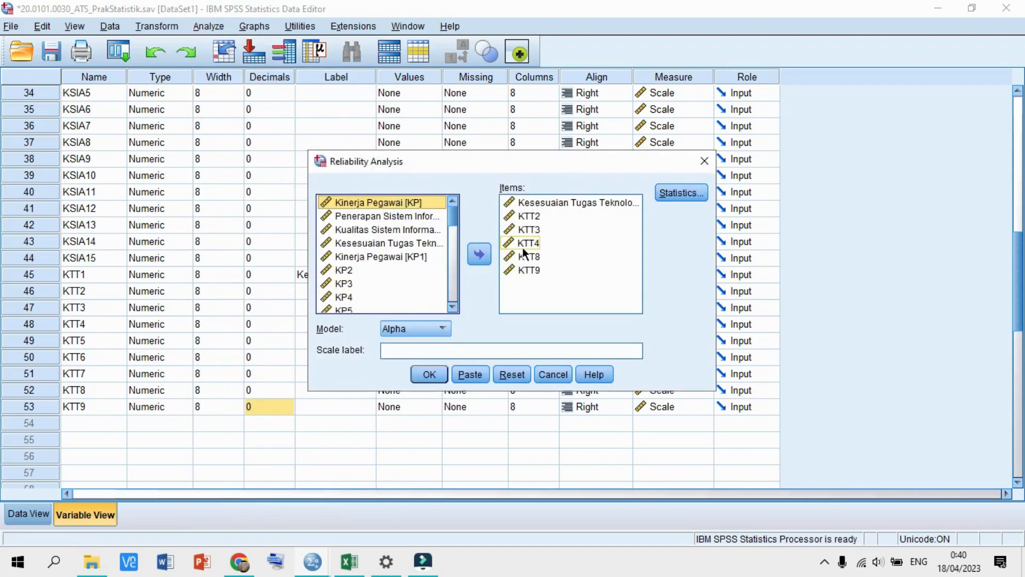
{"action": "left_click", "coordinate": [551, 206]}
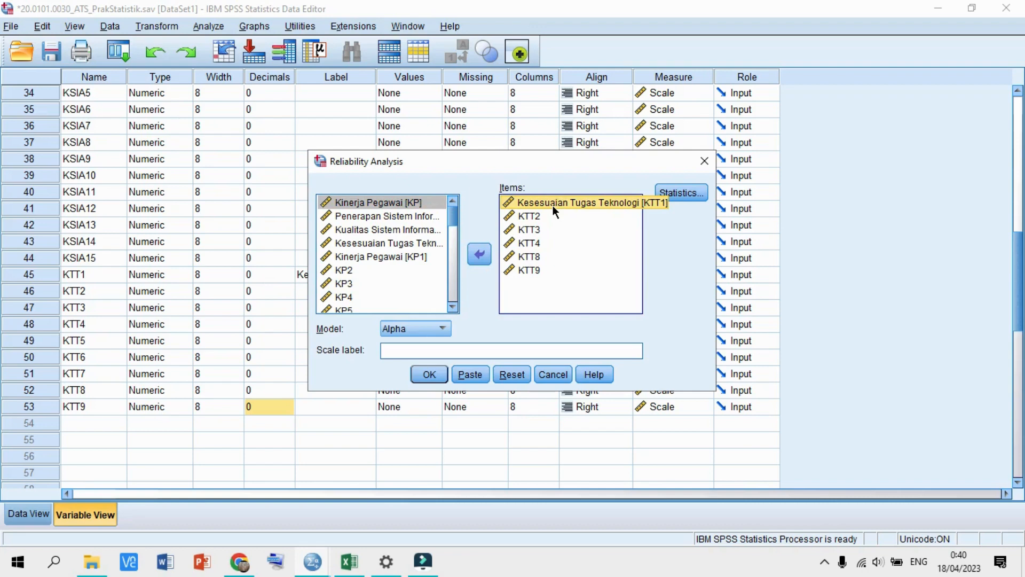
{"action": "key", "text": "shift+Down"}
{"action": "key", "text": "shift+Down"}
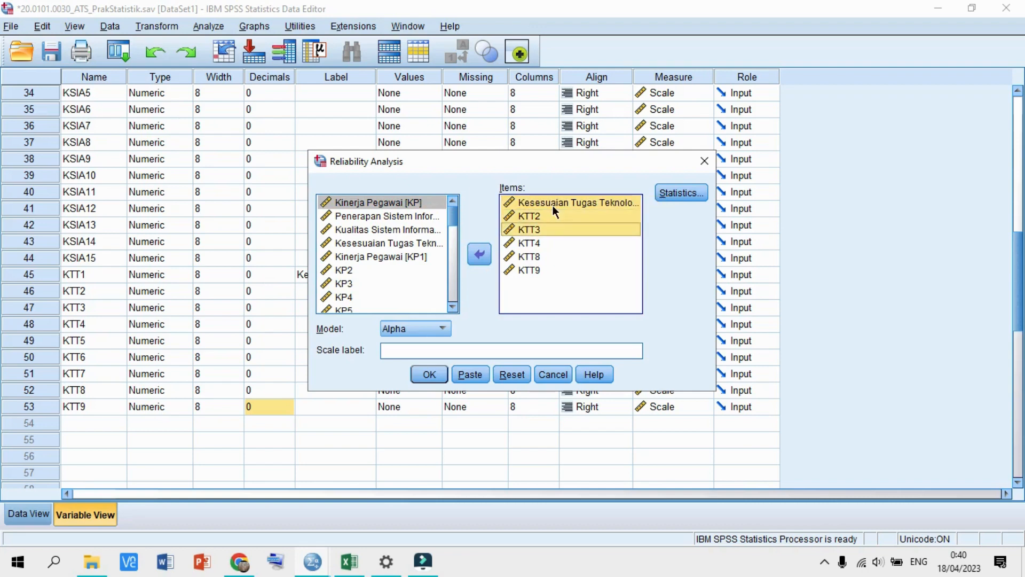
{"action": "key", "text": "shift+Down"}
{"action": "key", "text": "shift+Down"}
{"action": "key", "text": "shift+Down"}
{"action": "left_click", "coordinate": [484, 248]}
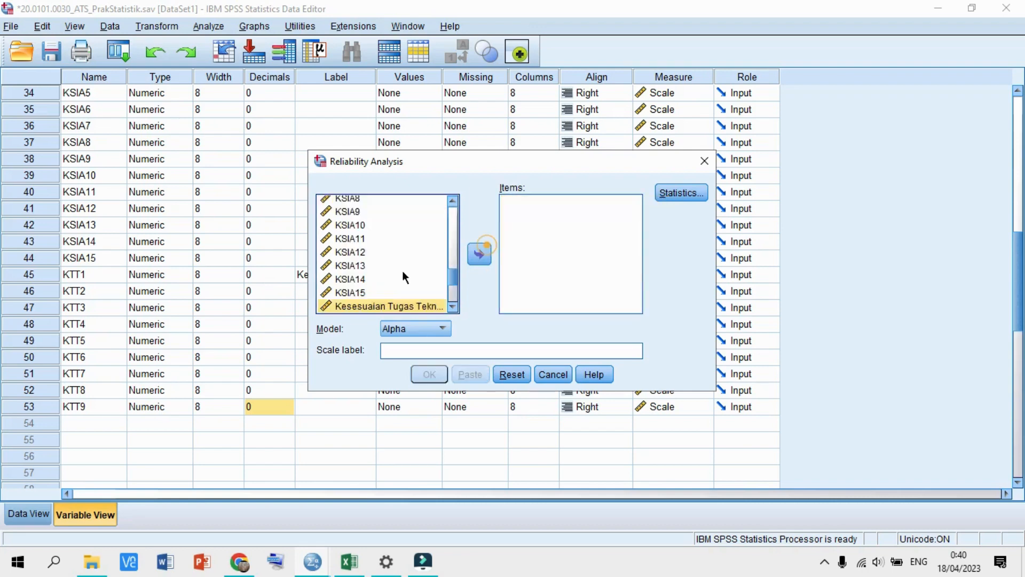
- Add Kinerja Pegawai [KP1], KP2 and KP3 as the reliability items
{"action": "scroll", "coordinate": [403, 270], "scroll_direction": "up", "scroll_amount": 10}
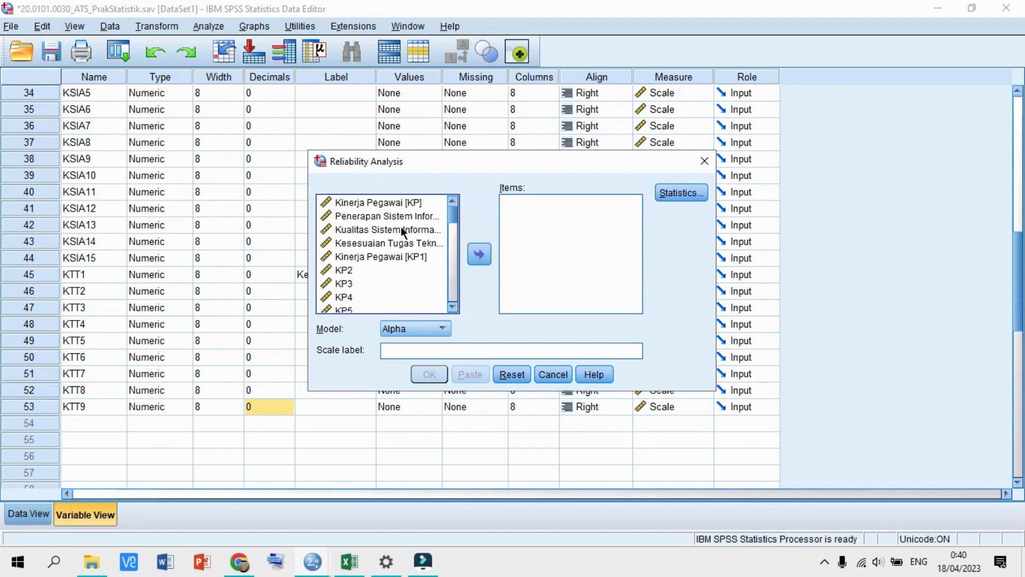
{"action": "scroll", "coordinate": [404, 250], "scroll_direction": "down", "scroll_amount": 1}
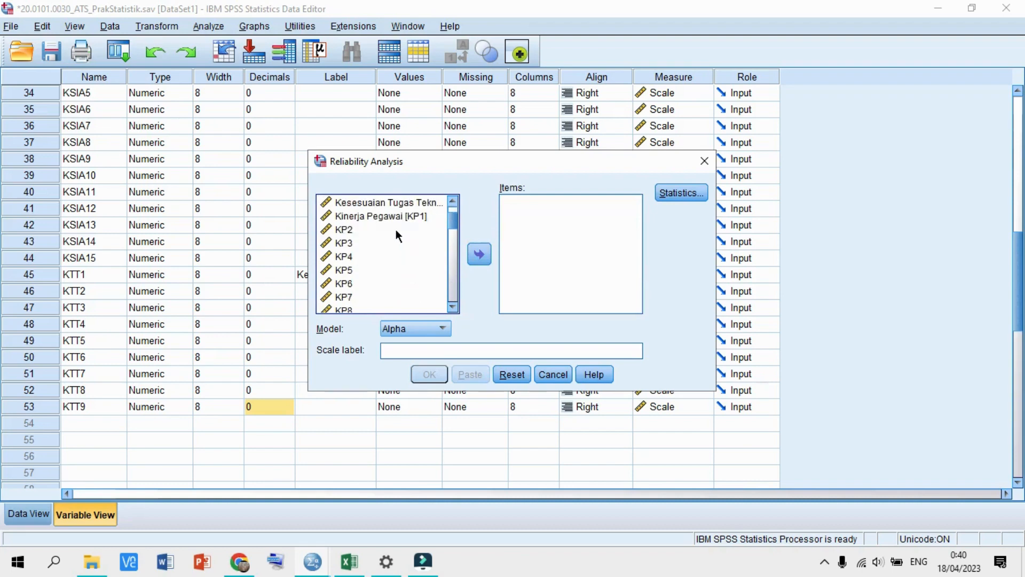
{"action": "left_click", "coordinate": [396, 230]}
{"action": "scroll", "coordinate": [395, 229], "scroll_direction": "up", "scroll_amount": 1}
{"action": "scroll", "coordinate": [395, 229], "scroll_direction": "down", "scroll_amount": 2}
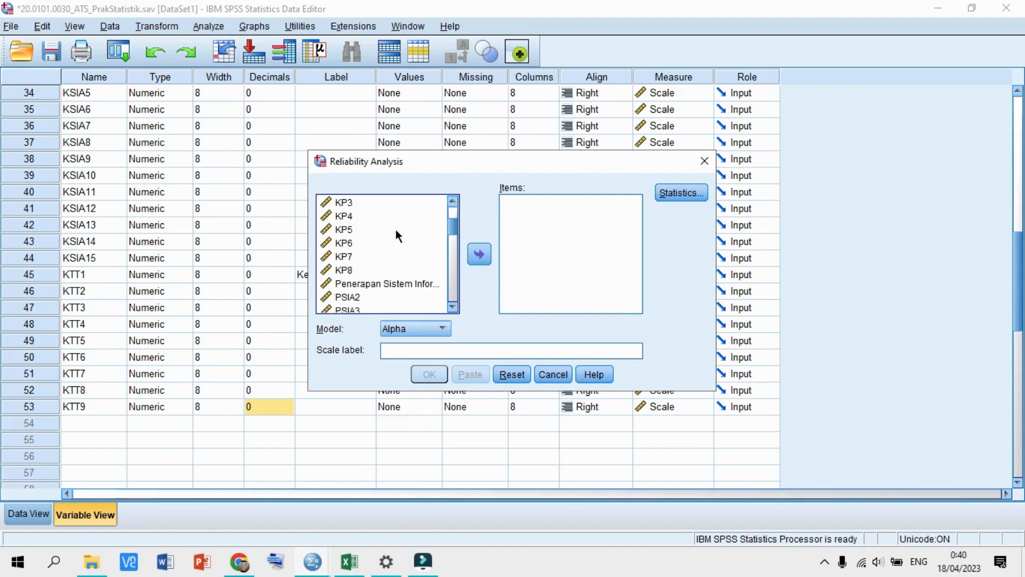
{"action": "scroll", "coordinate": [396, 230], "scroll_direction": "up", "scroll_amount": 1}
{"action": "left_click", "coordinate": [377, 216]}
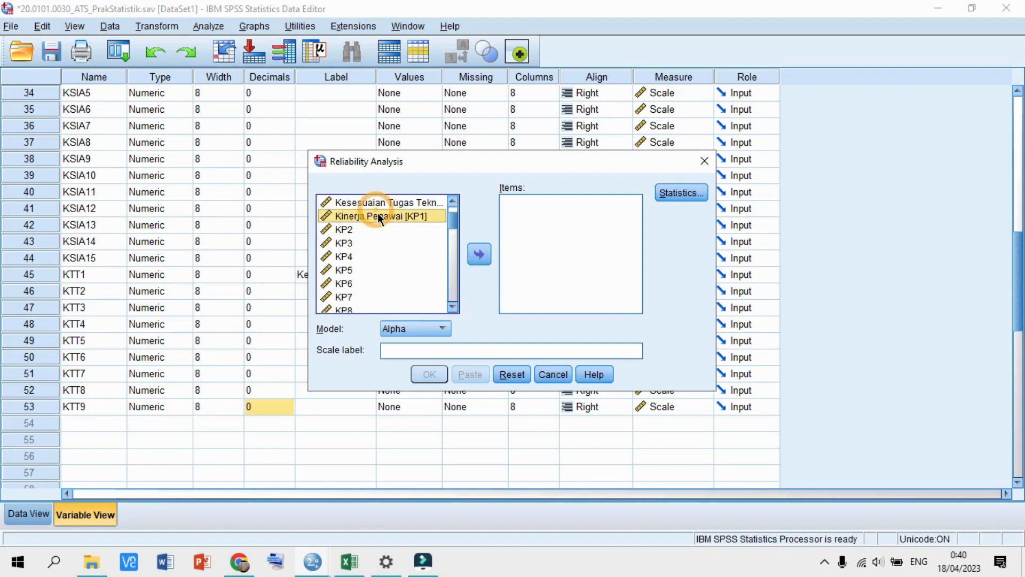
{"action": "key", "text": "shift+Down"}
{"action": "key", "text": "shift+Down"}
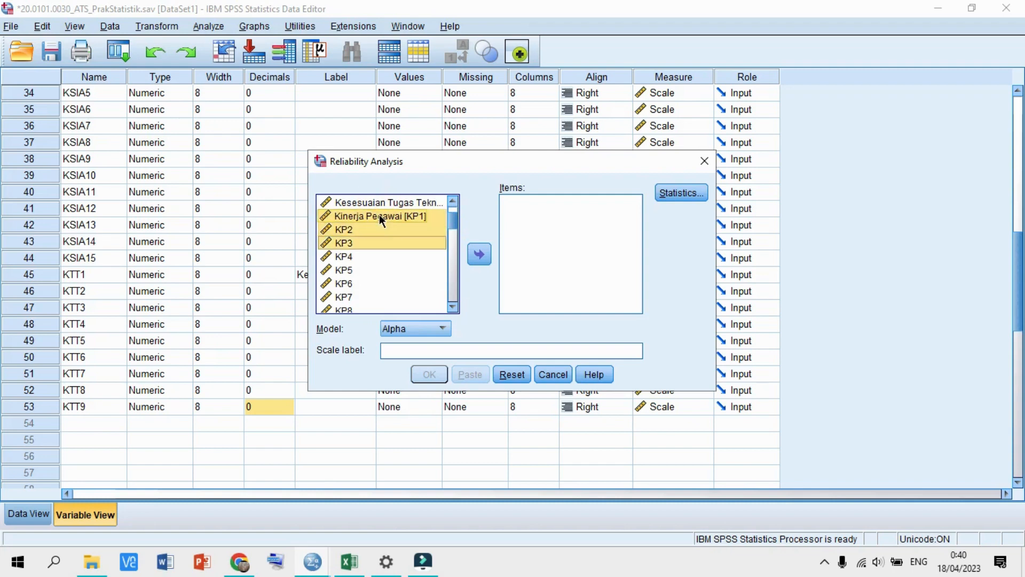
{"action": "scroll", "coordinate": [392, 229], "scroll_direction": "down", "scroll_amount": 1}
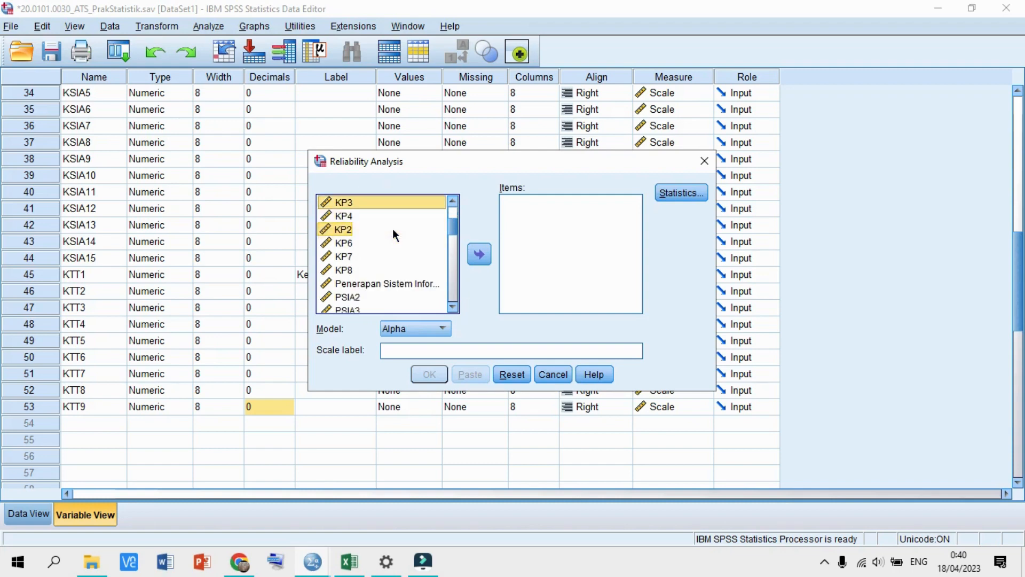
{"action": "left_click", "coordinate": [479, 255]}
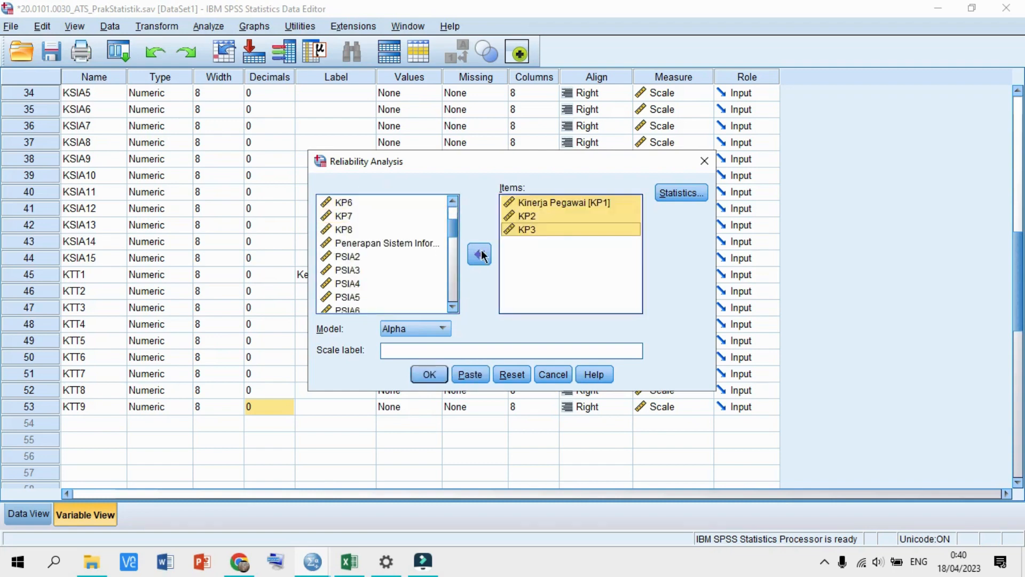
- Set item, scale, scale-if-item-deleted and inter-item correlation statistics, then run the KP reliability
{"action": "left_click", "coordinate": [684, 195]}
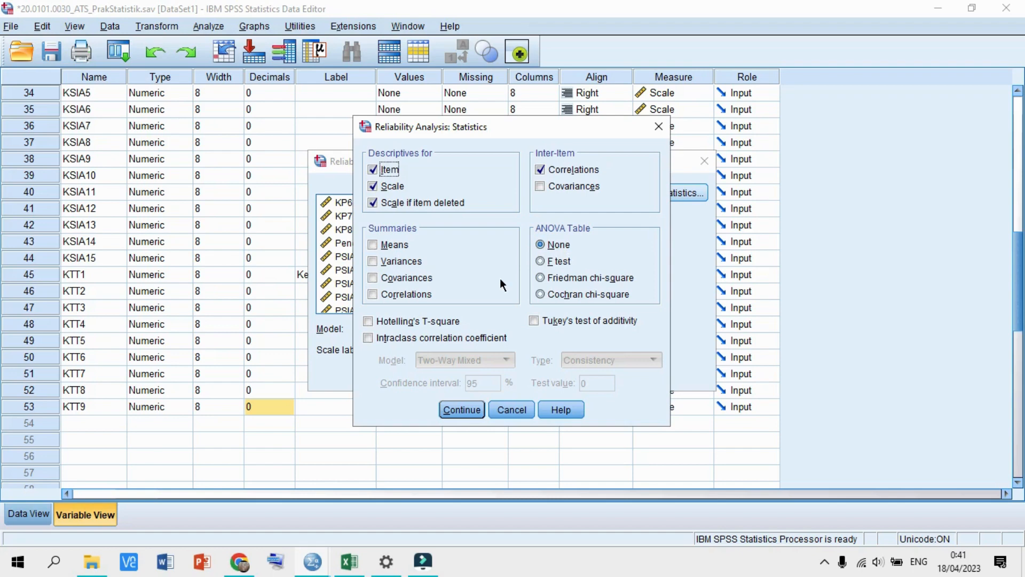
{"action": "left_click", "coordinate": [460, 409]}
{"action": "left_click", "coordinate": [434, 375]}
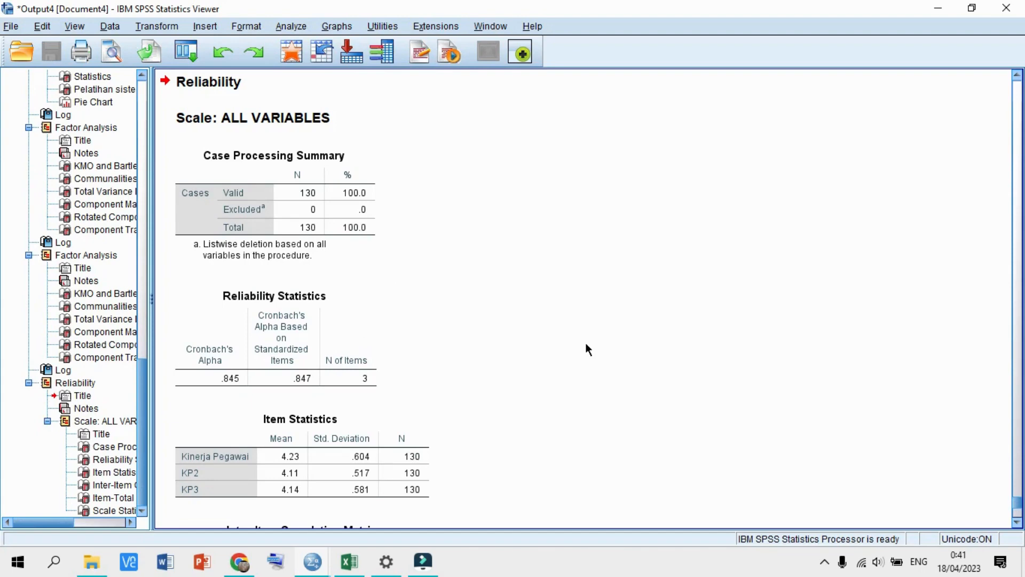
{"action": "scroll", "coordinate": [586, 345], "scroll_direction": "down", "scroll_amount": 3}
{"action": "scroll", "coordinate": [586, 346], "scroll_direction": "down", "scroll_amount": 6}
{"action": "scroll", "coordinate": [586, 346], "scroll_direction": "up", "scroll_amount": 6}
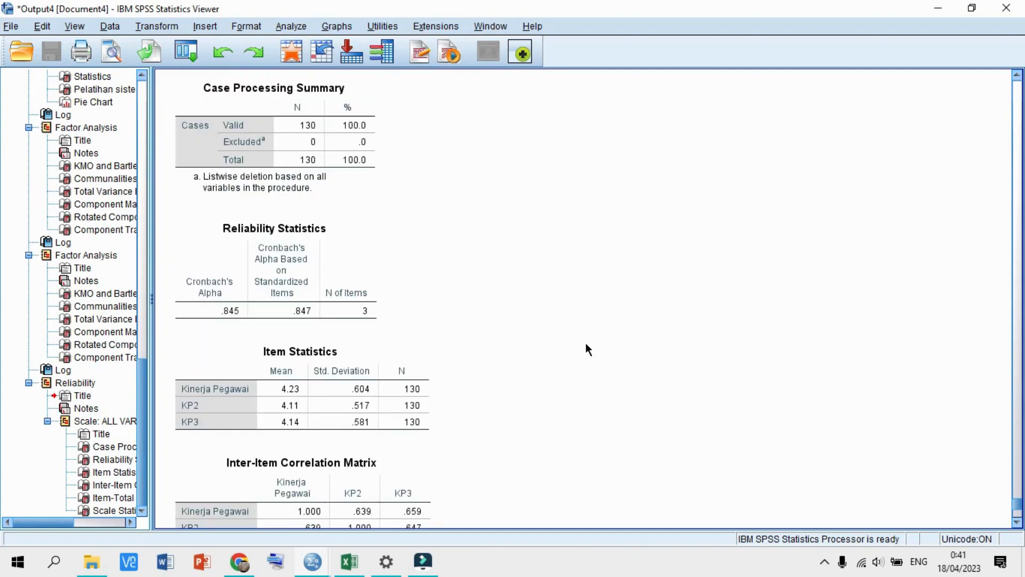
{"action": "scroll", "coordinate": [586, 345], "scroll_direction": "down", "scroll_amount": 6}
{"action": "scroll", "coordinate": [587, 349], "scroll_direction": "up", "scroll_amount": 9}
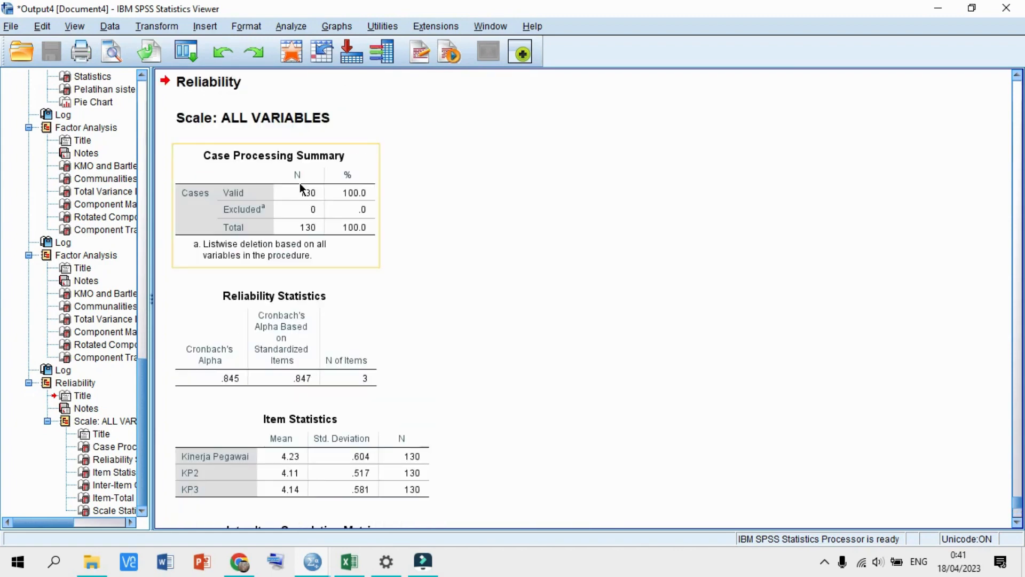
{"action": "scroll", "coordinate": [394, 221], "scroll_direction": "down", "scroll_amount": 3}
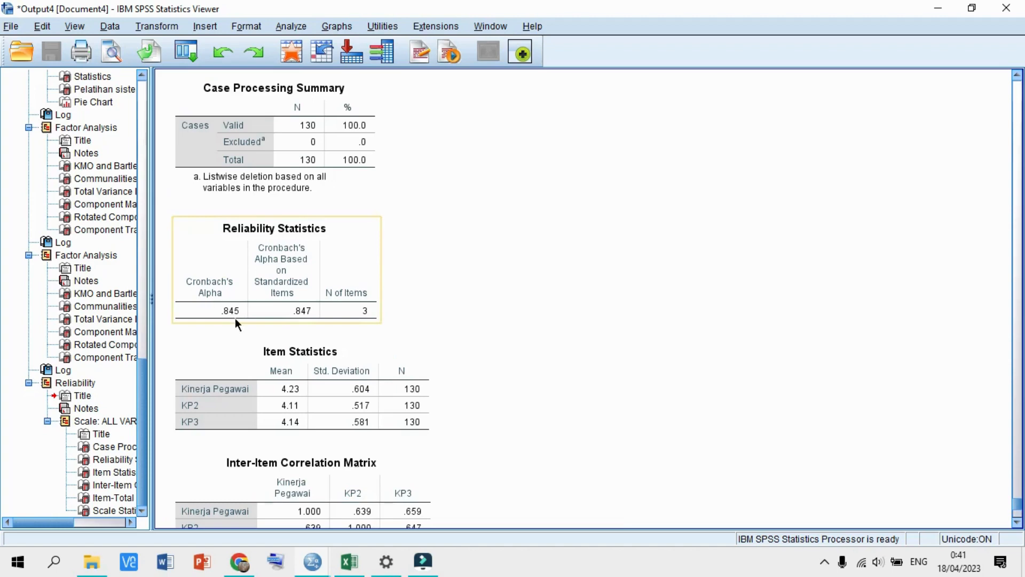
{"action": "scroll", "coordinate": [223, 306], "scroll_direction": "down", "scroll_amount": 3}
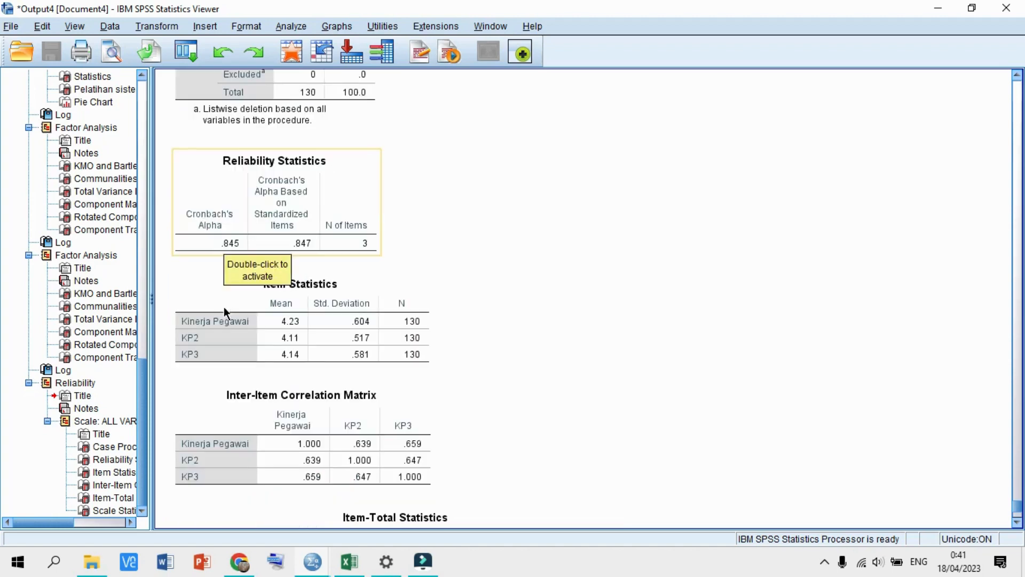
{"action": "scroll", "coordinate": [223, 306], "scroll_direction": "up", "scroll_amount": 3}
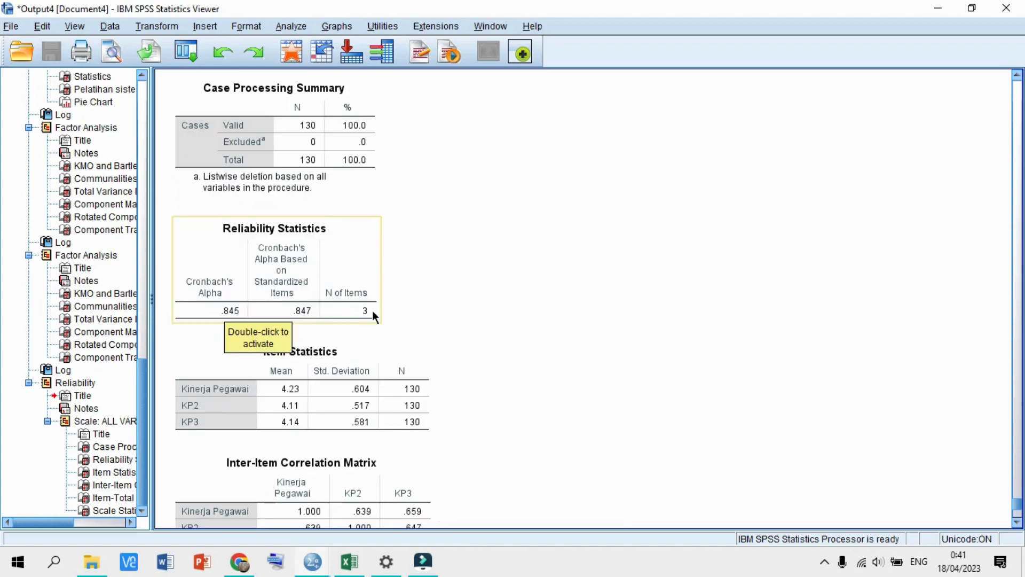
{"action": "scroll", "coordinate": [373, 310], "scroll_direction": "down", "scroll_amount": 5}
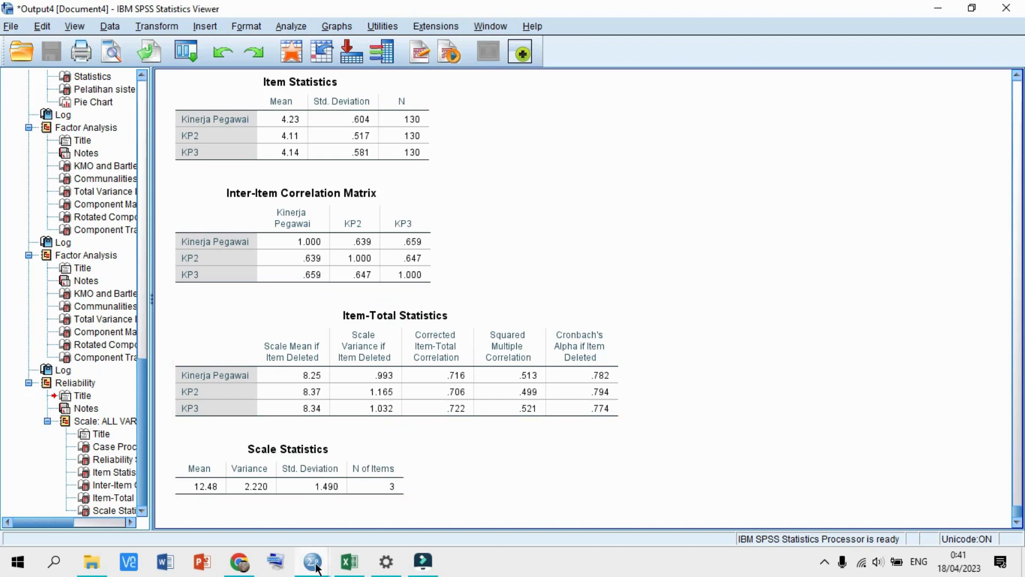
{"action": "mouse_move", "coordinate": [313, 561]}
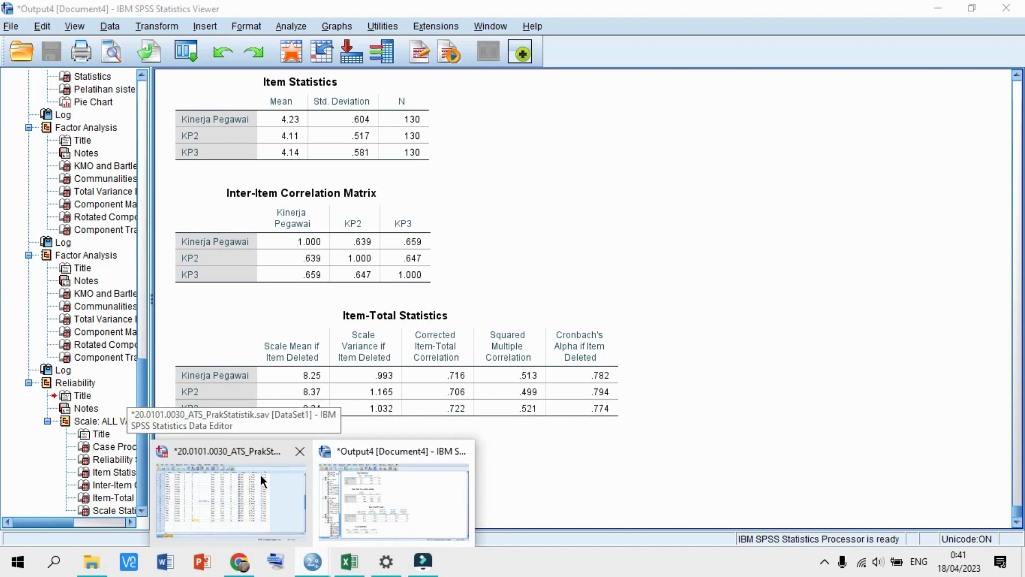
- Reopen Reliability Analysis and remove KP1 through KP3 from the items
{"action": "left_click", "coordinate": [258, 470]}
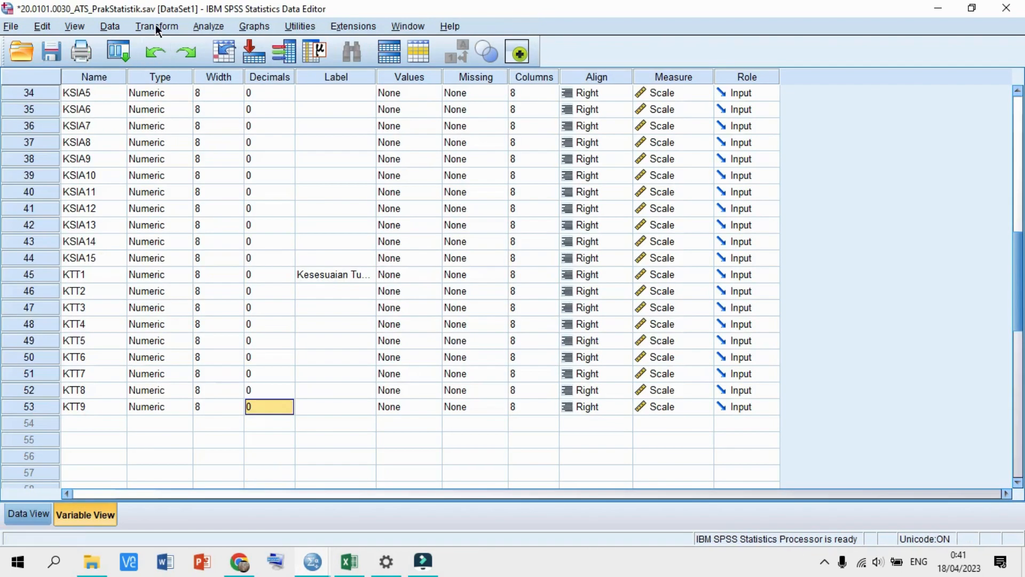
{"action": "left_click", "coordinate": [204, 27]}
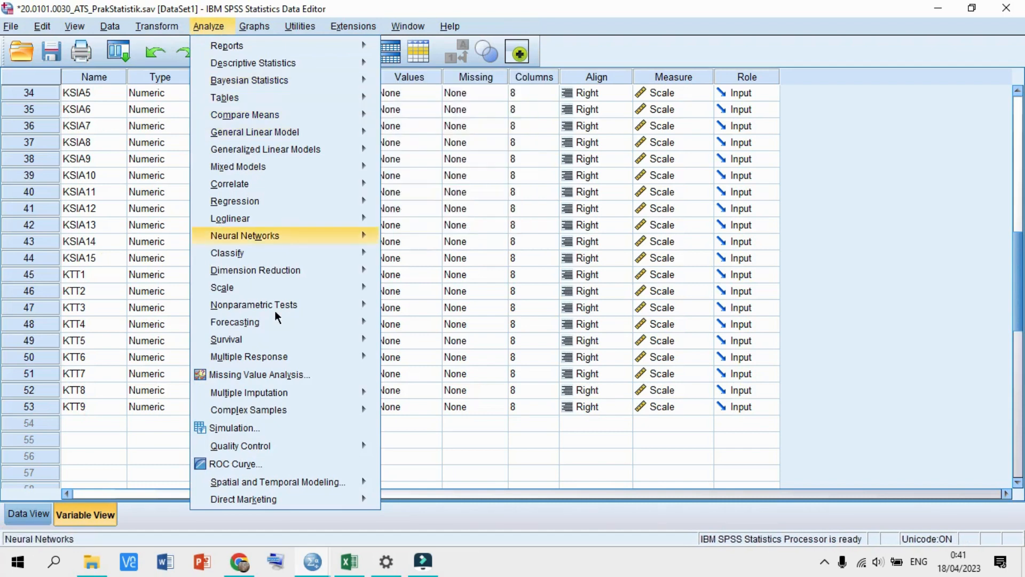
{"action": "mouse_move", "coordinate": [275, 291]}
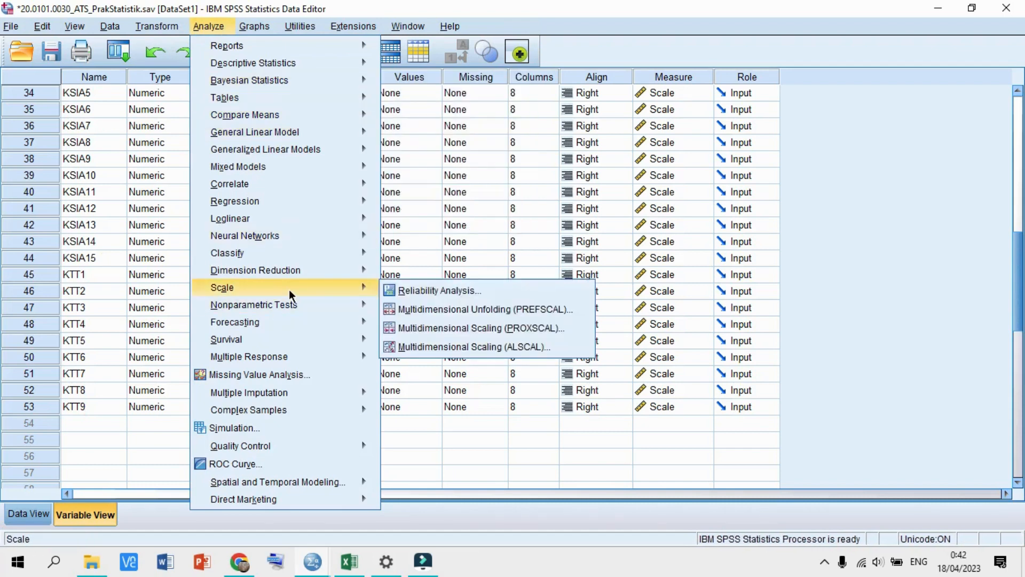
{"action": "left_click", "coordinate": [404, 292]}
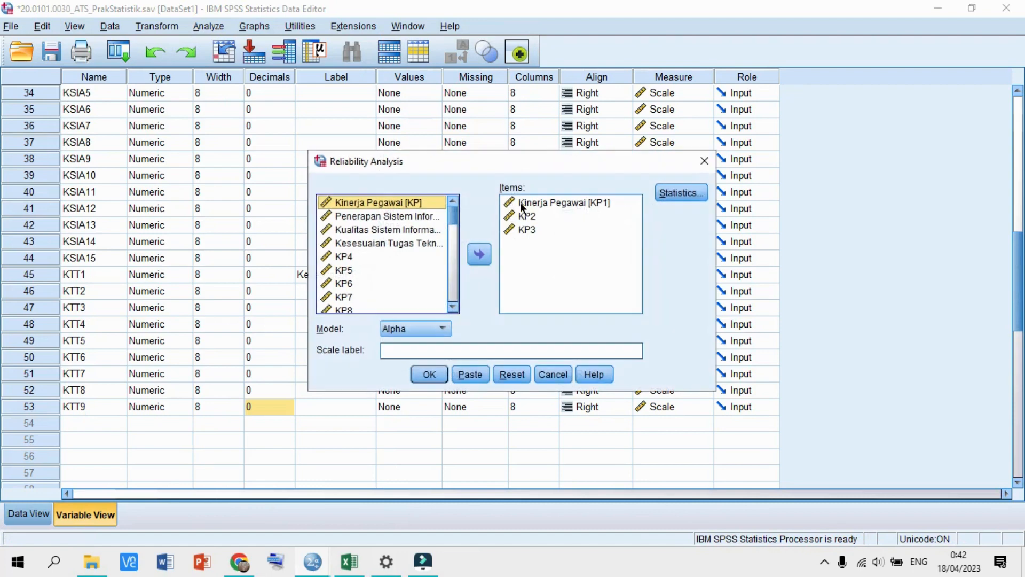
{"action": "left_click", "coordinate": [522, 205]}
{"action": "left_click", "coordinate": [510, 230], "text": "shift"}
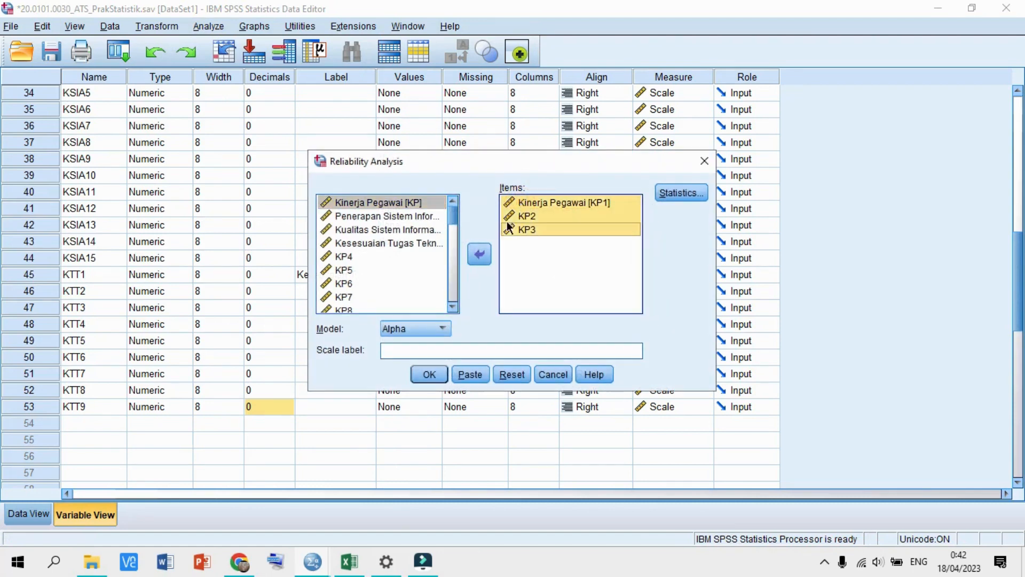
{"action": "left_click", "coordinate": [484, 251]}
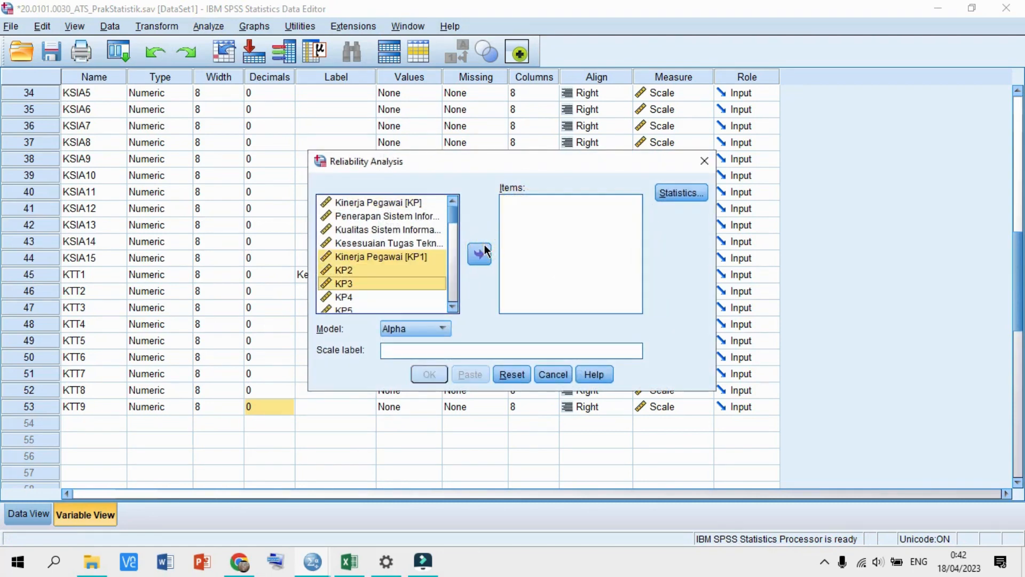
- Add Penerapan Sistem Informasi Akuntansi [PSIA1] through PSIA5 as items and run the analysis
{"action": "scroll", "coordinate": [386, 274], "scroll_direction": "down", "scroll_amount": 2}
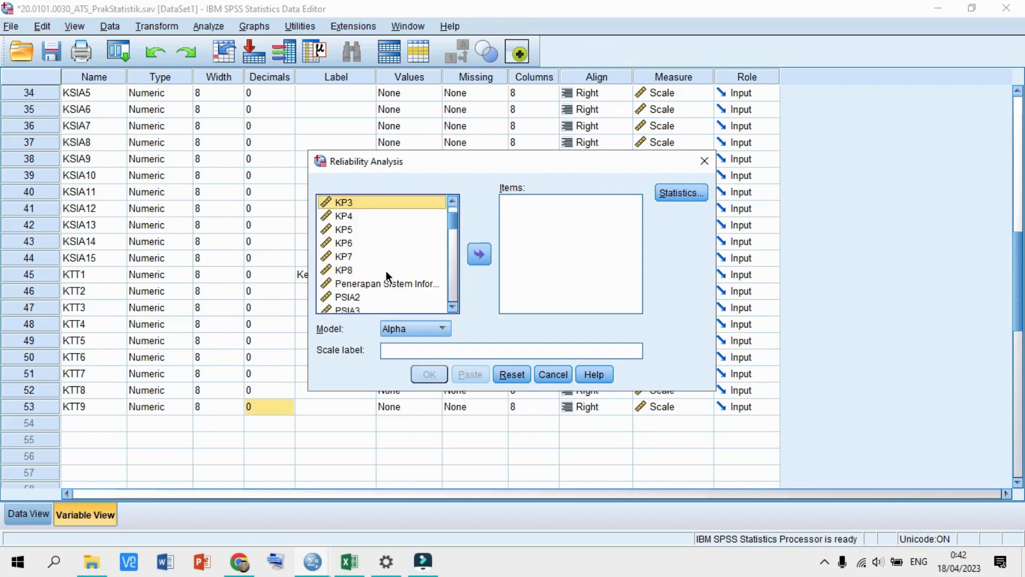
{"action": "scroll", "coordinate": [386, 270], "scroll_direction": "down", "scroll_amount": 1}
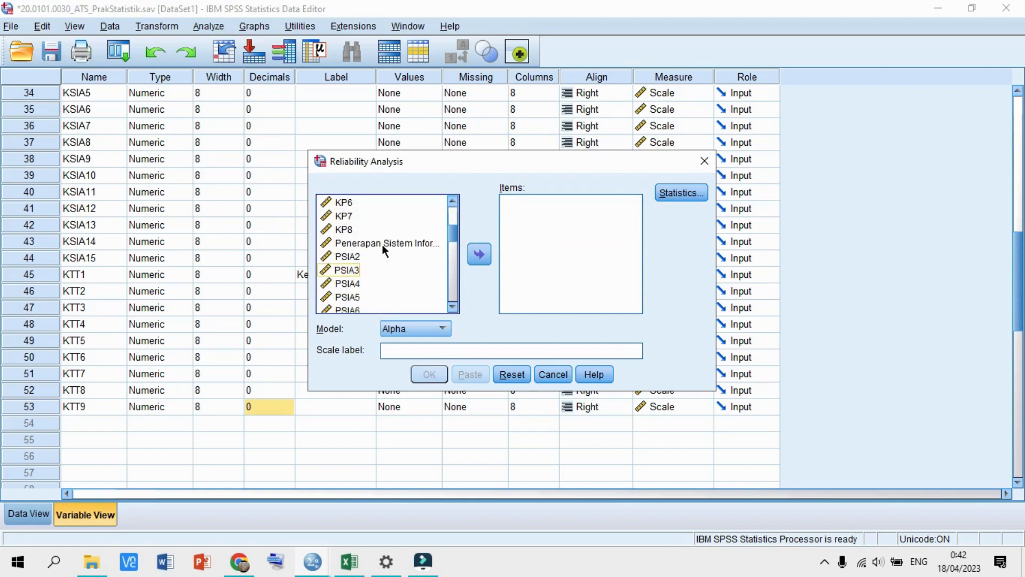
{"action": "left_click", "coordinate": [383, 241]}
{"action": "key", "text": "shift+Down"}
{"action": "key", "text": "shift+Down"}
{"action": "key", "text": "shift+Down"}
{"action": "key", "text": "shift+Down"}
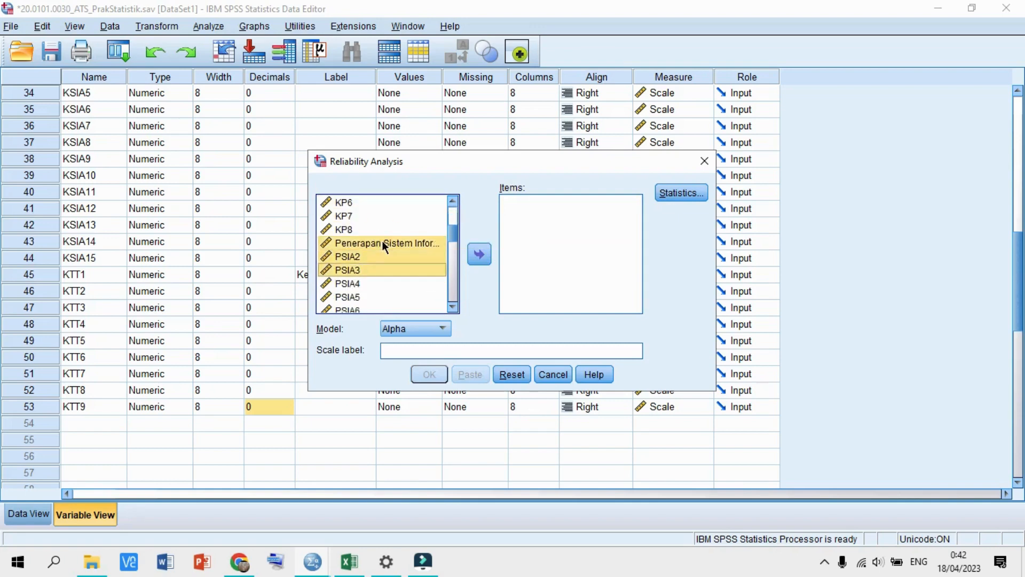
{"action": "scroll", "coordinate": [396, 249], "scroll_direction": "down", "scroll_amount": 2}
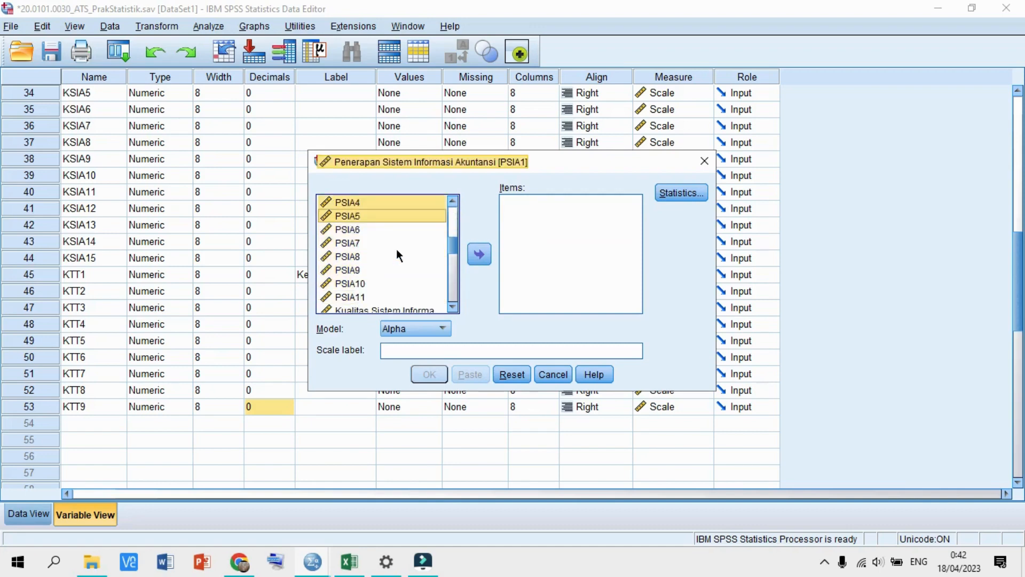
{"action": "left_click", "coordinate": [471, 257]}
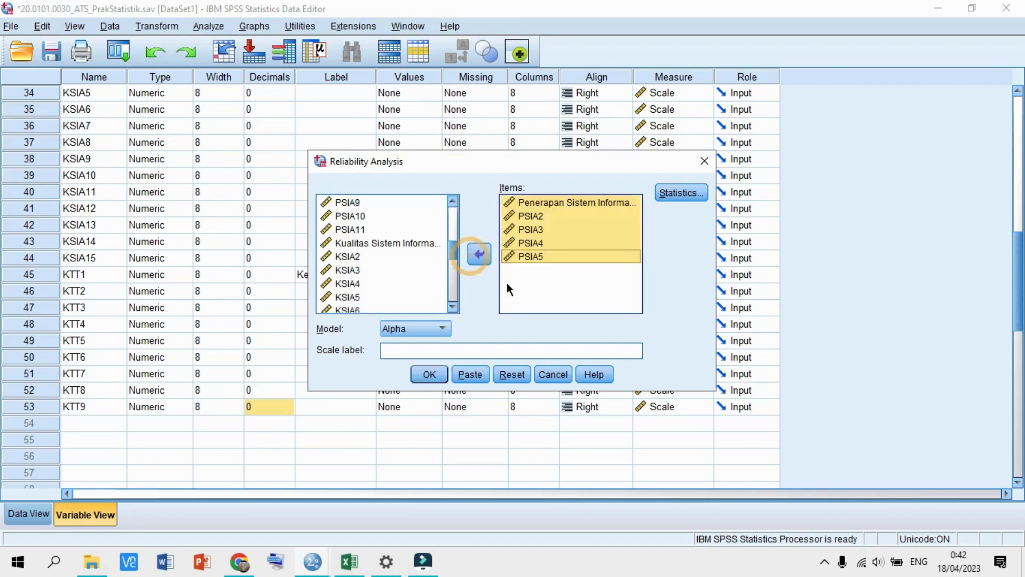
{"action": "left_click", "coordinate": [542, 291]}
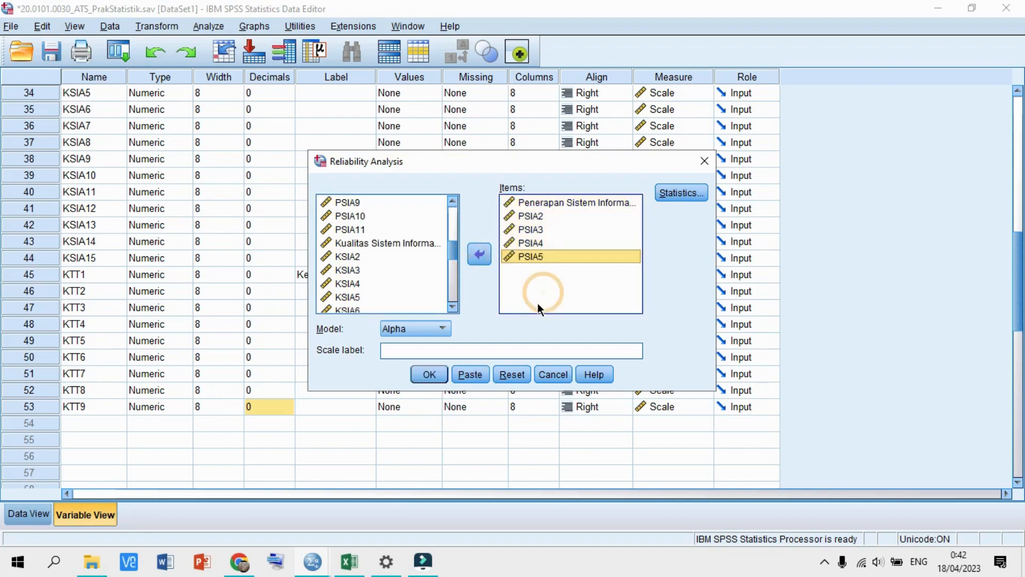
{"action": "left_click", "coordinate": [439, 380]}
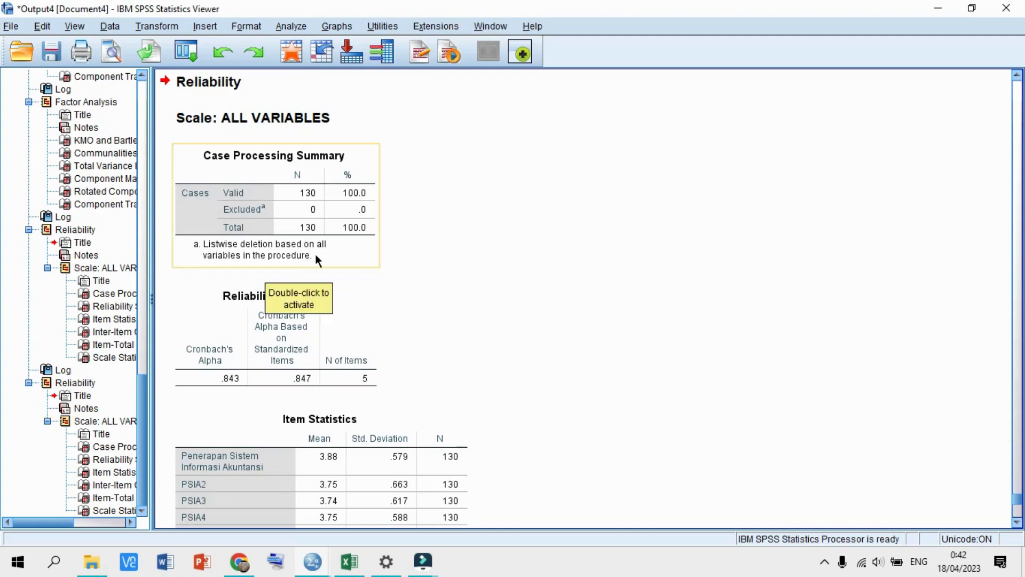
- Scroll through the PSIA1–PSIA5 reliability output showing Cronbach's alpha .843
{"action": "scroll", "coordinate": [339, 270], "scroll_direction": "down", "scroll_amount": 2}
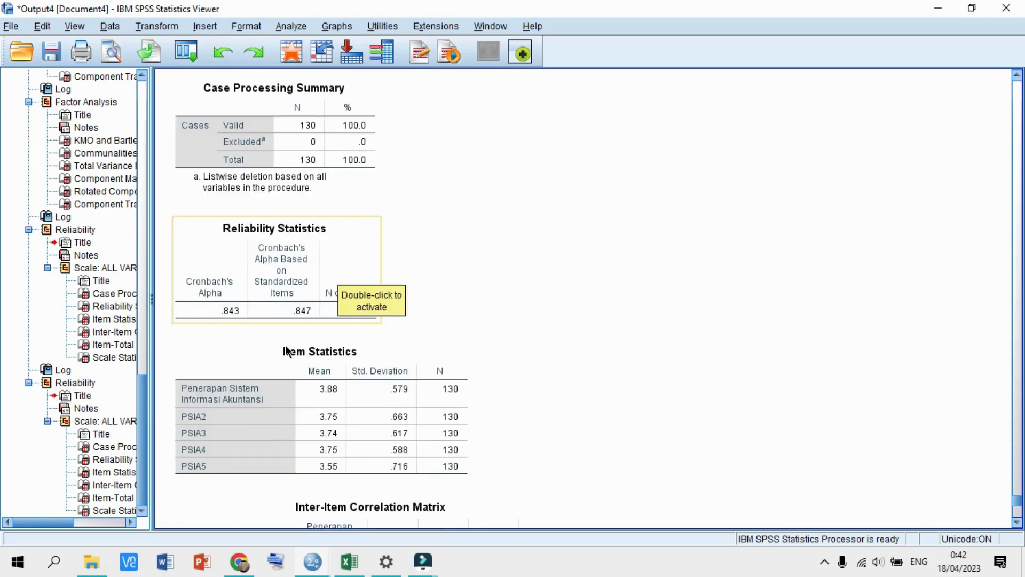
{"action": "scroll", "coordinate": [509, 351], "scroll_direction": "down", "scroll_amount": 2}
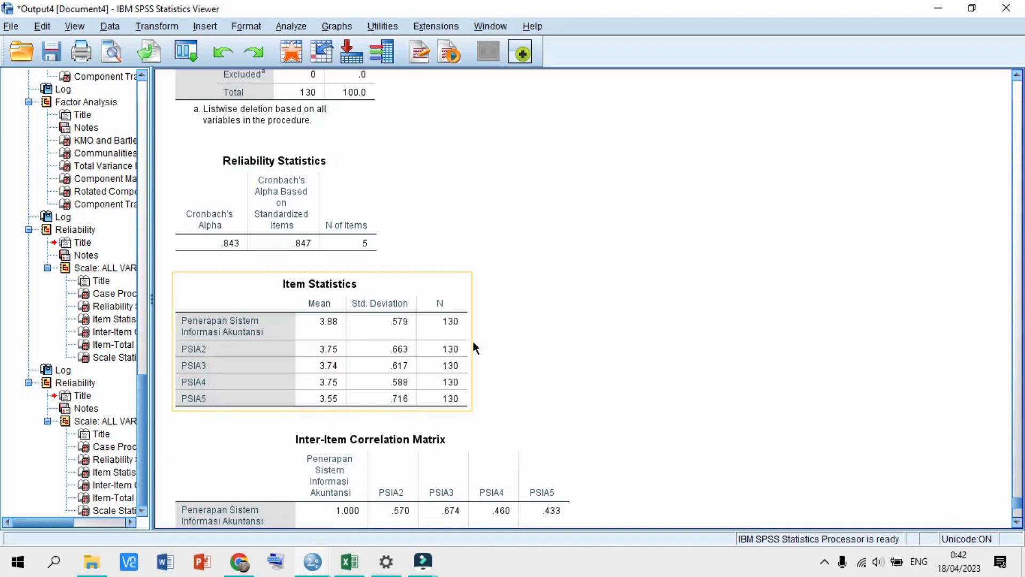
{"action": "scroll", "coordinate": [473, 344], "scroll_direction": "down", "scroll_amount": 10}
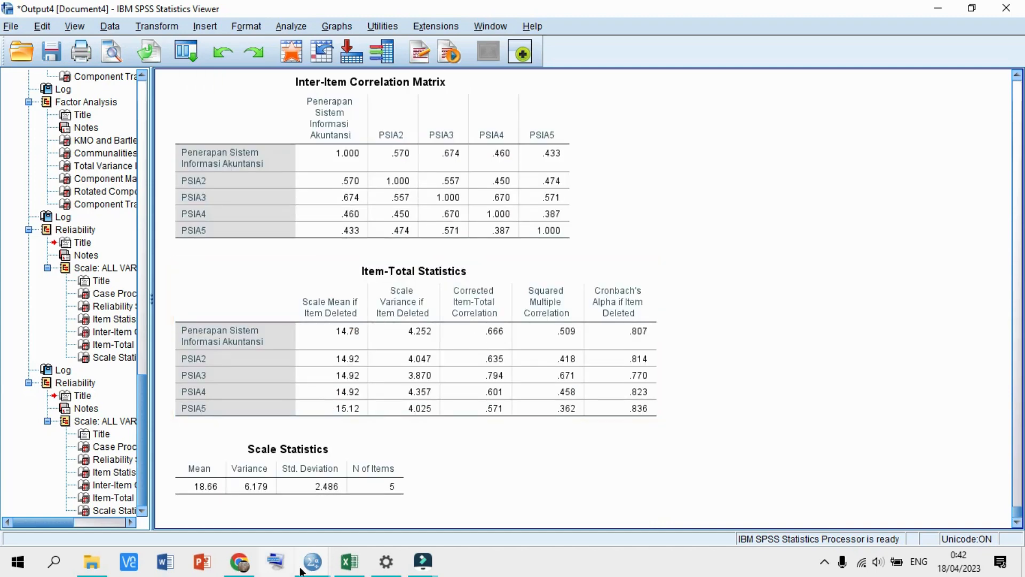
- Reopen Reliability Analysis from the Data Editor and remove all PSIA items from the Items list
{"action": "mouse_move", "coordinate": [300, 568]}
{"action": "left_click", "coordinate": [248, 513]}
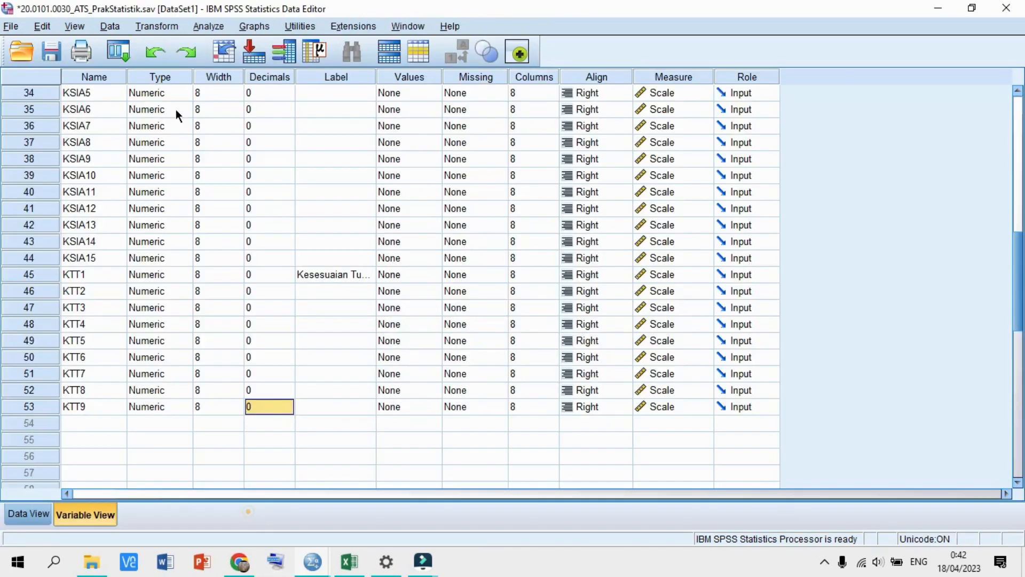
{"action": "left_click", "coordinate": [209, 24]}
{"action": "mouse_move", "coordinate": [318, 296]}
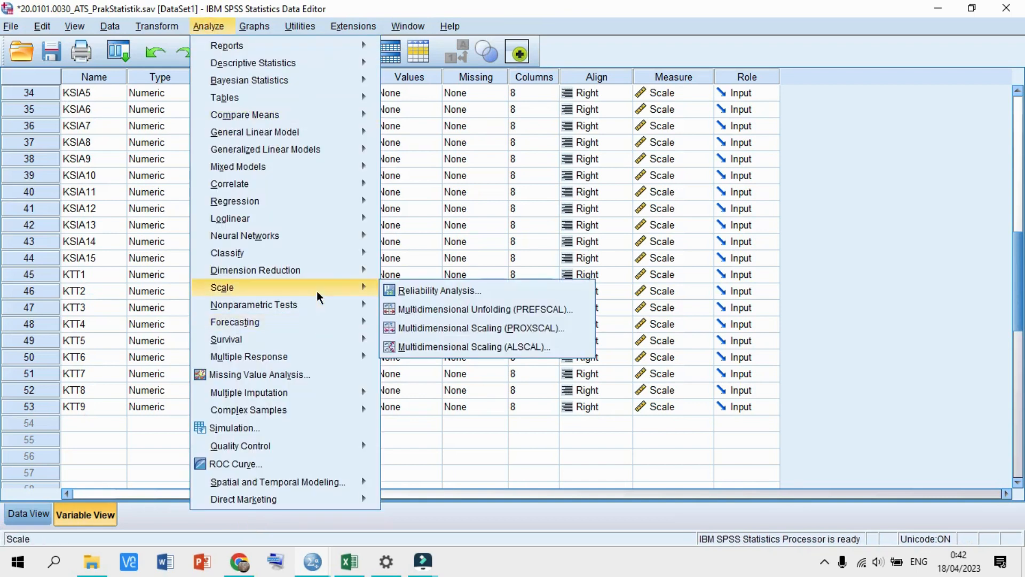
{"action": "left_click", "coordinate": [419, 290]}
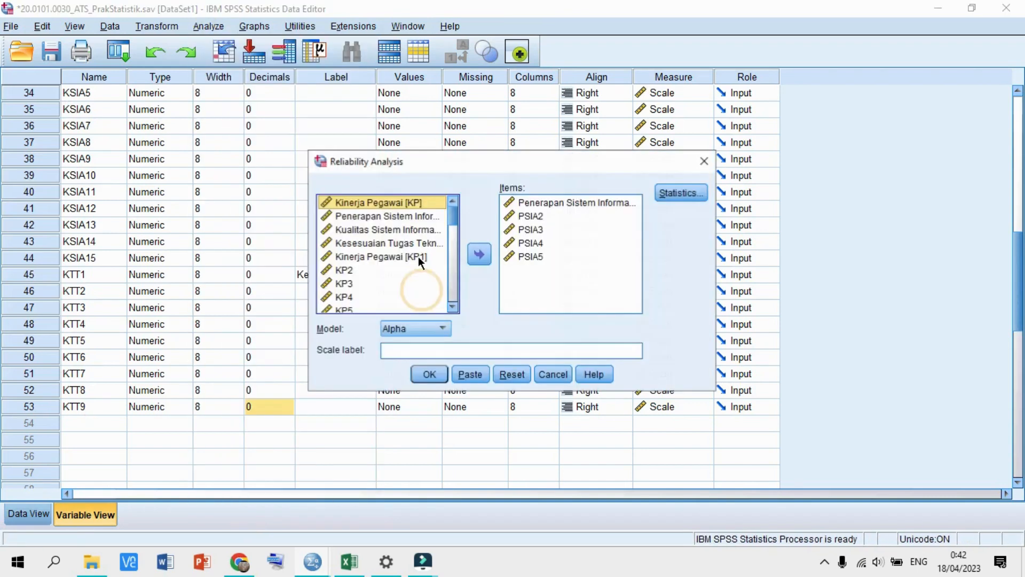
{"action": "left_click", "coordinate": [522, 209]}
{"action": "left_click", "coordinate": [521, 202], "text": "shift"}
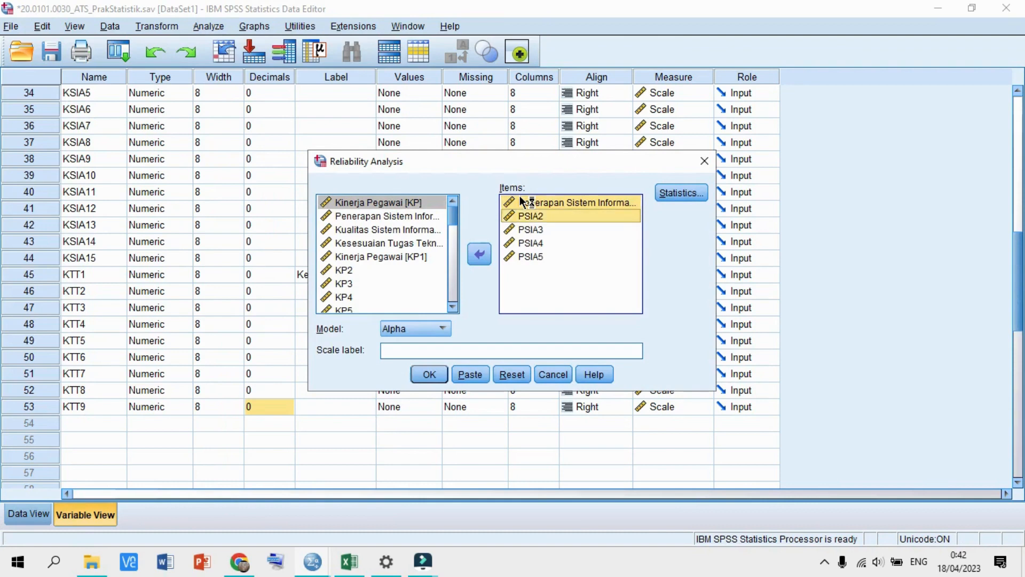
{"action": "key", "text": "shift+Down"}
{"action": "key", "text": "shift+Down"}
{"action": "key", "text": "shift+Down"}
{"action": "left_click", "coordinate": [480, 254]}
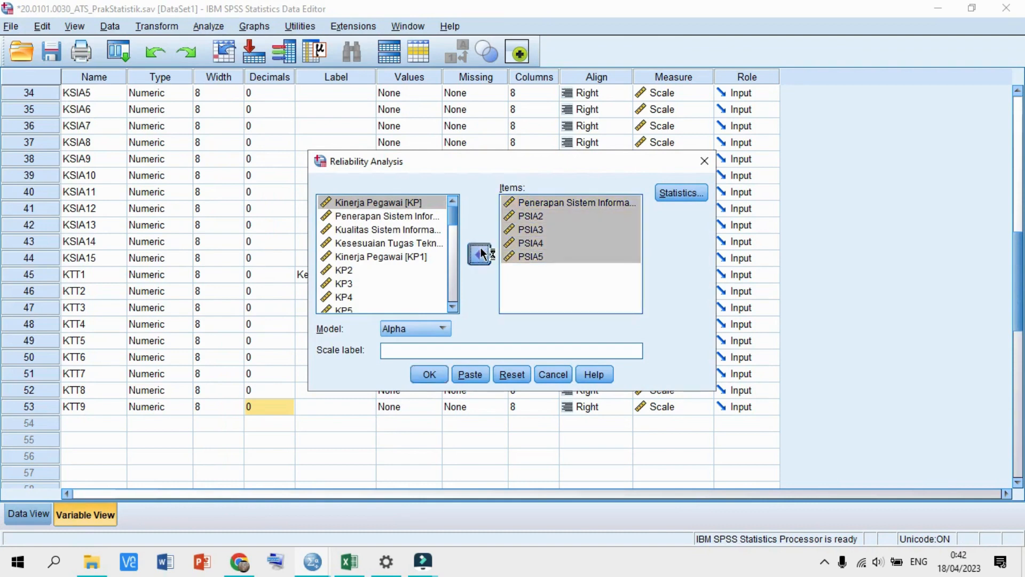
- Add KSIA items 1–4, KSIA6 and KSIA8–15 to Items and run the reliability analysis
{"action": "scroll", "coordinate": [381, 251], "scroll_direction": "down", "scroll_amount": 4}
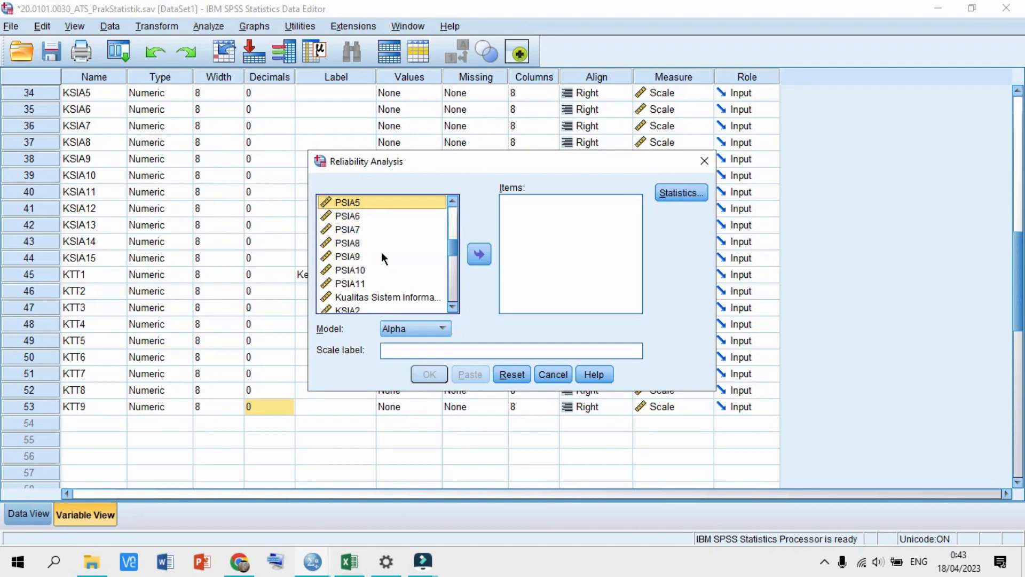
{"action": "scroll", "coordinate": [381, 251], "scroll_direction": "down", "scroll_amount": 3}
{"action": "left_click", "coordinate": [378, 215]}
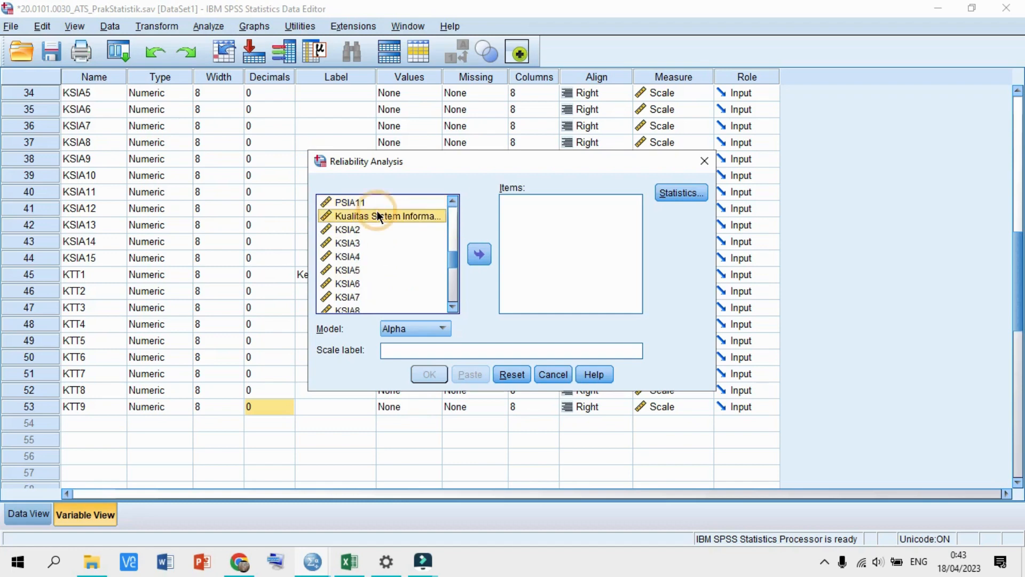
{"action": "left_click_drag", "start_coordinate": [376, 210], "coordinate": [377, 256]}
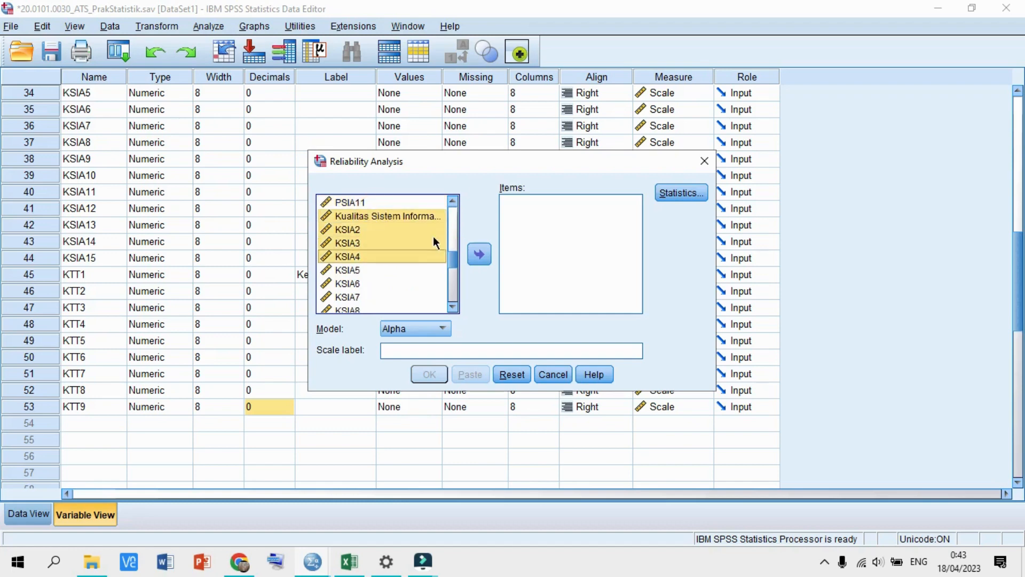
{"action": "left_click", "coordinate": [477, 256]}
{"action": "left_click", "coordinate": [358, 229]}
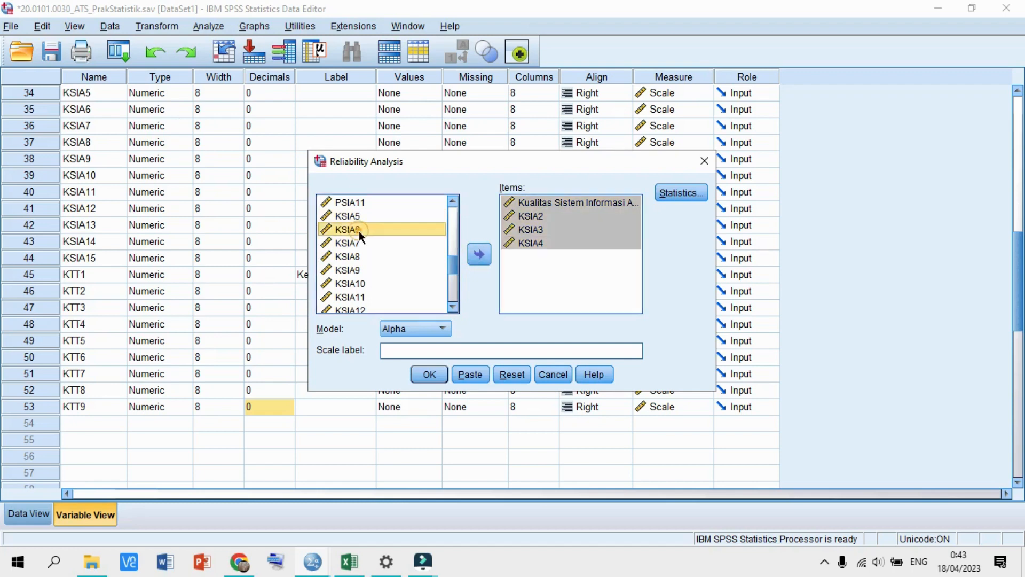
{"action": "left_click", "coordinate": [479, 255]}
{"action": "left_click", "coordinate": [361, 243]}
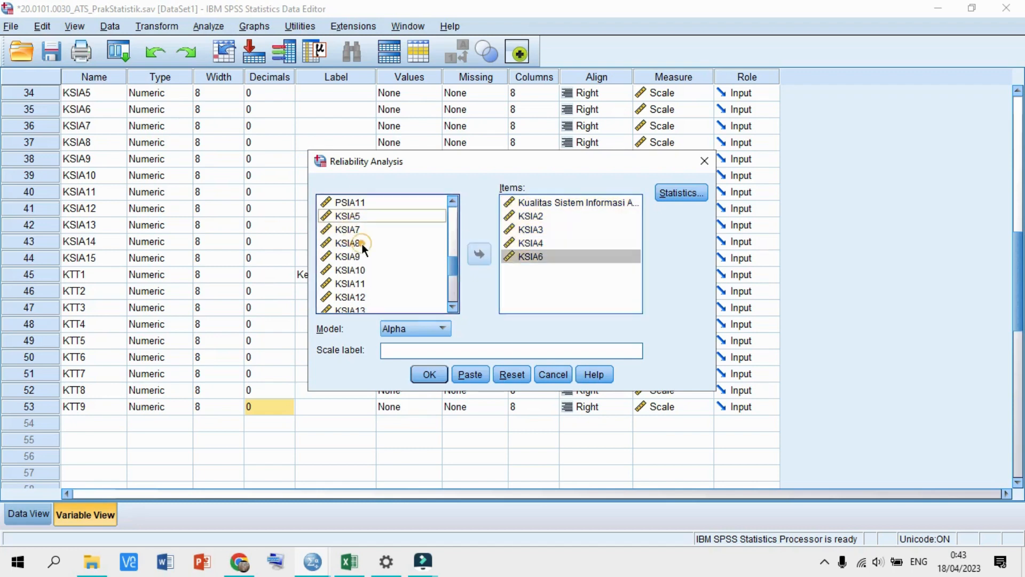
{"action": "key", "text": "shift+Down"}
{"action": "key", "text": "shift+Down"}
{"action": "key", "text": "shift+Down"}
{"action": "key", "text": "shift+Down"}
{"action": "key", "text": "shift+Down"}
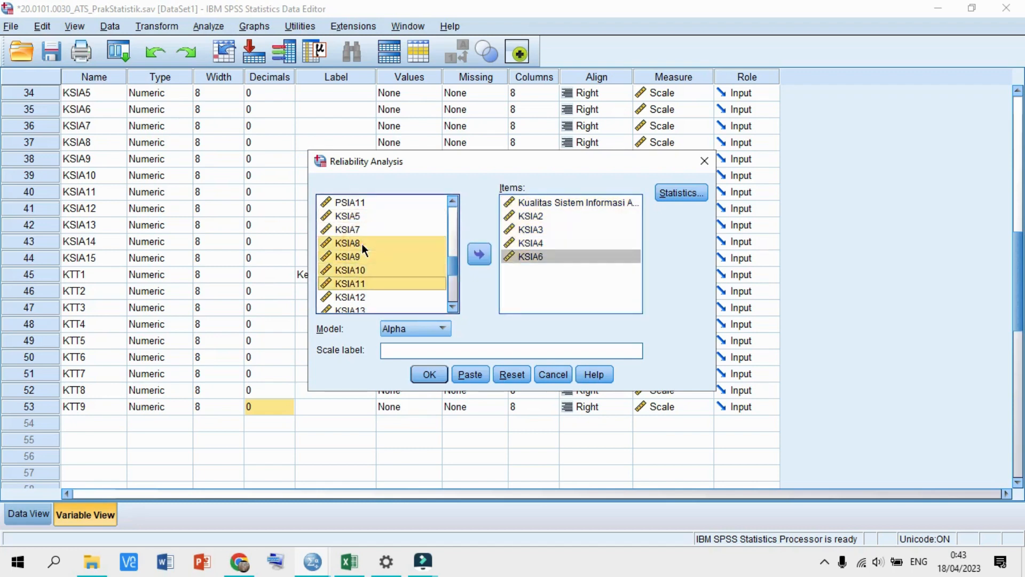
{"action": "key", "text": "shift+Down"}
{"action": "key", "text": "shift+Down"}
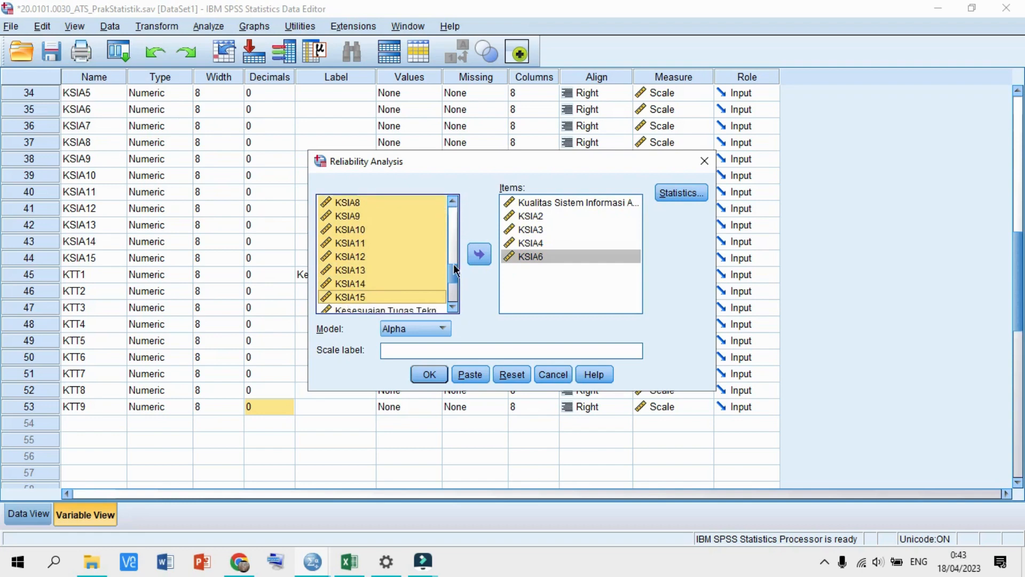
{"action": "left_click", "coordinate": [471, 256]}
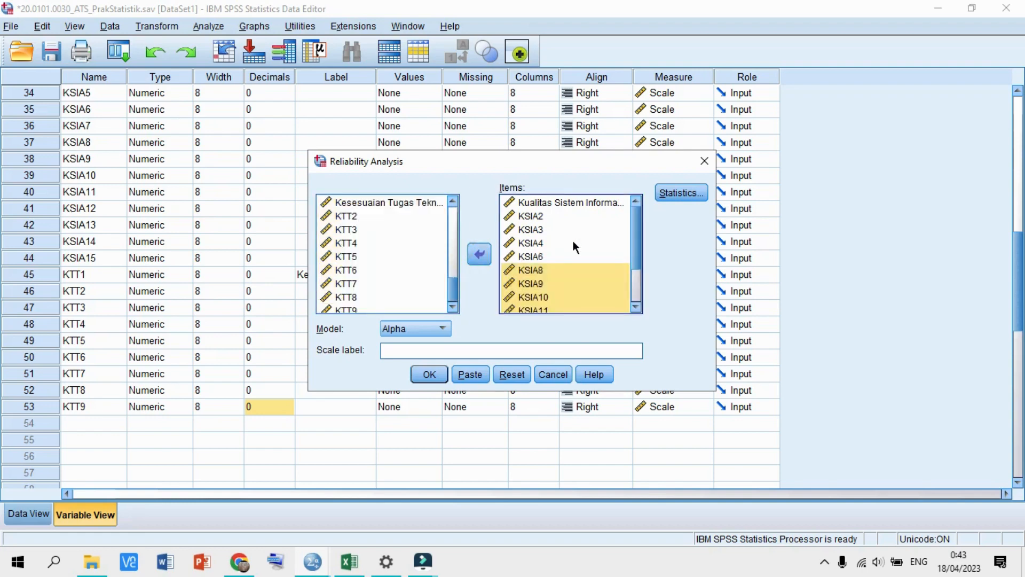
{"action": "left_click", "coordinate": [440, 369]}
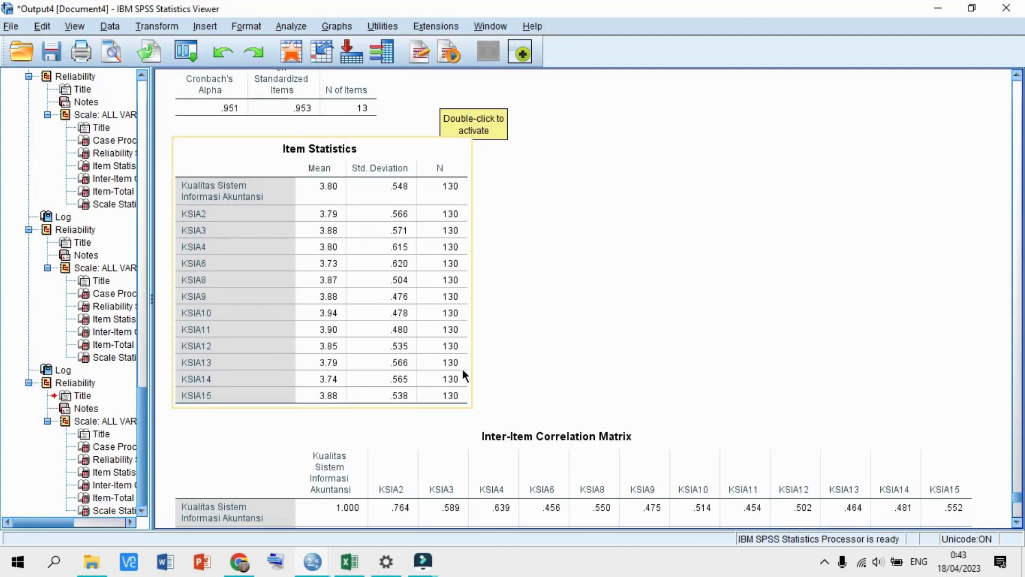
- Review the KSIA results (alpha .951, alpha-if-deleted .945–.950), then return to the Data Editor
{"action": "scroll", "coordinate": [462, 370], "scroll_direction": "up", "scroll_amount": 5}
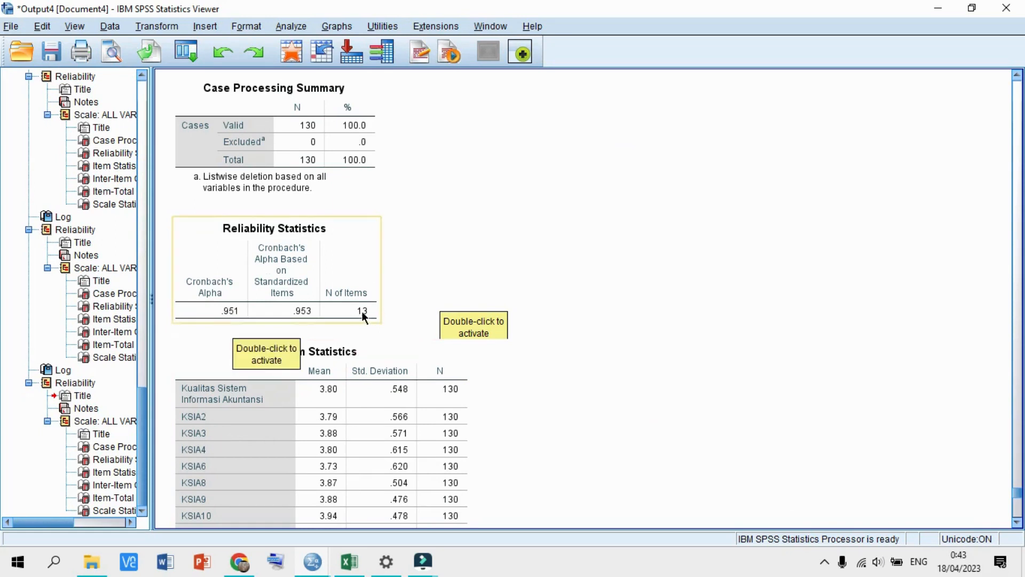
{"action": "scroll", "coordinate": [363, 309], "scroll_direction": "down", "scroll_amount": 5}
{"action": "scroll", "coordinate": [371, 305], "scroll_direction": "down", "scroll_amount": 8}
{"action": "scroll", "coordinate": [372, 306], "scroll_direction": "down", "scroll_amount": 5}
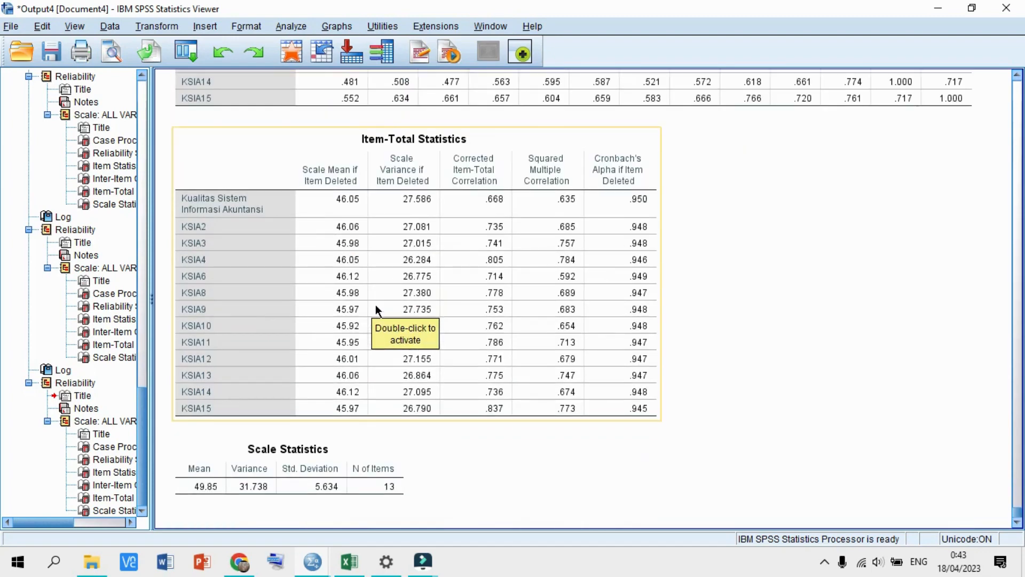
{"action": "mouse_move", "coordinate": [313, 560]}
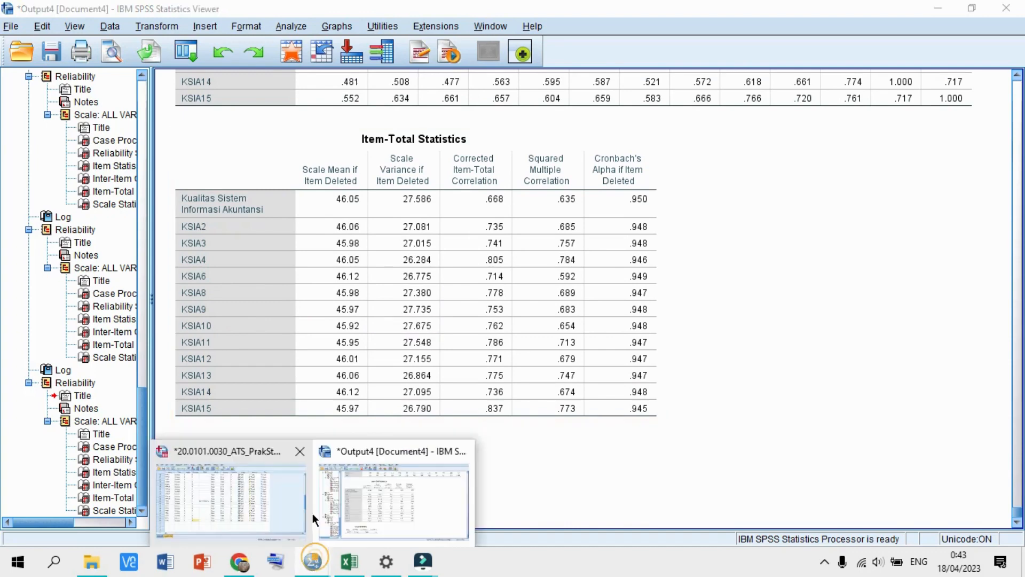
{"action": "left_click", "coordinate": [247, 486]}
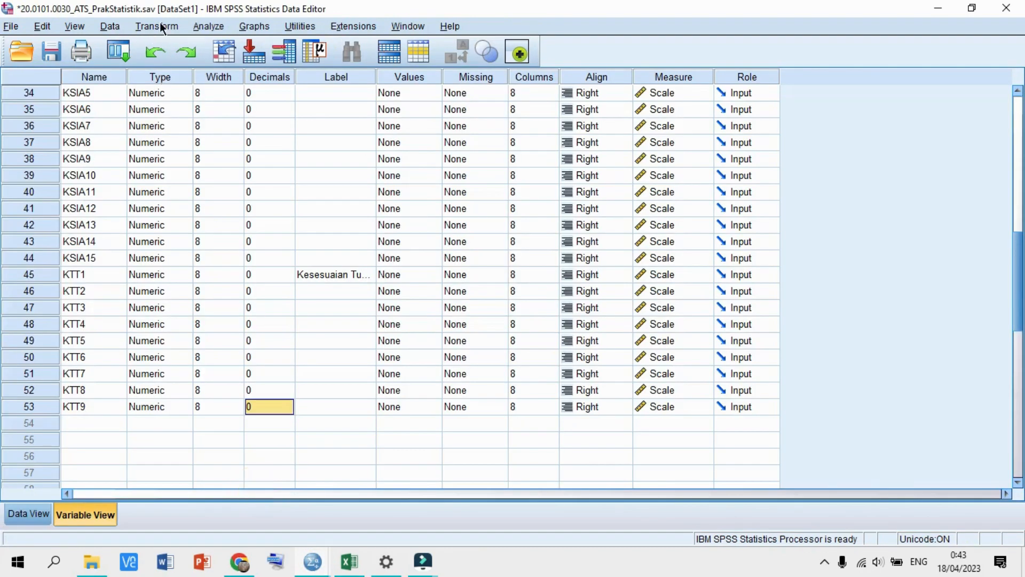
- Reopen Reliability Analysis and clear all KSIA items from the Items list
{"action": "left_click", "coordinate": [207, 26]}
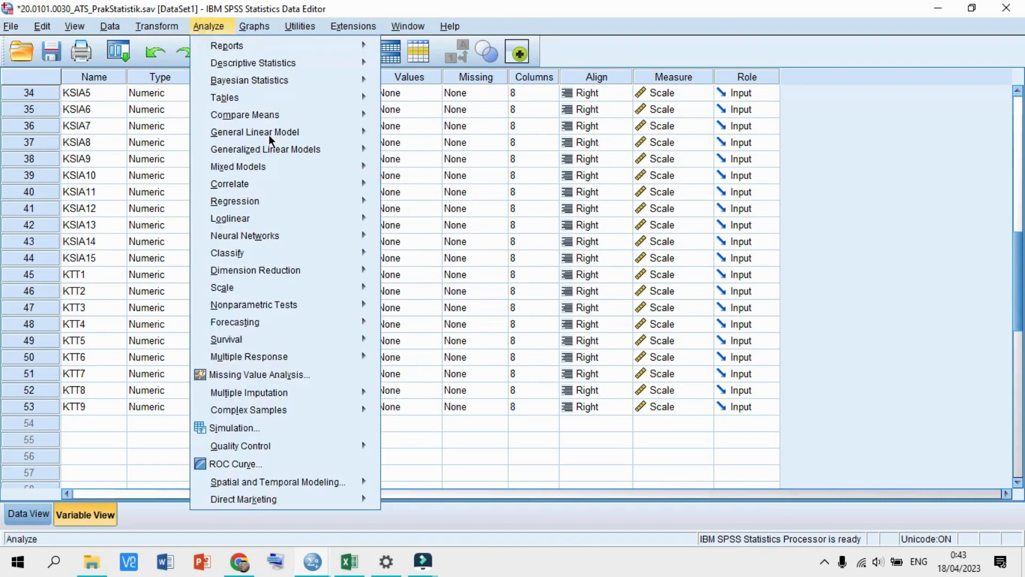
{"action": "mouse_move", "coordinate": [283, 287]}
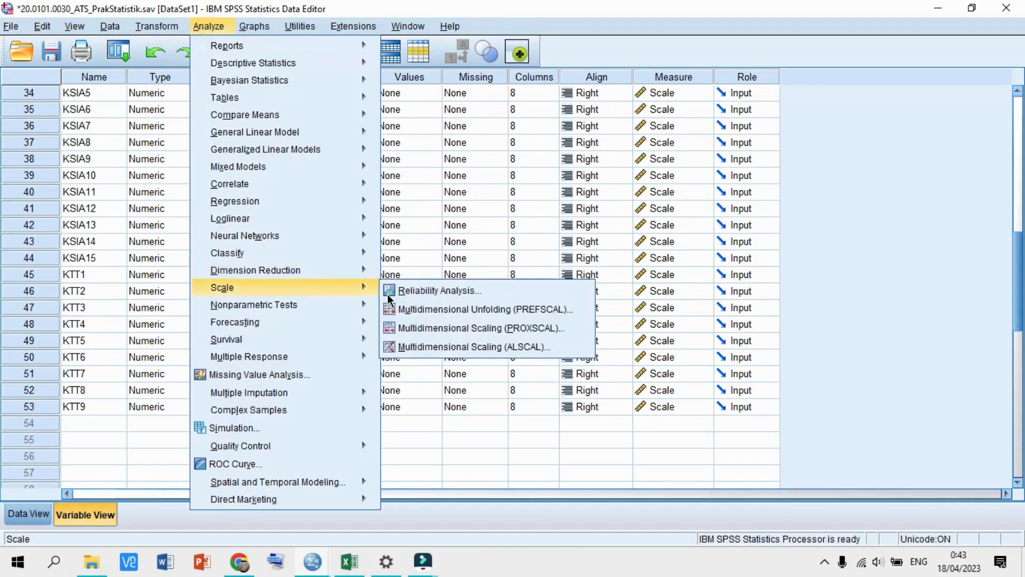
{"action": "left_click", "coordinate": [398, 290]}
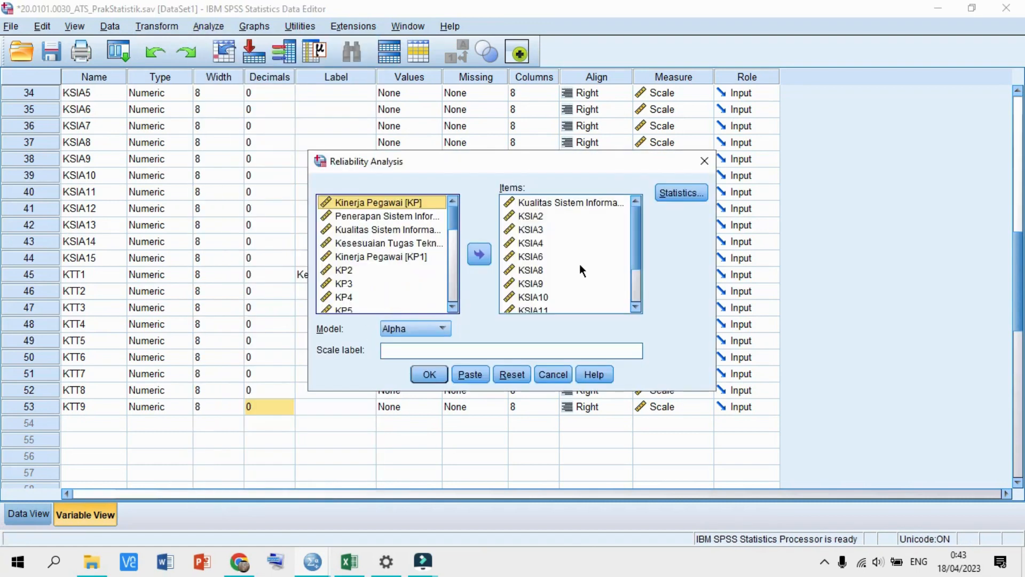
{"action": "scroll", "coordinate": [580, 266], "scroll_direction": "down", "scroll_amount": 2}
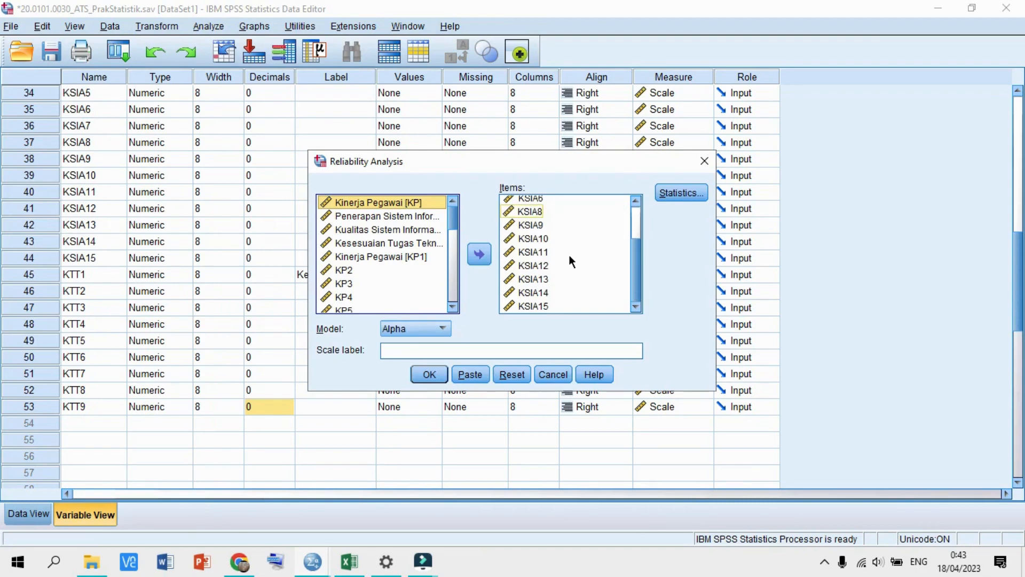
{"action": "scroll", "coordinate": [566, 253], "scroll_direction": "up", "scroll_amount": 2}
{"action": "left_click", "coordinate": [536, 231]}
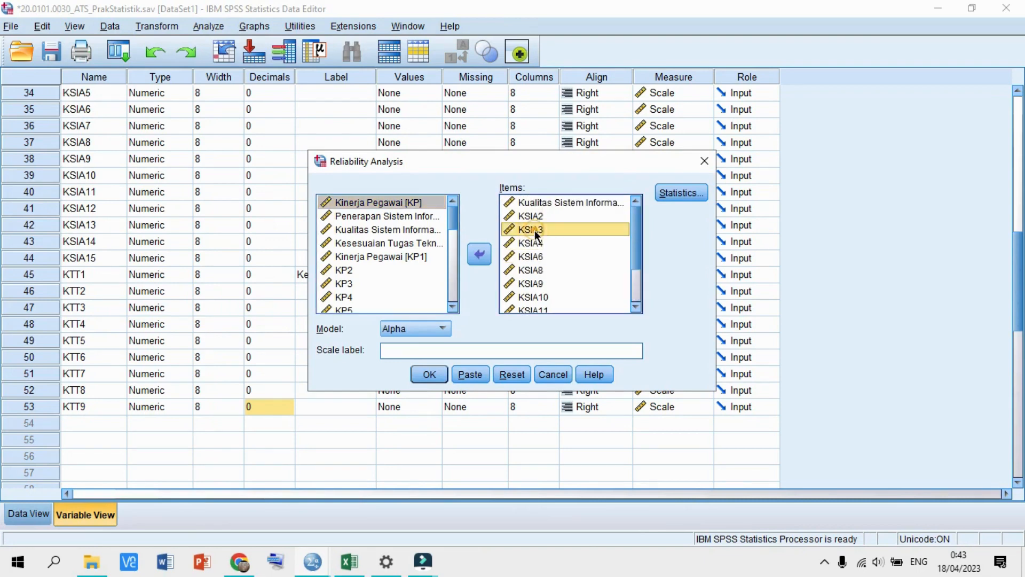
{"action": "key", "text": "ctrl+a"}
{"action": "scroll", "coordinate": [534, 288], "scroll_direction": "down", "scroll_amount": 3}
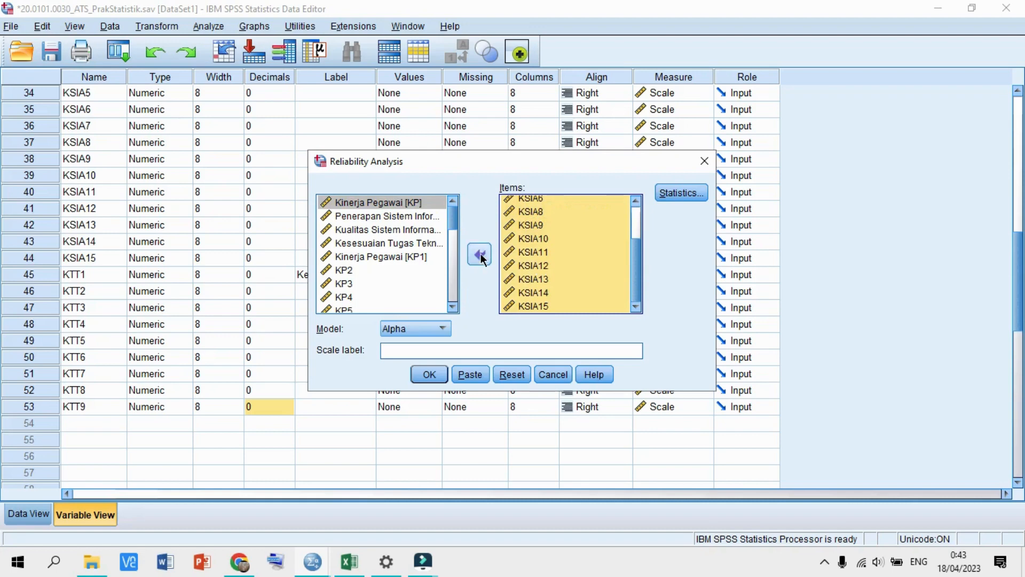
{"action": "left_click", "coordinate": [480, 255]}
- Add KTT items 1–4, KTT8 and KTT9 to Items and run the reliability analysis
{"action": "scroll", "coordinate": [392, 273], "scroll_direction": "down", "scroll_amount": 5}
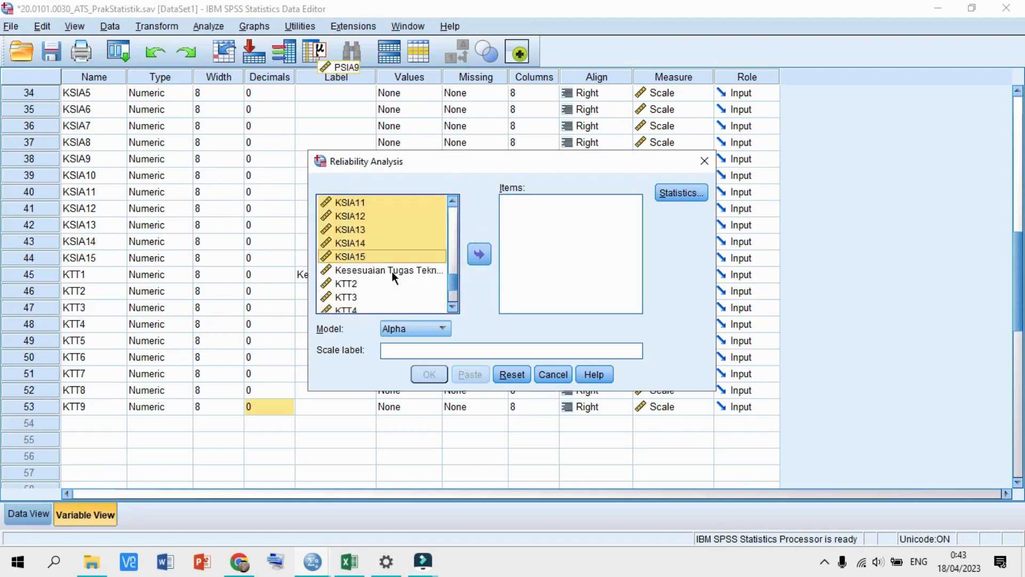
{"action": "scroll", "coordinate": [392, 271], "scroll_direction": "down", "scroll_amount": 1}
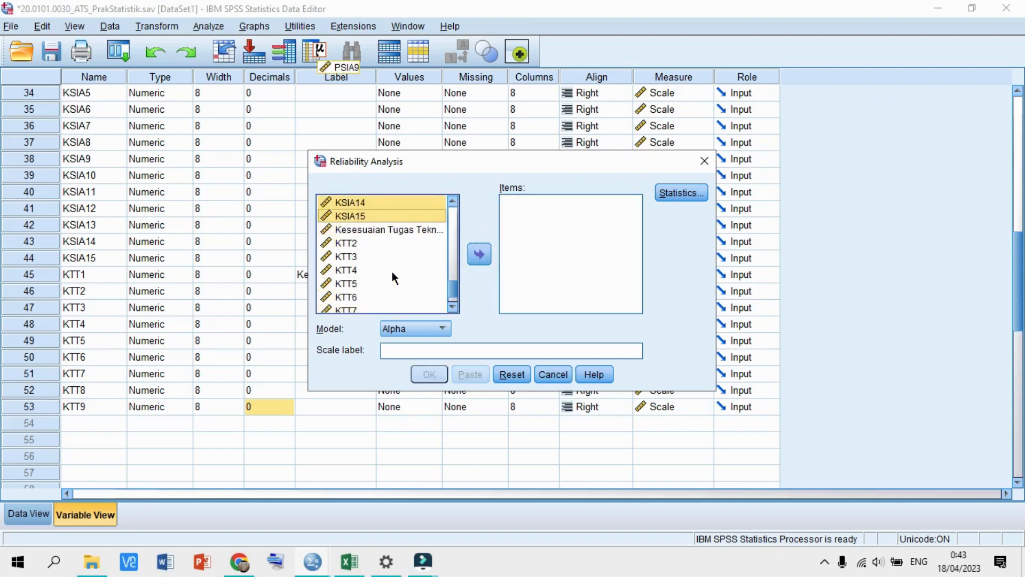
{"action": "left_click", "coordinate": [377, 233]}
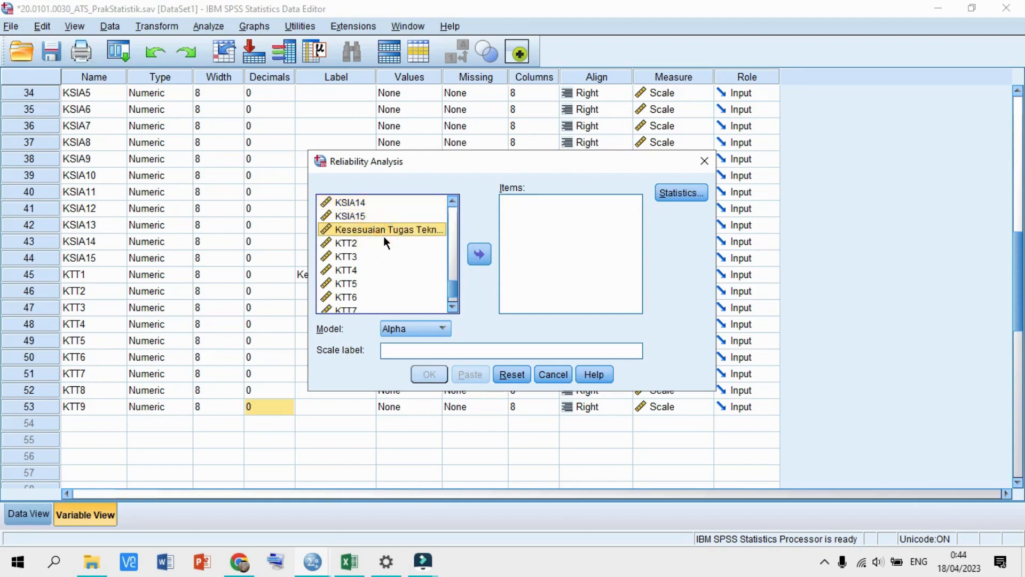
{"action": "key", "text": "shift+Down"}
{"action": "key", "text": "shift+Down"}
{"action": "key", "text": "shift+Down"}
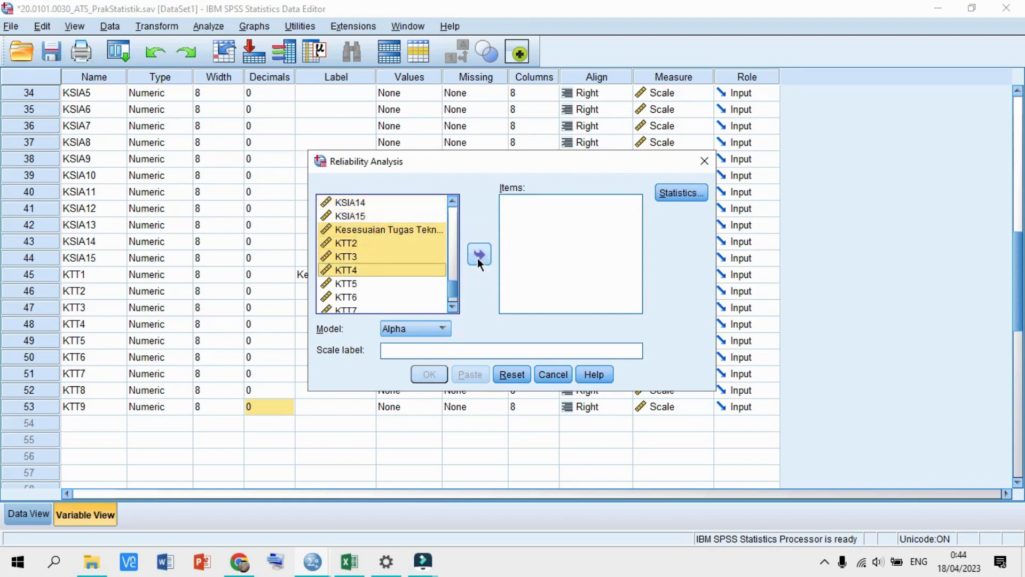
{"action": "left_click", "coordinate": [477, 258]}
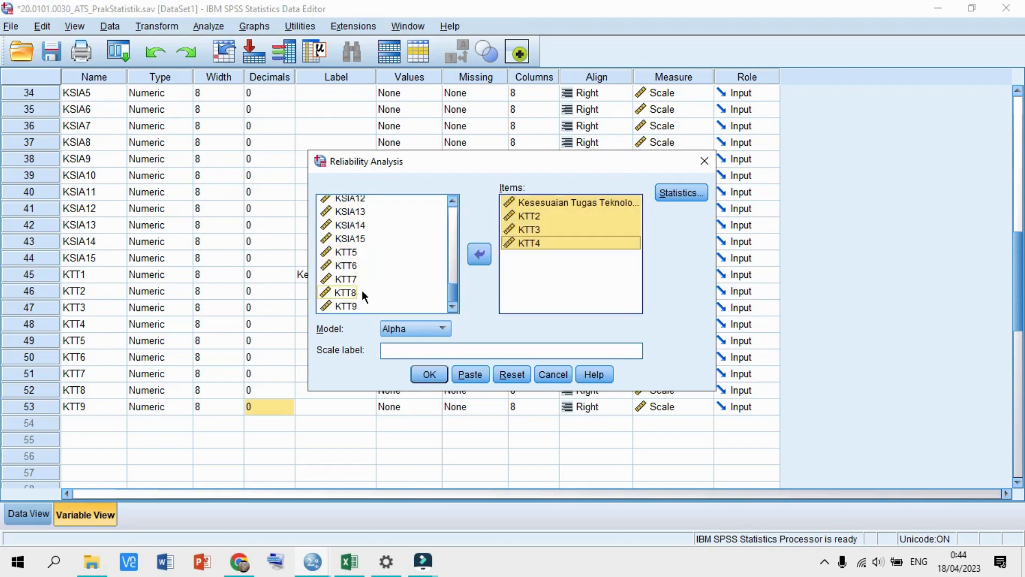
{"action": "left_click", "coordinate": [357, 293]}
{"action": "key", "text": "shift+Down"}
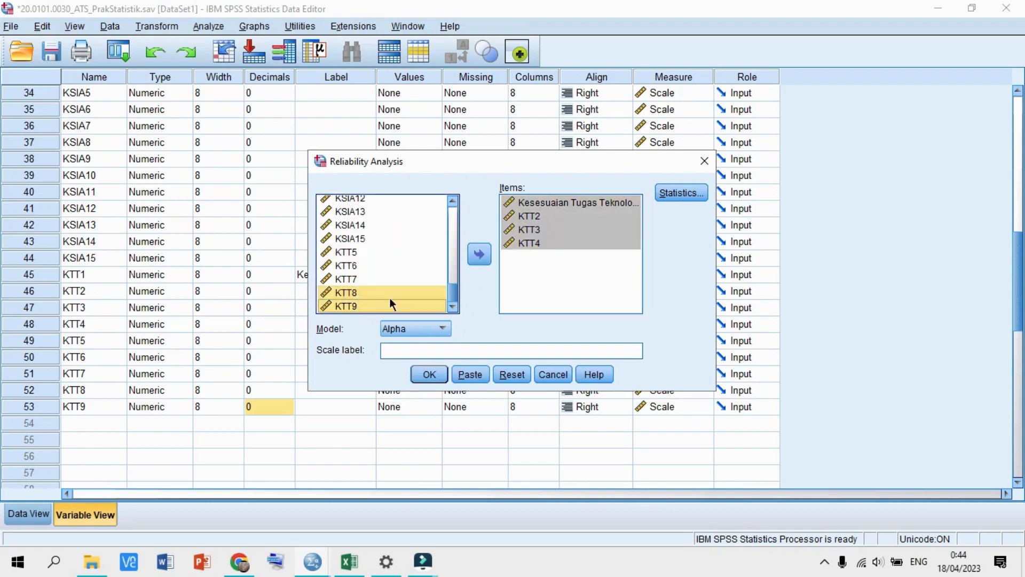
{"action": "left_click", "coordinate": [482, 261]}
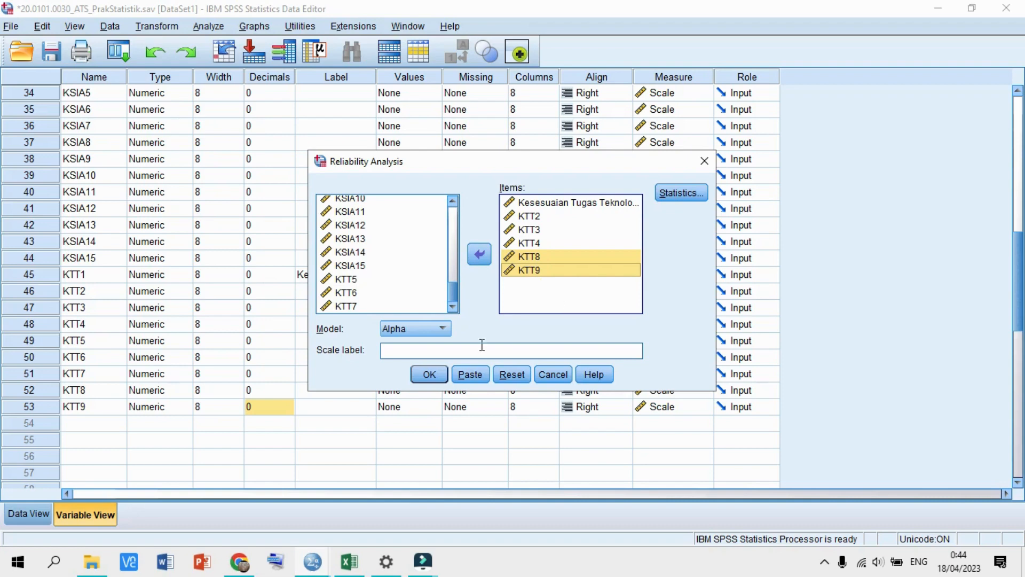
{"action": "left_click", "coordinate": [437, 376]}
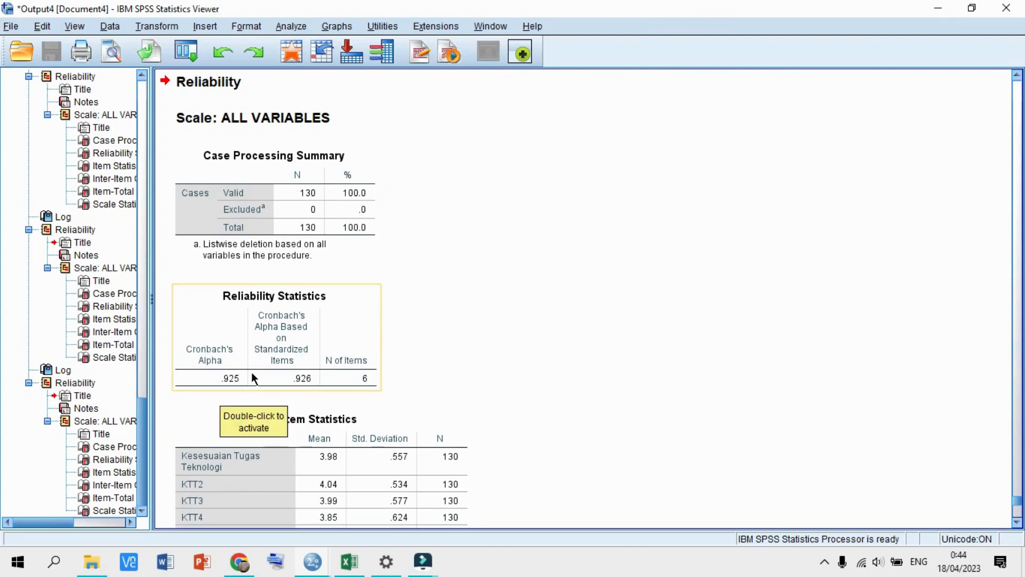
- Scroll through the KTT output: alpha .925, alpha-if-deleted .905–.924, scale mean 23.72
{"action": "scroll", "coordinate": [210, 376], "scroll_direction": "down", "scroll_amount": 4}
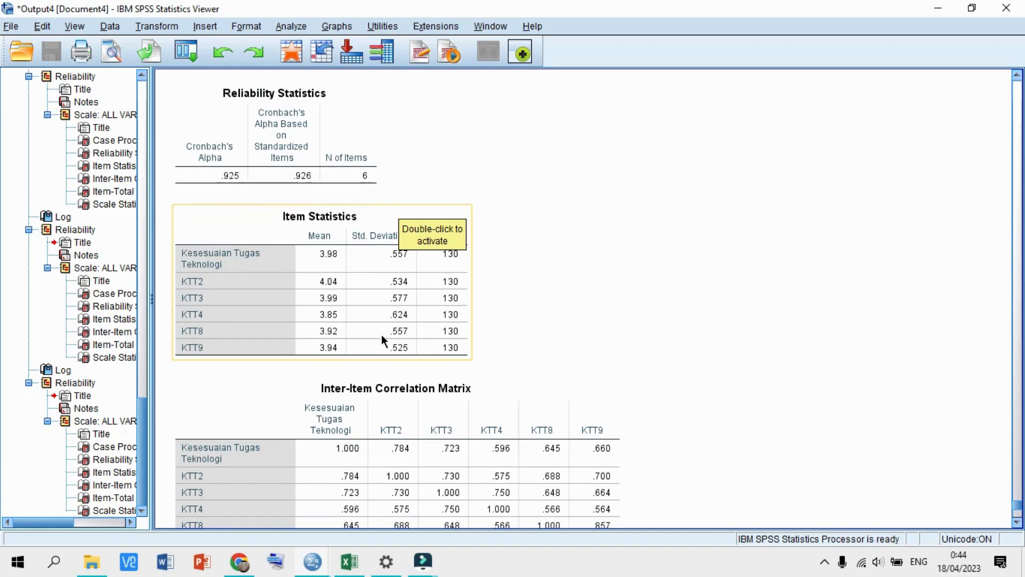
{"action": "scroll", "coordinate": [380, 329], "scroll_direction": "down", "scroll_amount": 3}
{"action": "scroll", "coordinate": [379, 325], "scroll_direction": "down", "scroll_amount": 3}
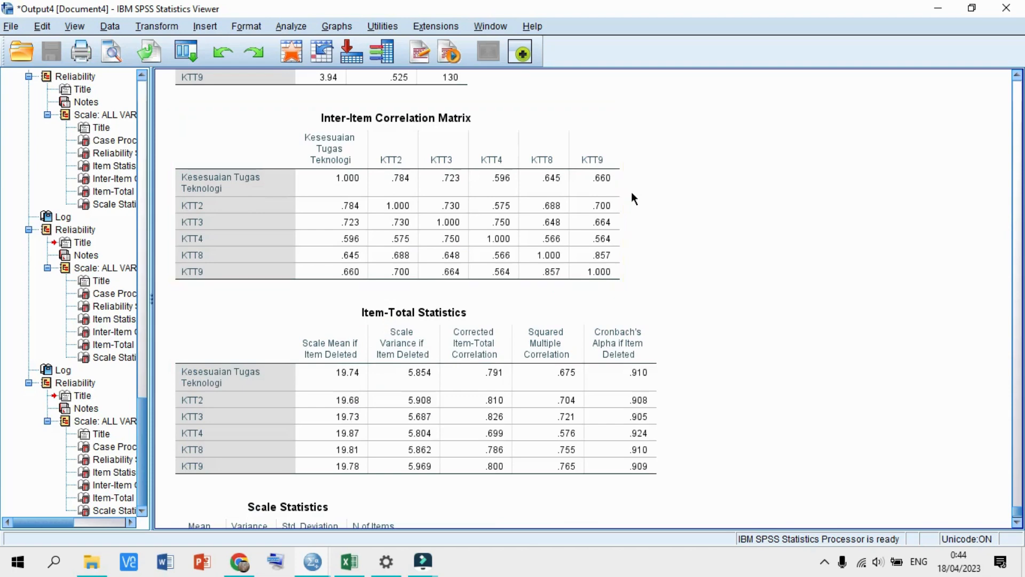
{"action": "scroll", "coordinate": [483, 303], "scroll_direction": "down", "scroll_amount": 3}
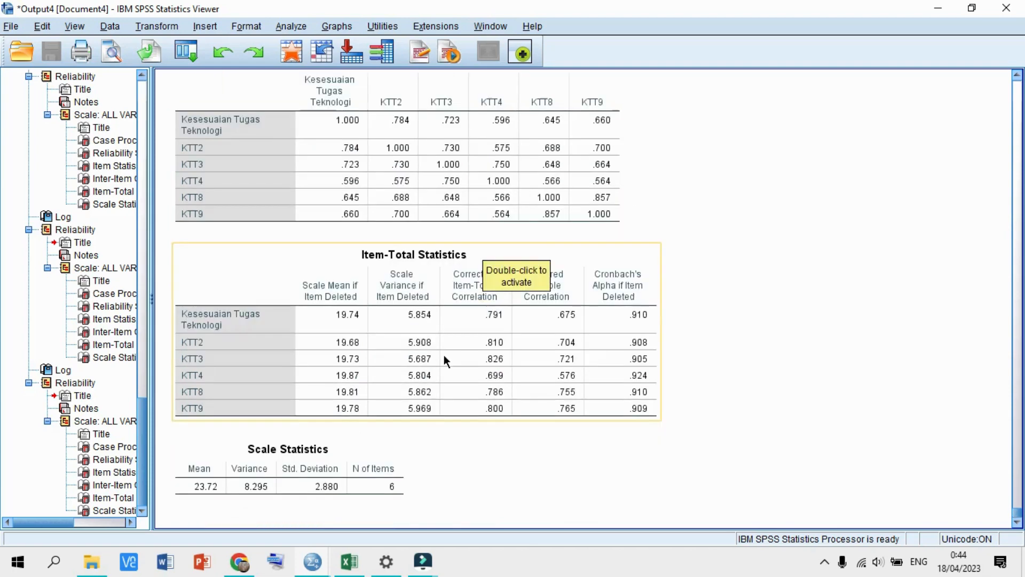
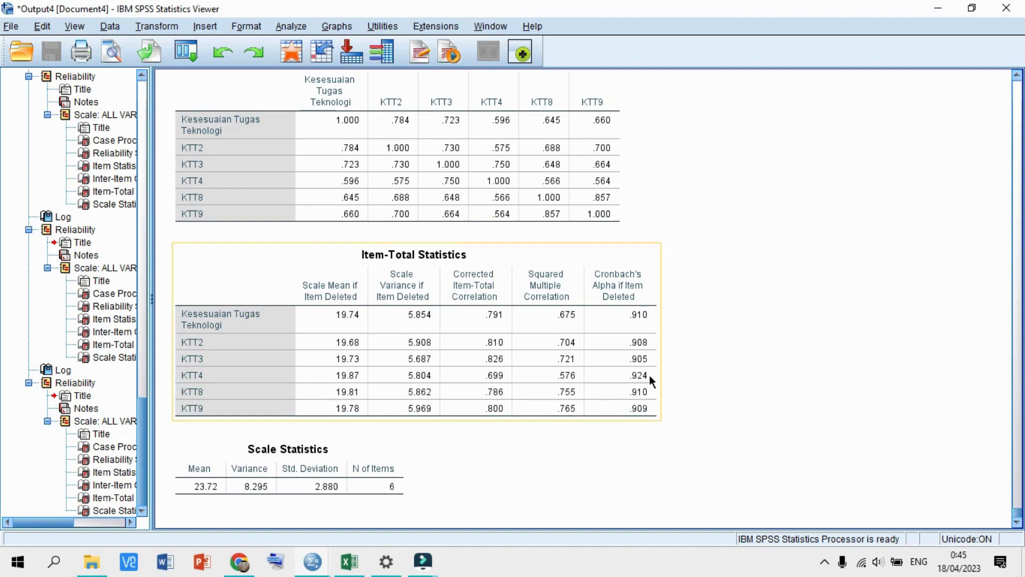
- Bring up the screen recorder's Open/Quit menu from the system tray's hidden icons
{"action": "left_click", "coordinate": [823, 561]}
{"action": "right_click", "coordinate": [839, 532]}
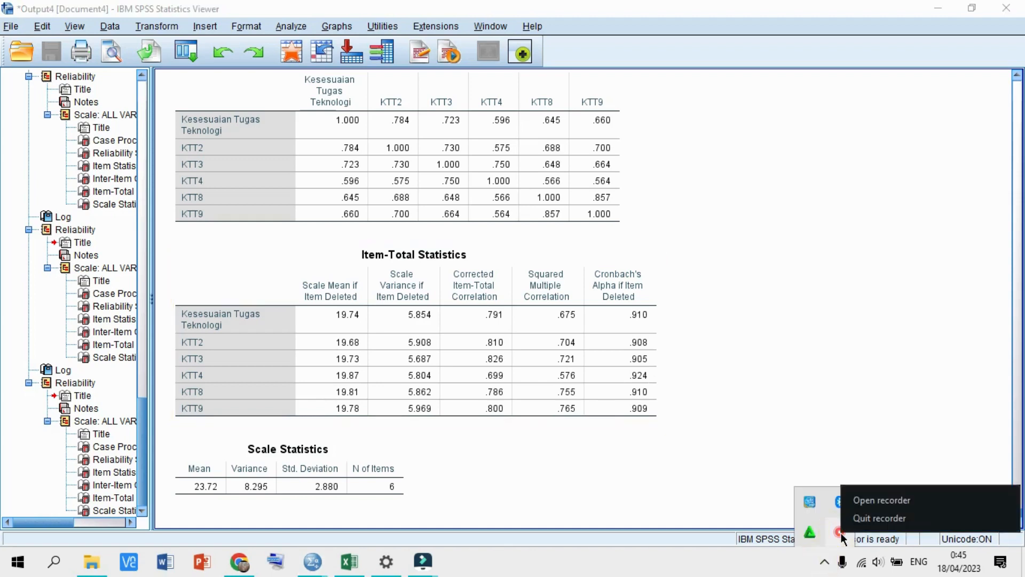